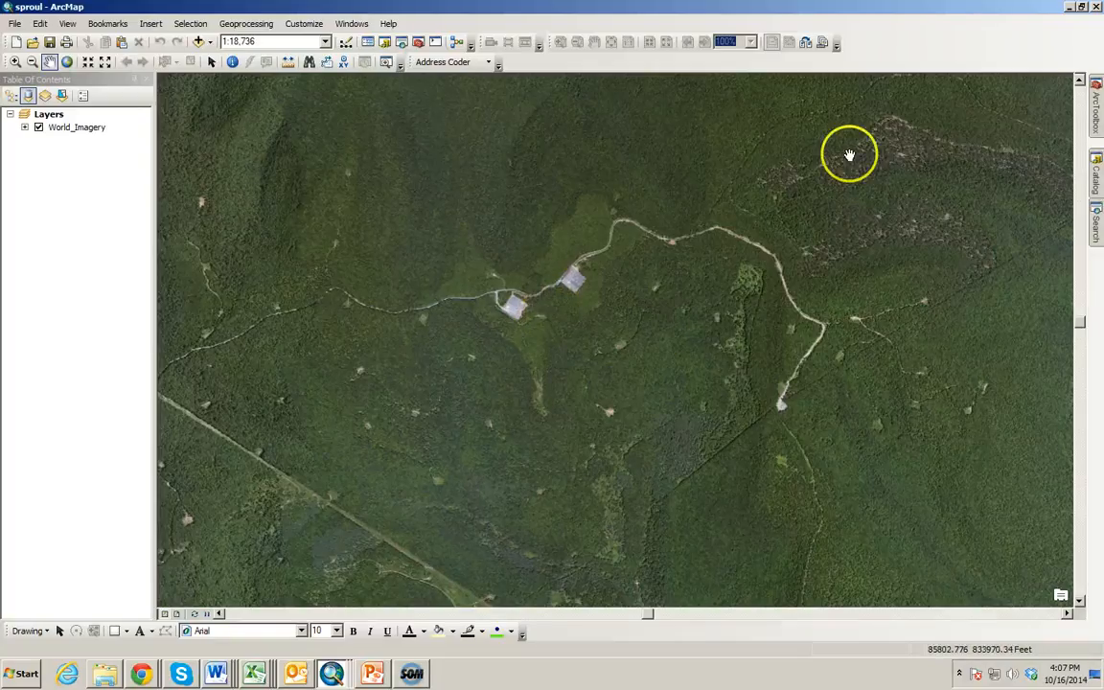
Step: Start creating a new shapefile in the personal student folder under L:\Students in the catalog
left_click(1095, 183)
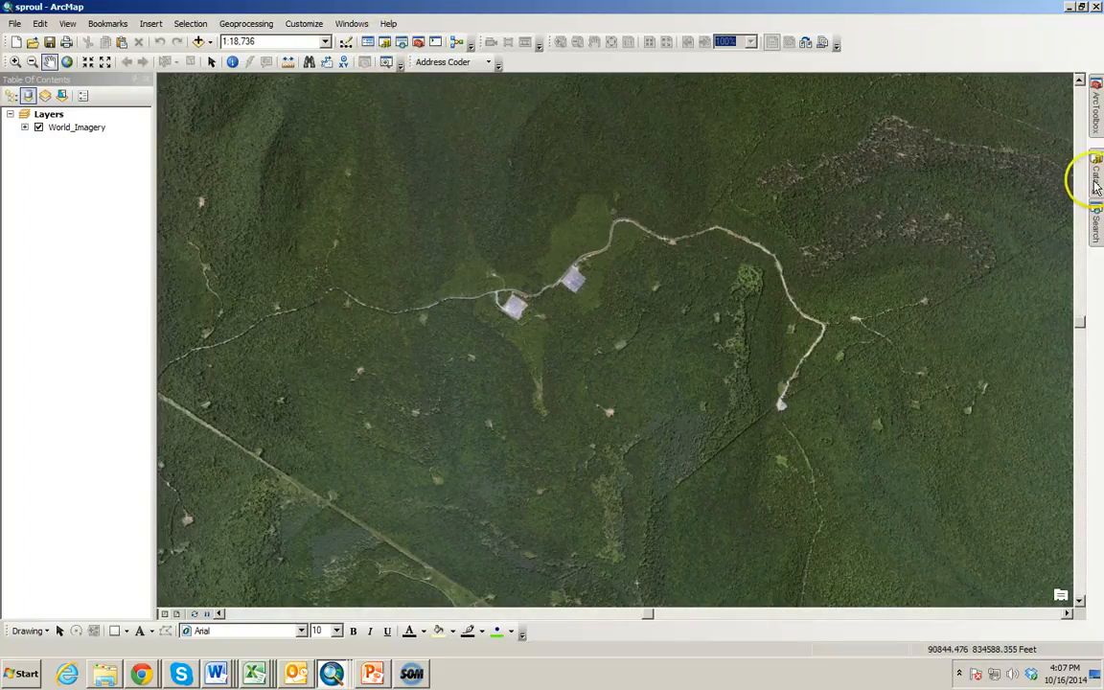
mouse_move(1095, 182)
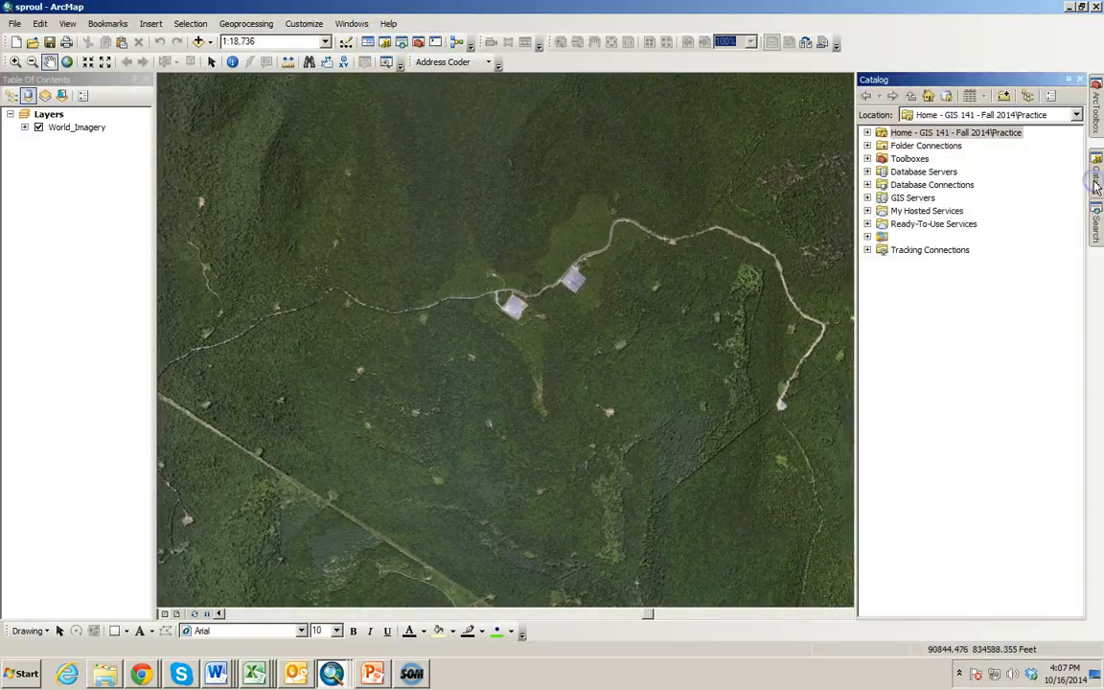
left_click(868, 146)
left_click(882, 210)
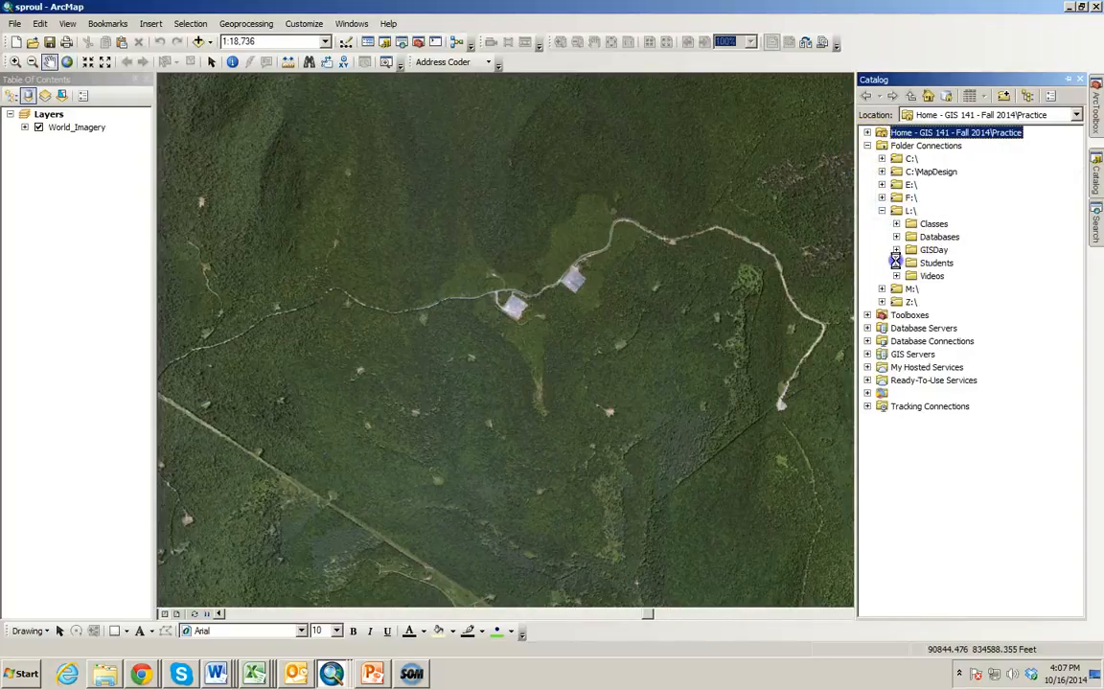
scroll(961, 451, "down", 3)
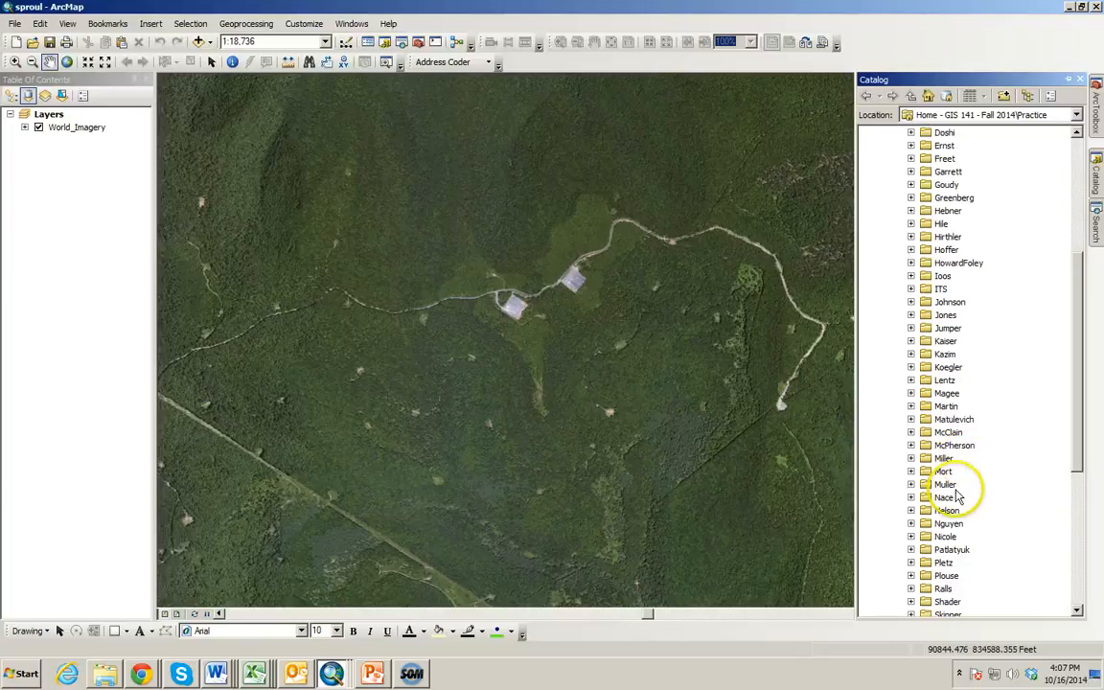
scroll(957, 496, "down", 1)
left_click(947, 499)
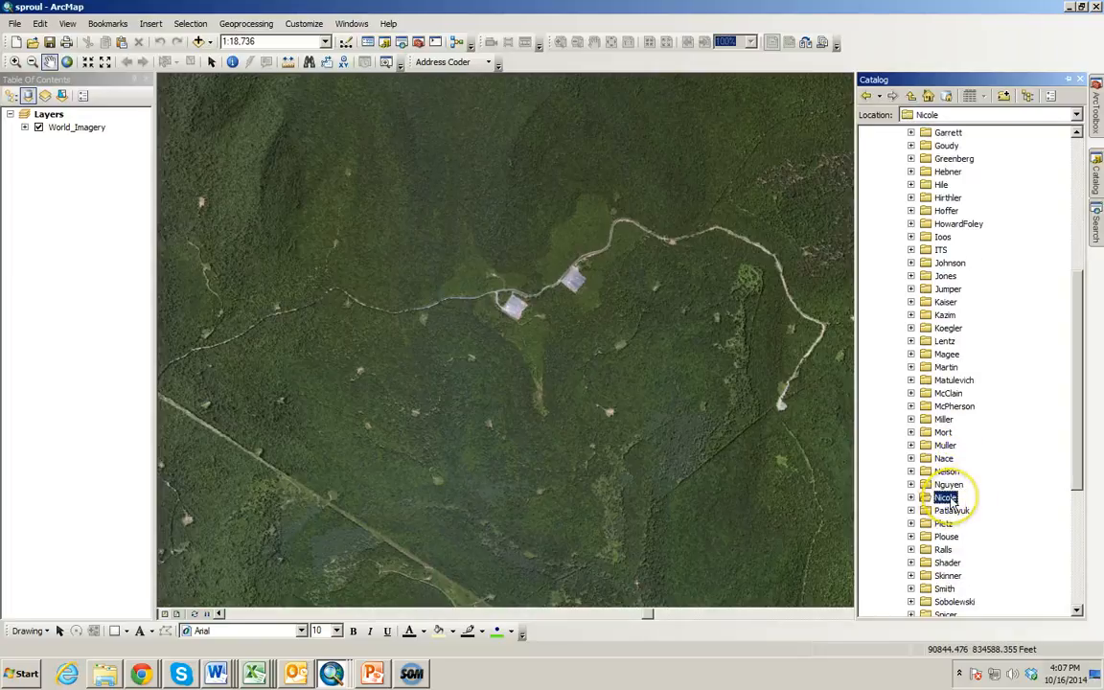
right_click(948, 498)
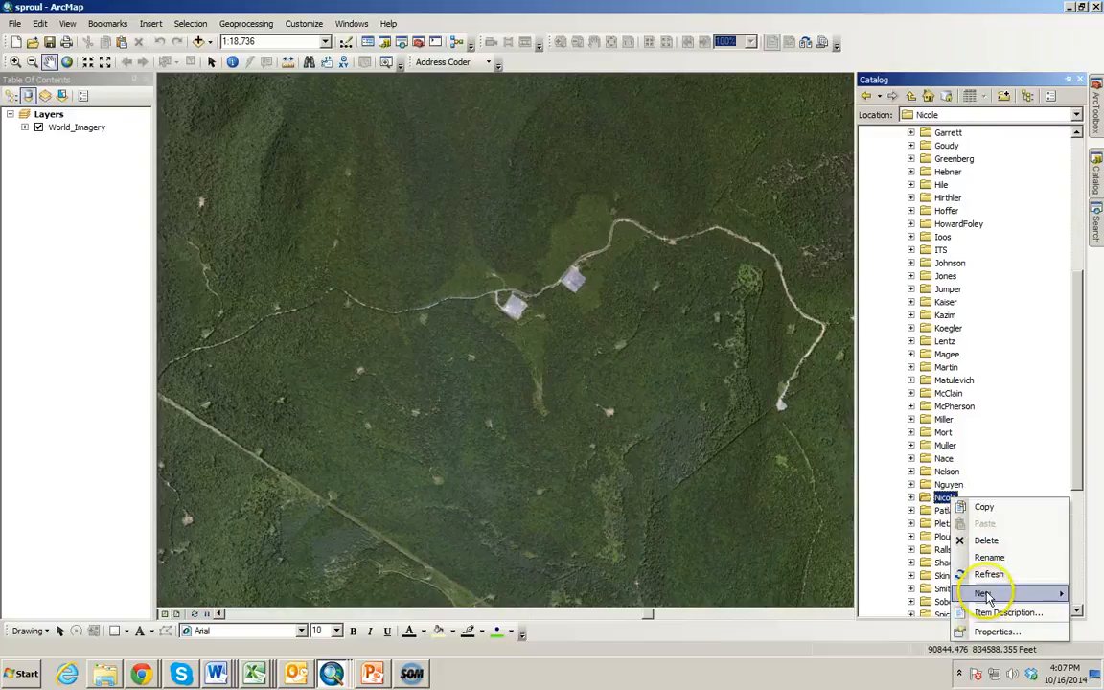
mouse_move(986, 595)
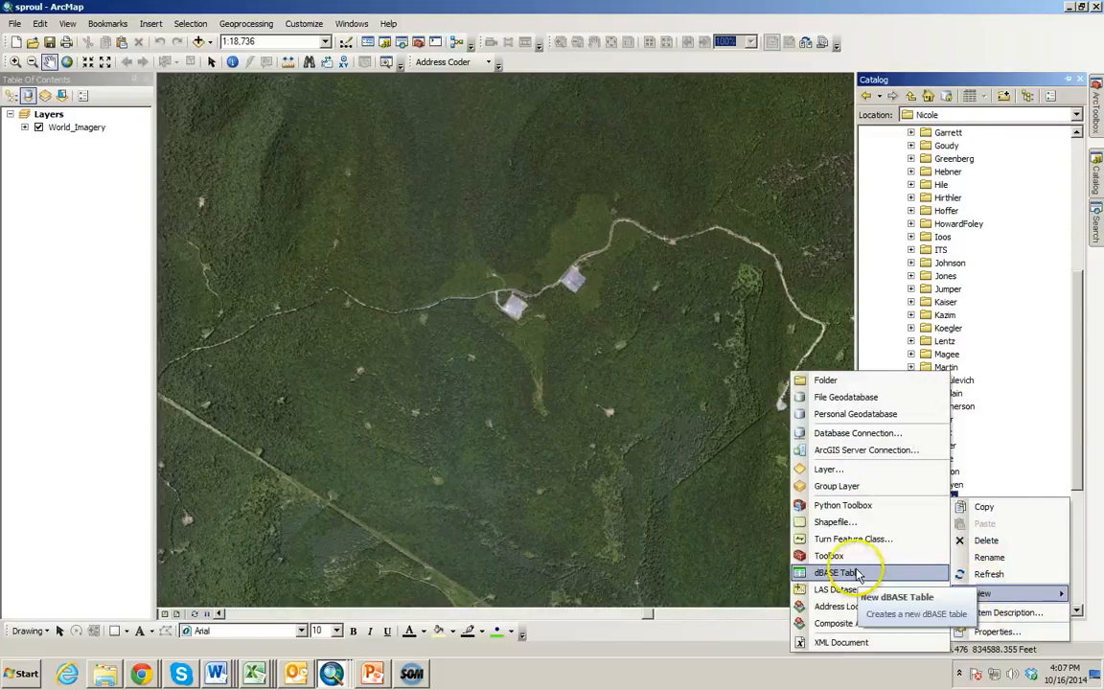
left_click(836, 522)
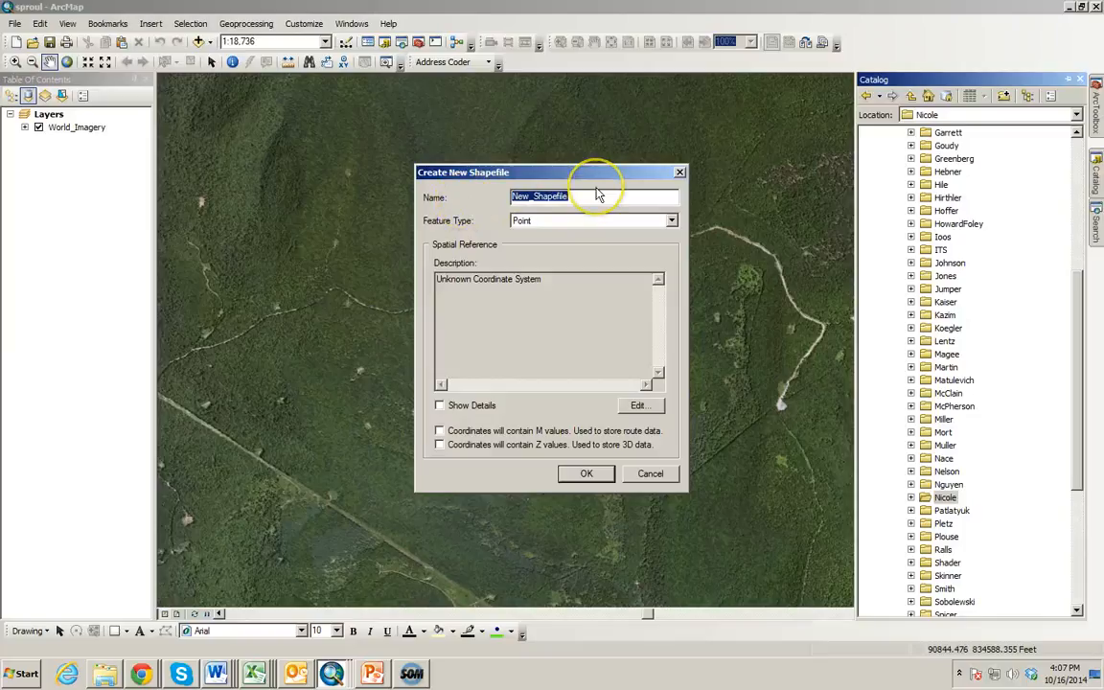
Step: Name the new shapefile WellPads, without an underscore or space, and keep Point as its feature type
type("Well")
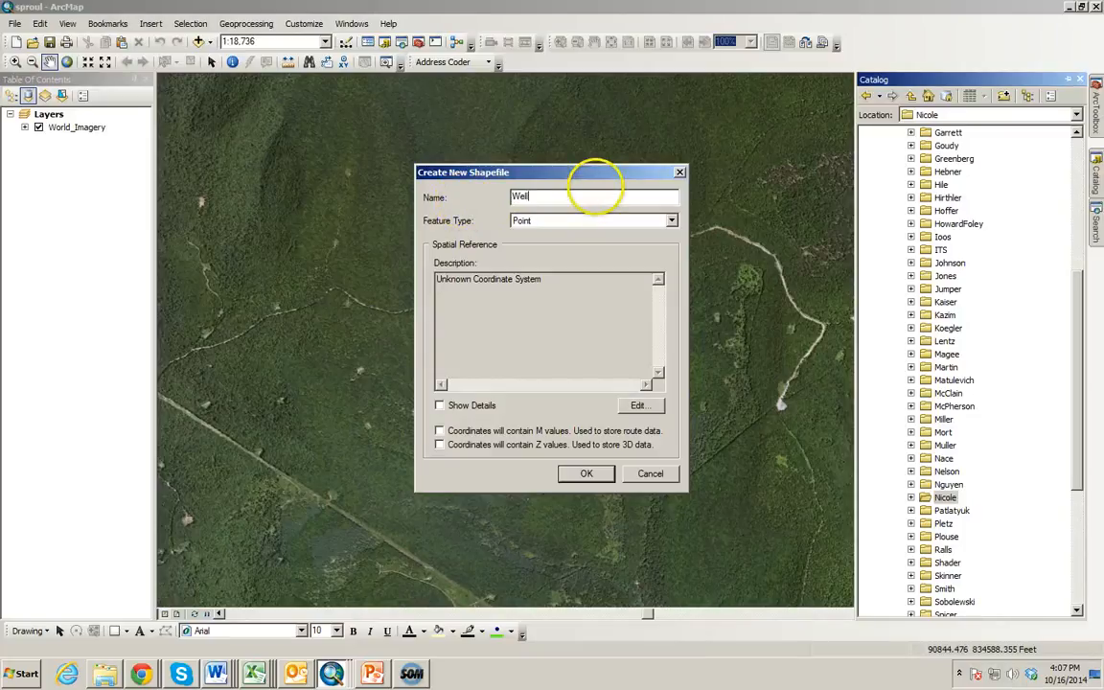
type("_P")
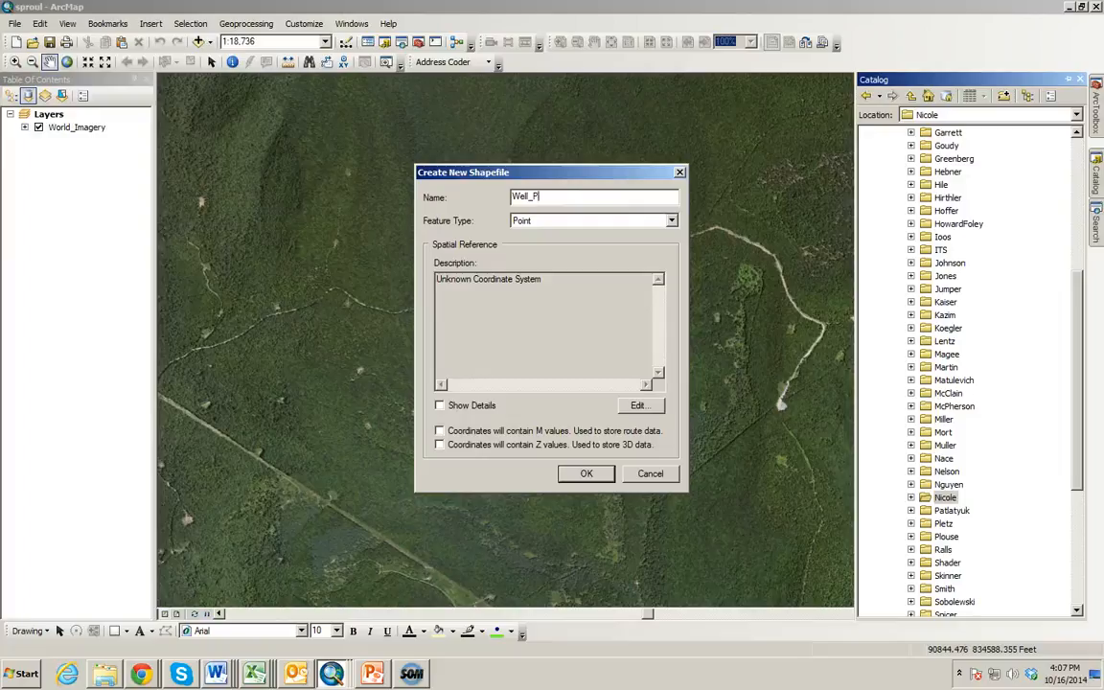
type("daads")
left_click(532, 198)
key("BackSpace")
left_click(560, 195)
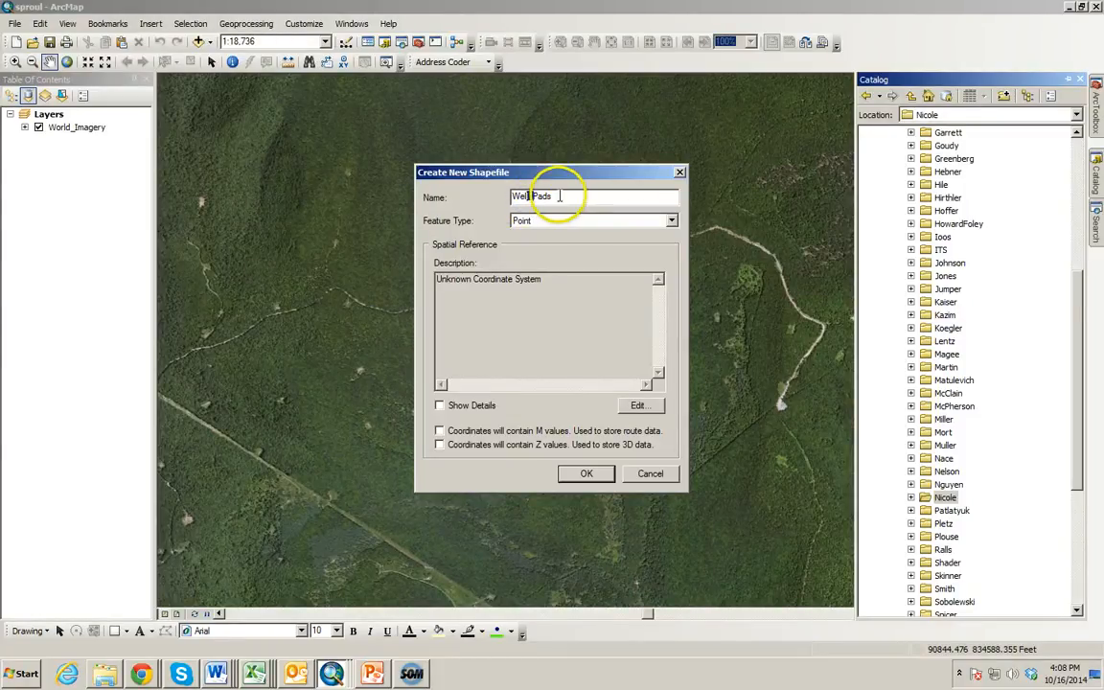
left_click(524, 197)
type("ll")
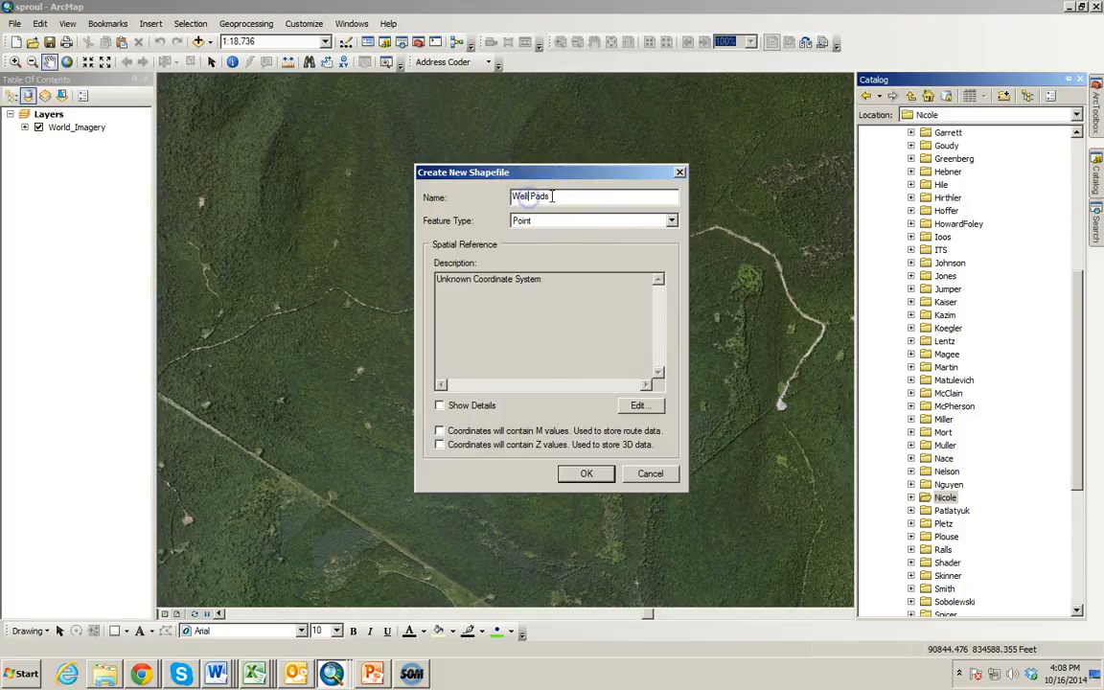
type("_")
key("Delete")
key("BackSpace")
left_click(538, 224)
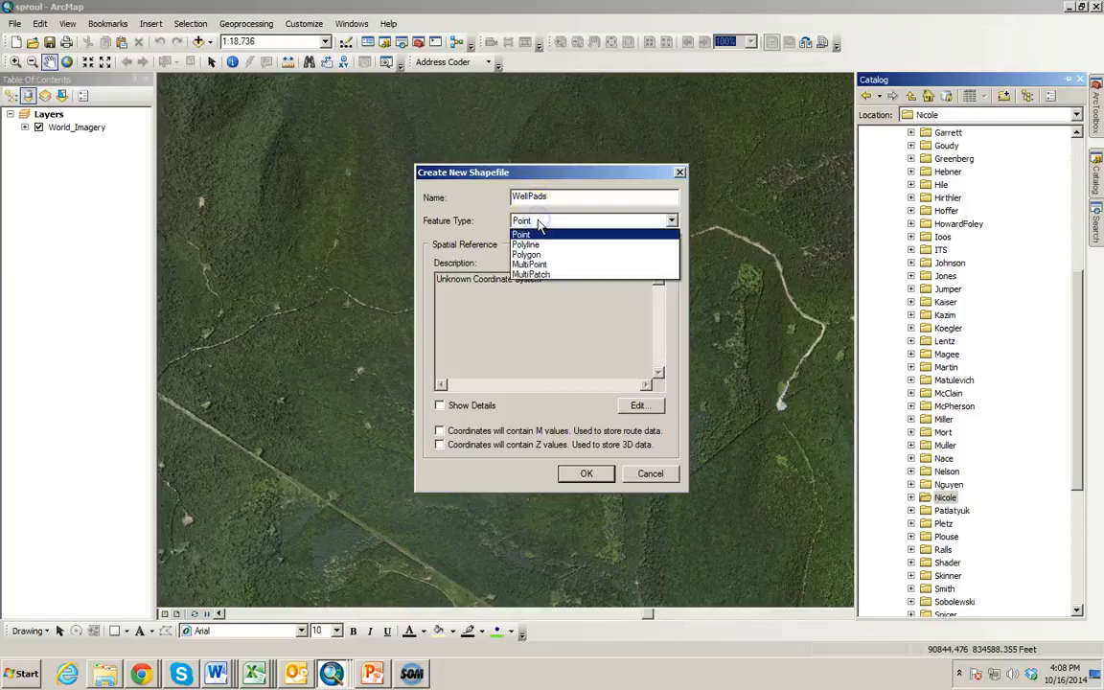
left_click(540, 224)
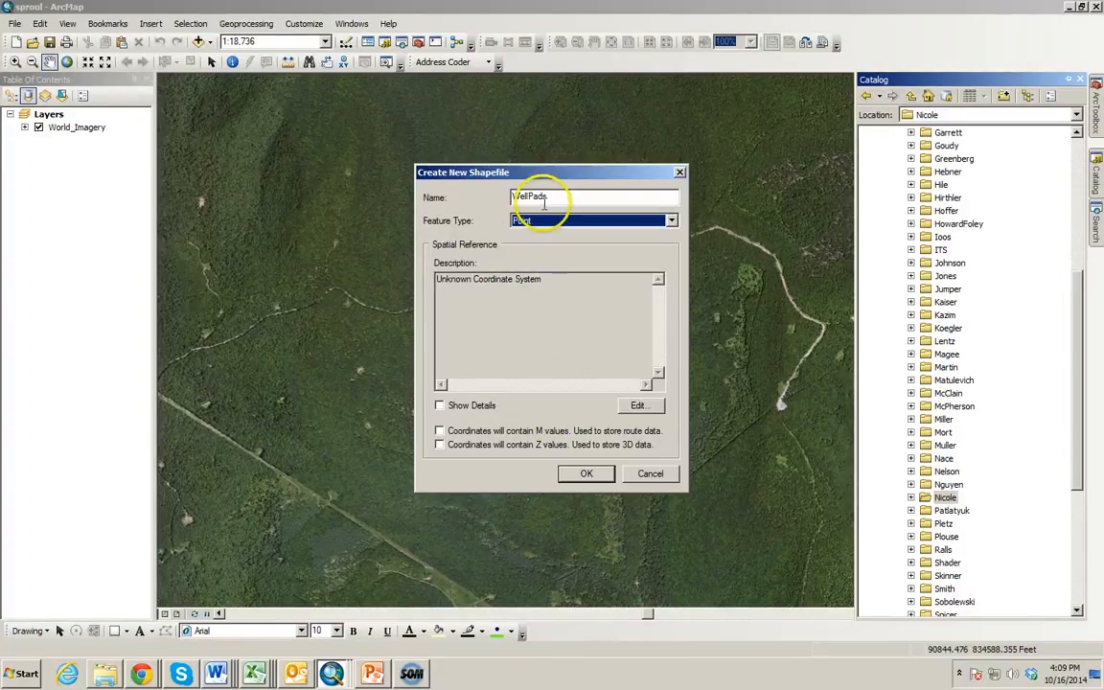
Step: Assign the projected coordinate system NAD 1983 StatePlane Pennsylvania South FIPS 3702 (US Feet) and create the WellPads shapefile
left_click(639, 408)
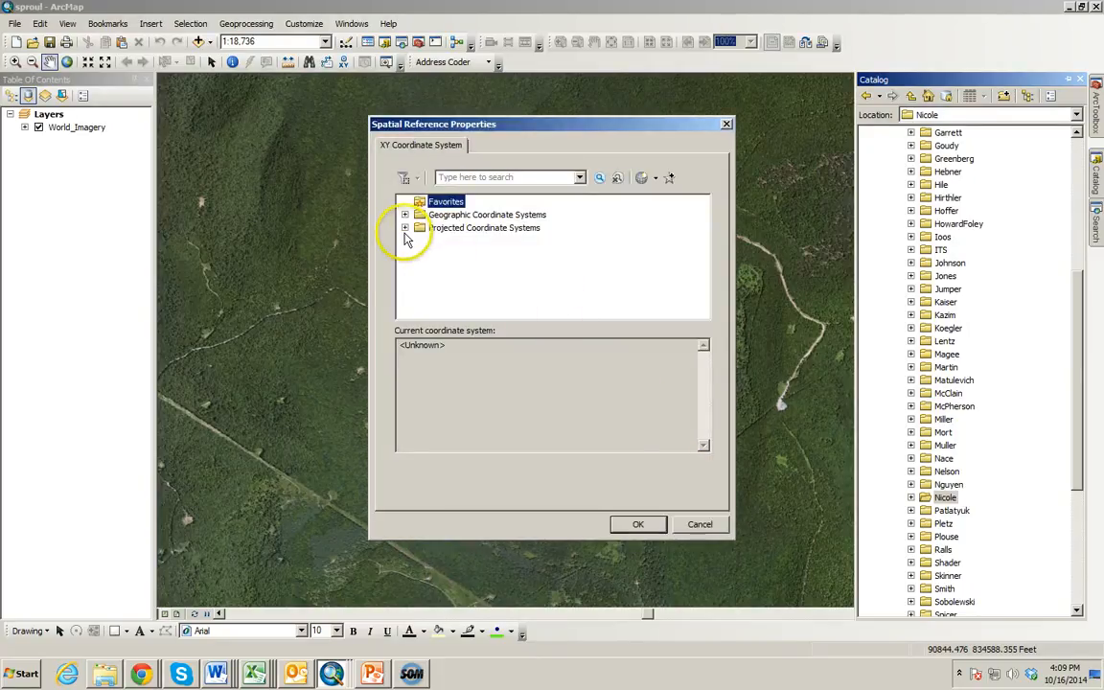
left_click(404, 228)
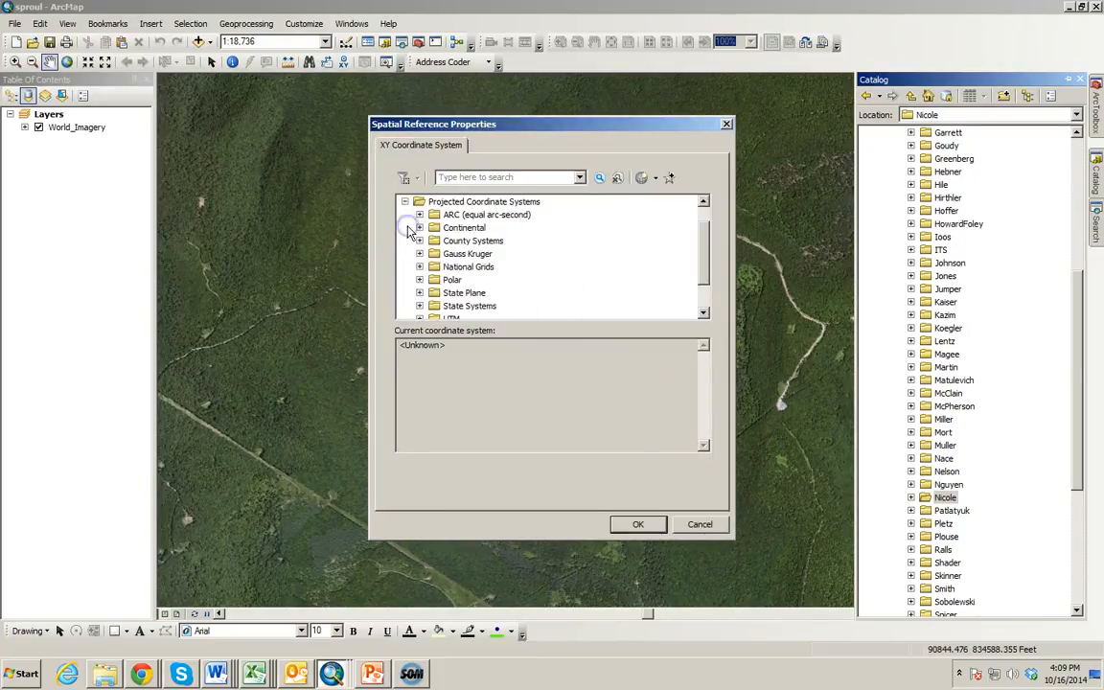
scroll(431, 273, "down", 1)
left_click(419, 253)
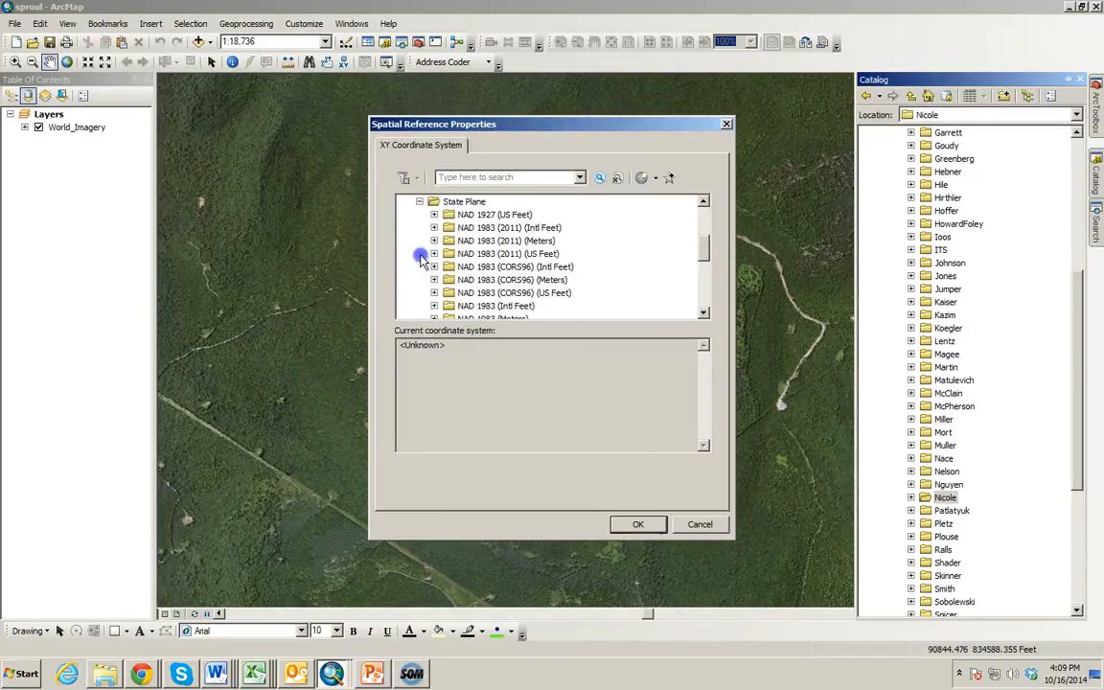
scroll(429, 265, "down", 1)
scroll(428, 265, "down", 1)
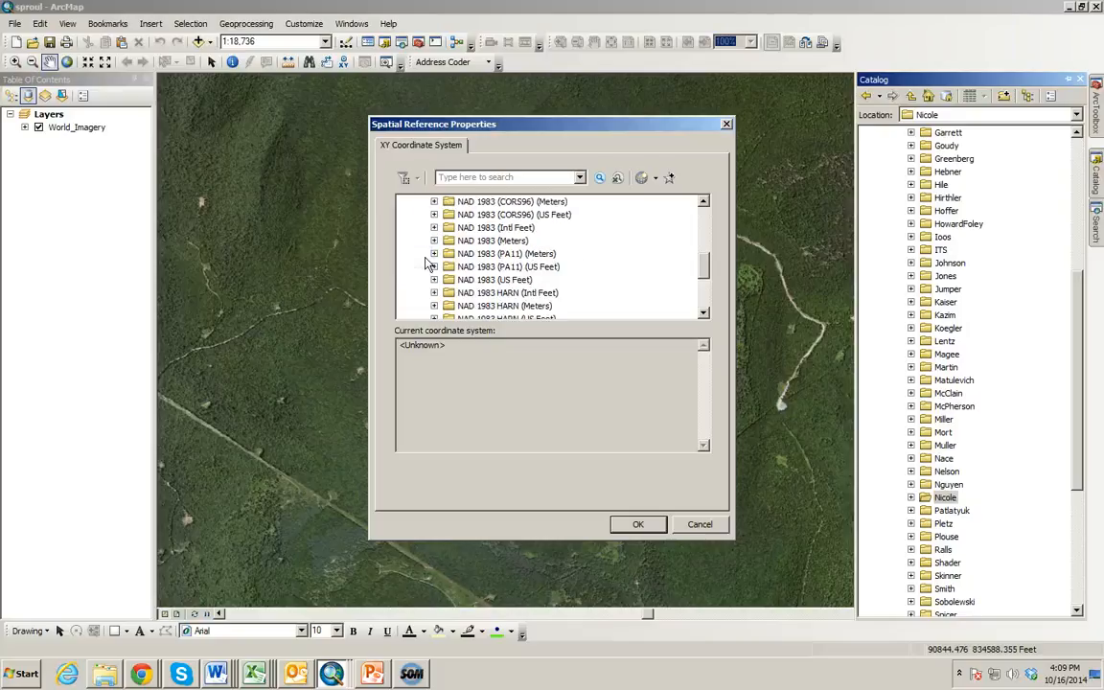
scroll(428, 264, "down", 1)
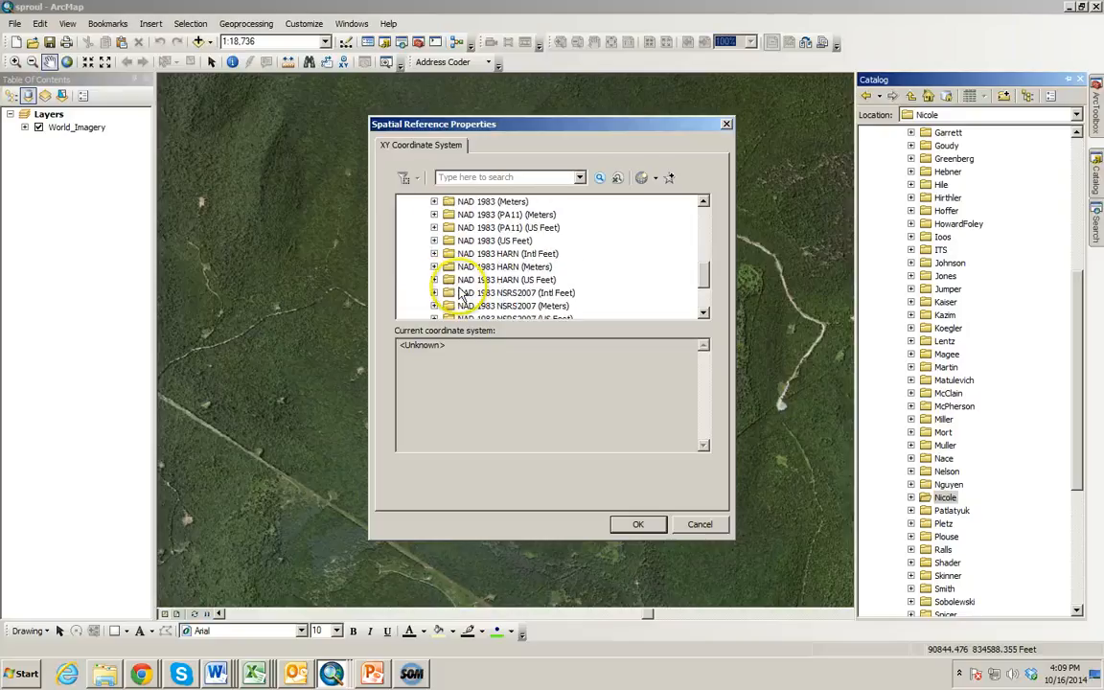
left_click(435, 240)
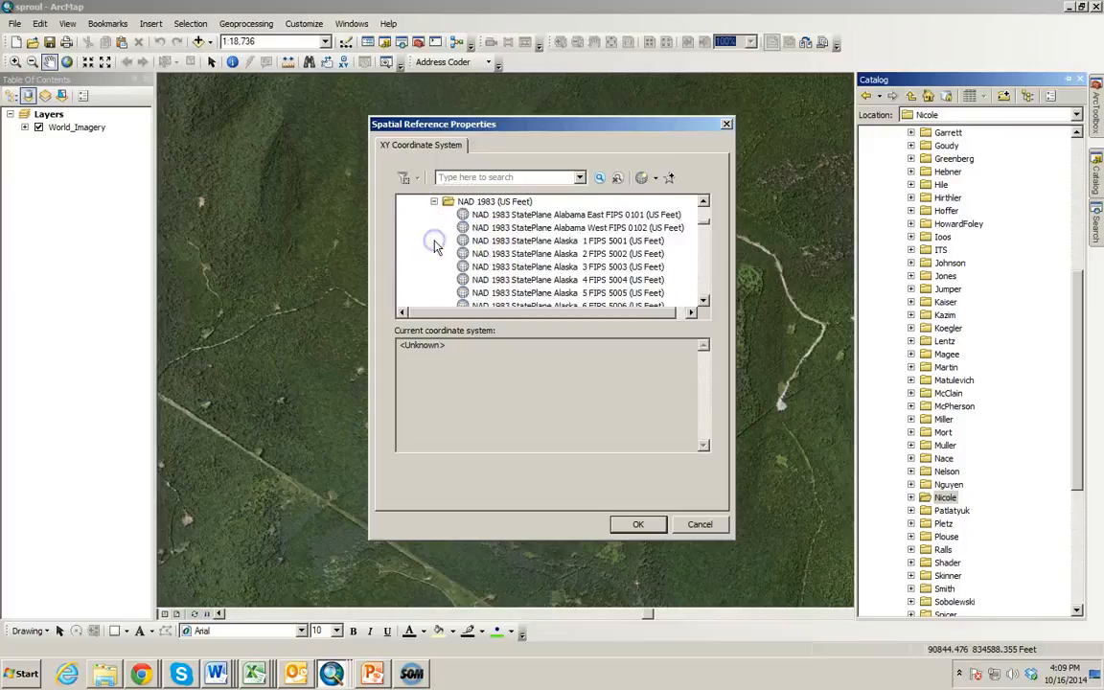
scroll(532, 240, "down", 12)
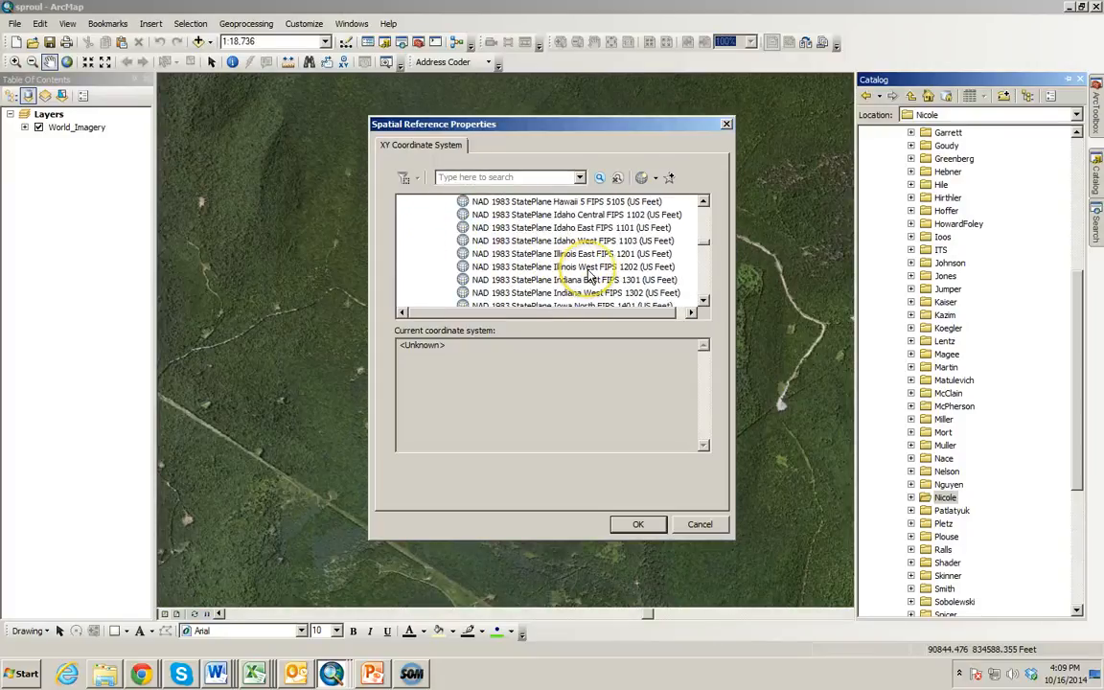
scroll(590, 276, "down", 12)
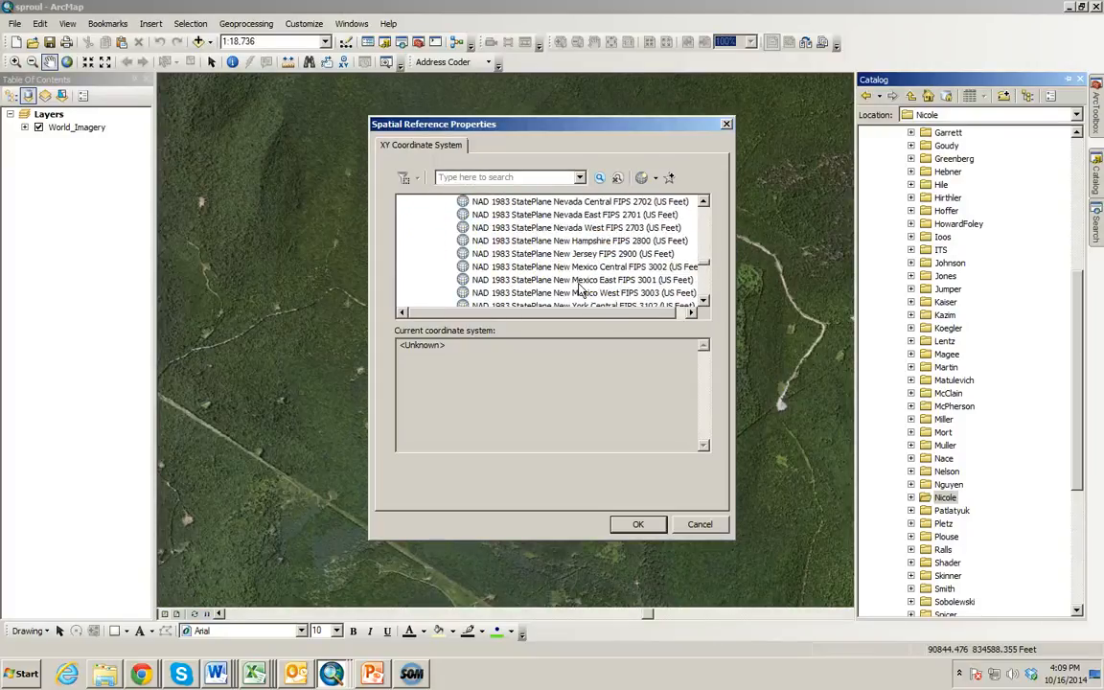
scroll(579, 290, "down", 5)
left_click(579, 292)
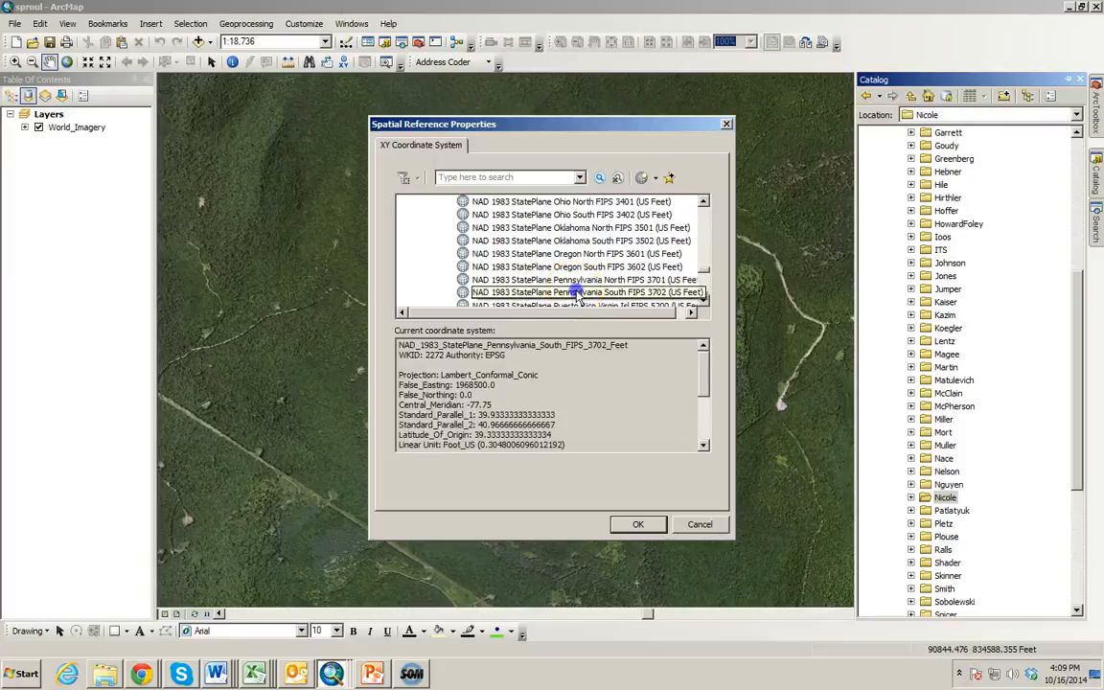
left_click(638, 524)
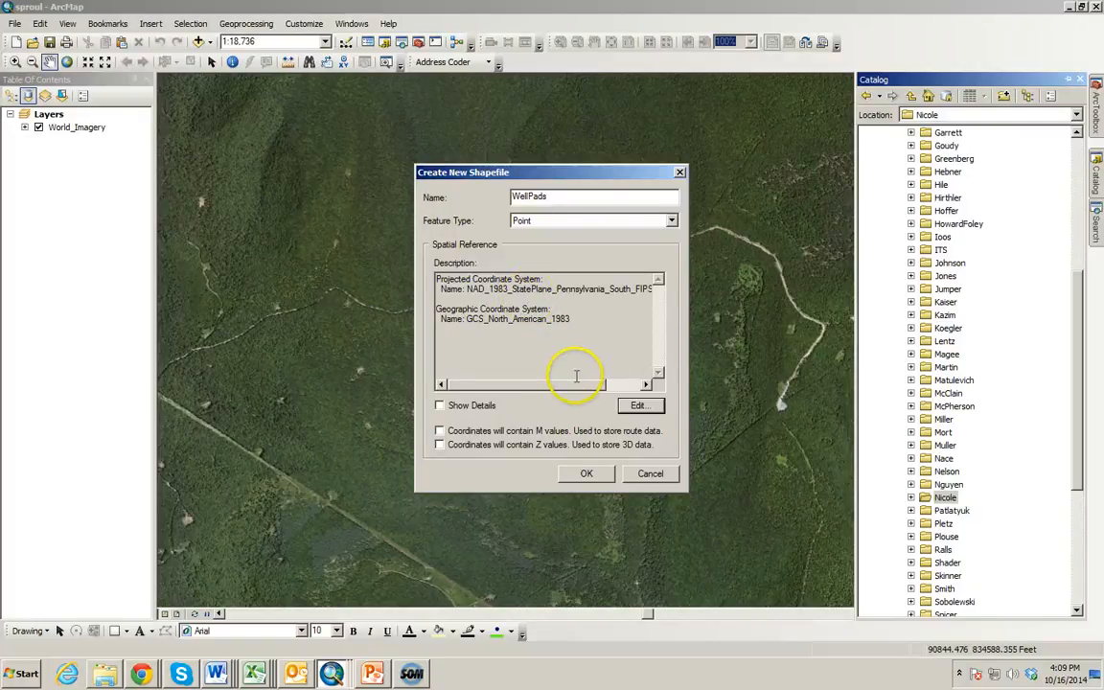
left_click(586, 476)
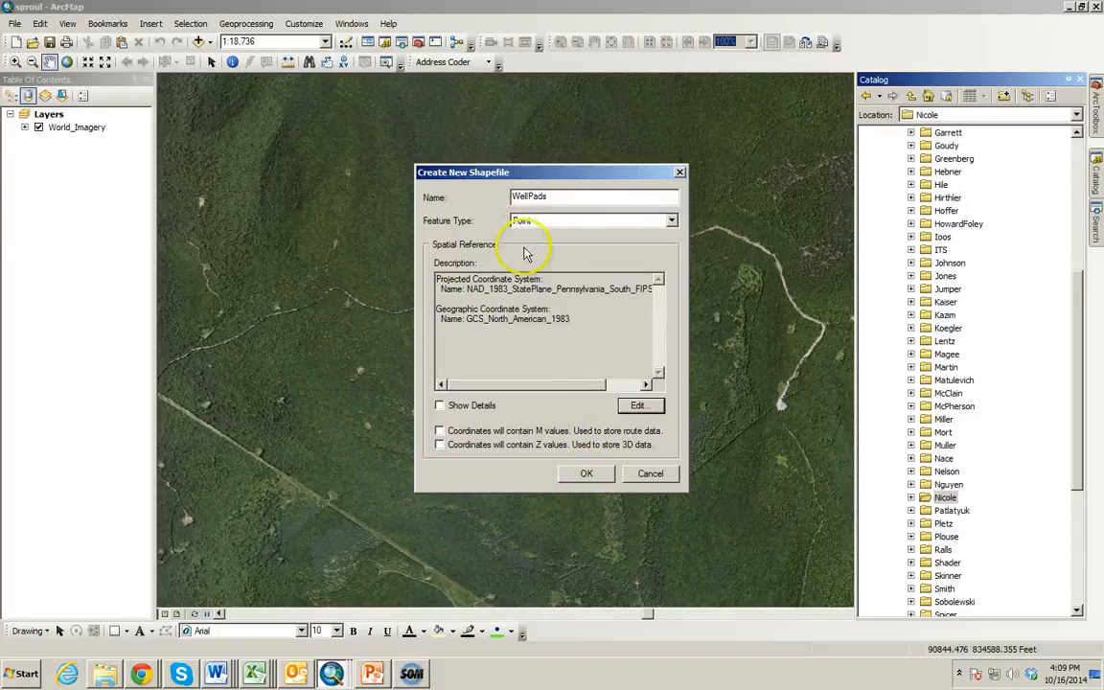
left_click(586, 476)
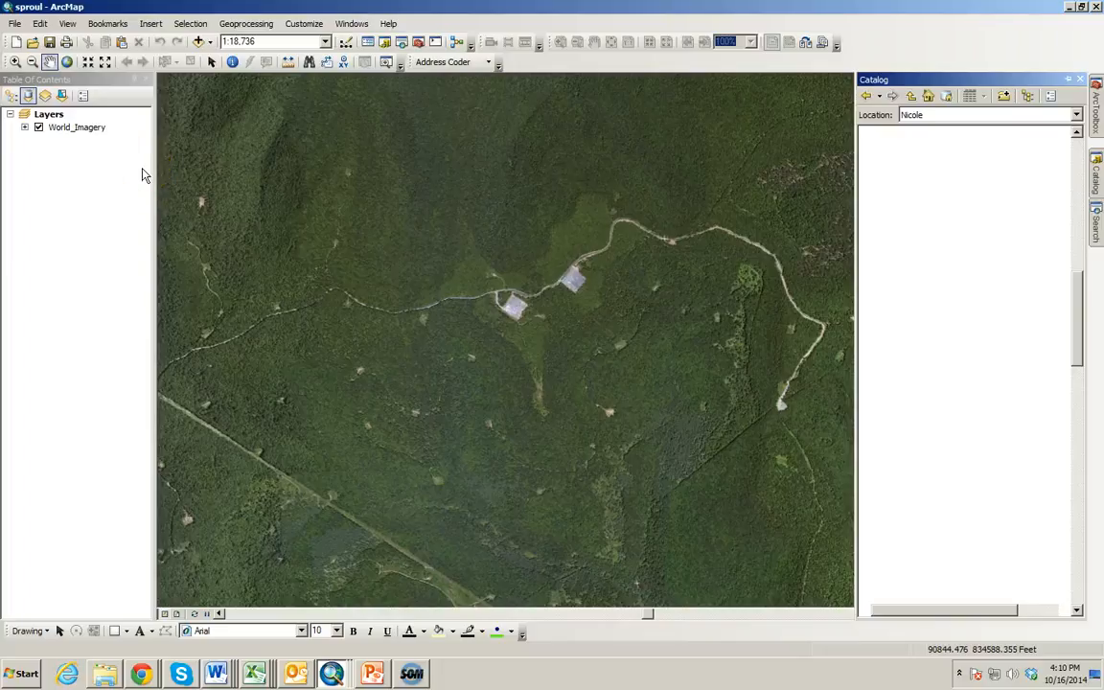
Step: Change the WellPads layer's symbol to the Square 1 marker in red
left_click(81, 155)
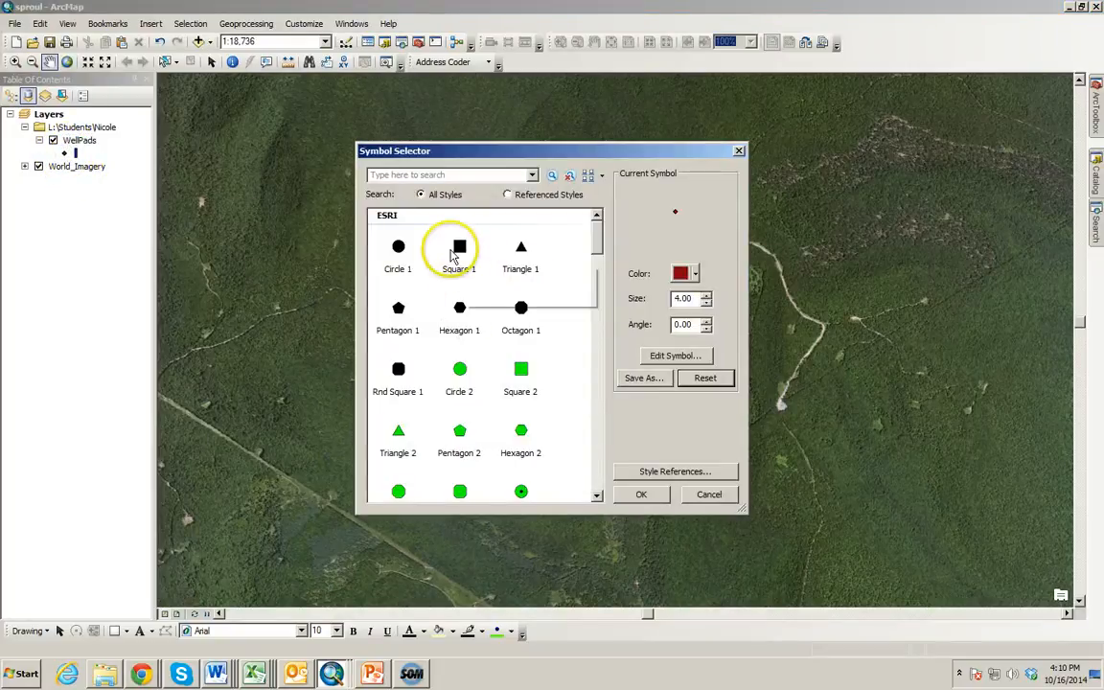
left_click(456, 255)
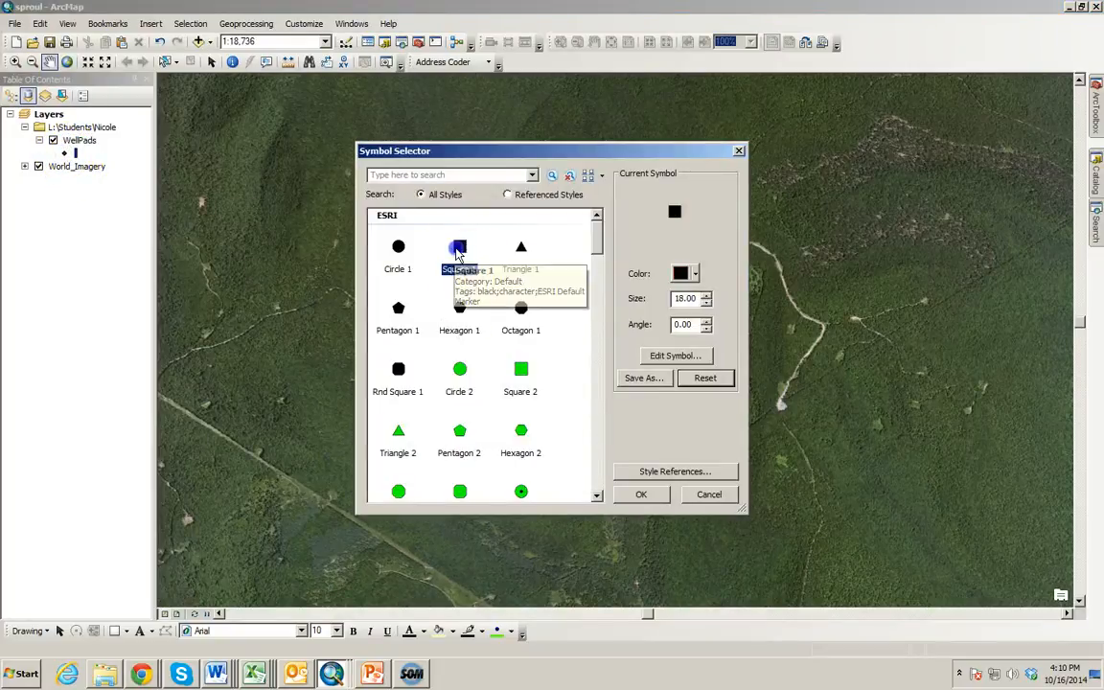
left_click(697, 275)
left_click(693, 352)
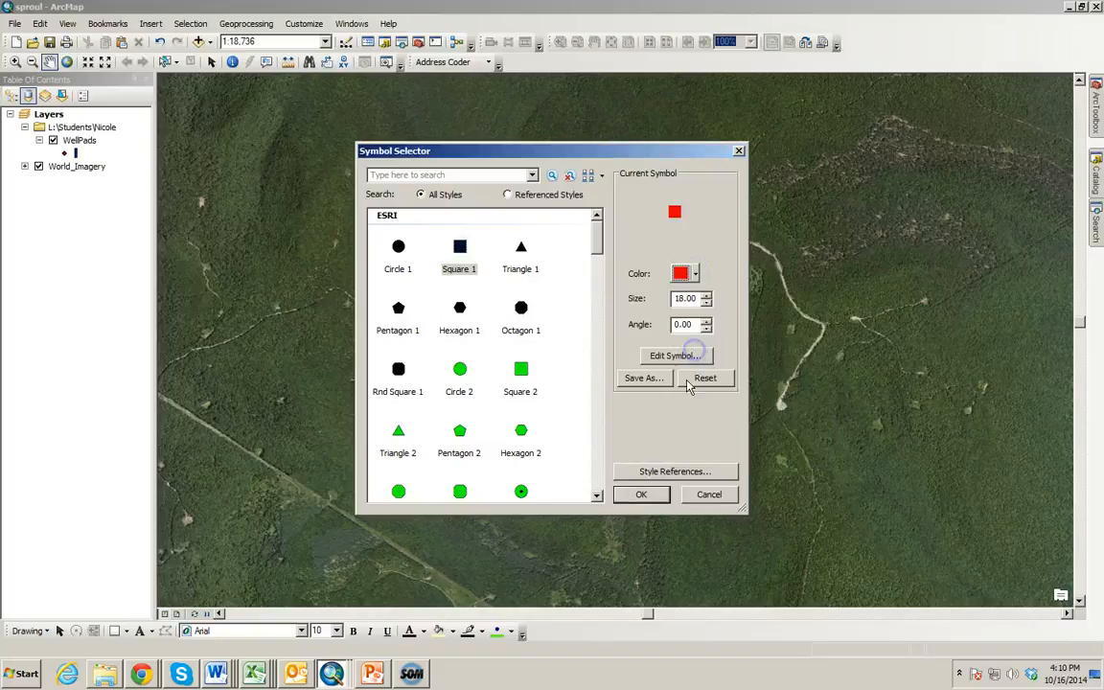
left_click(636, 496)
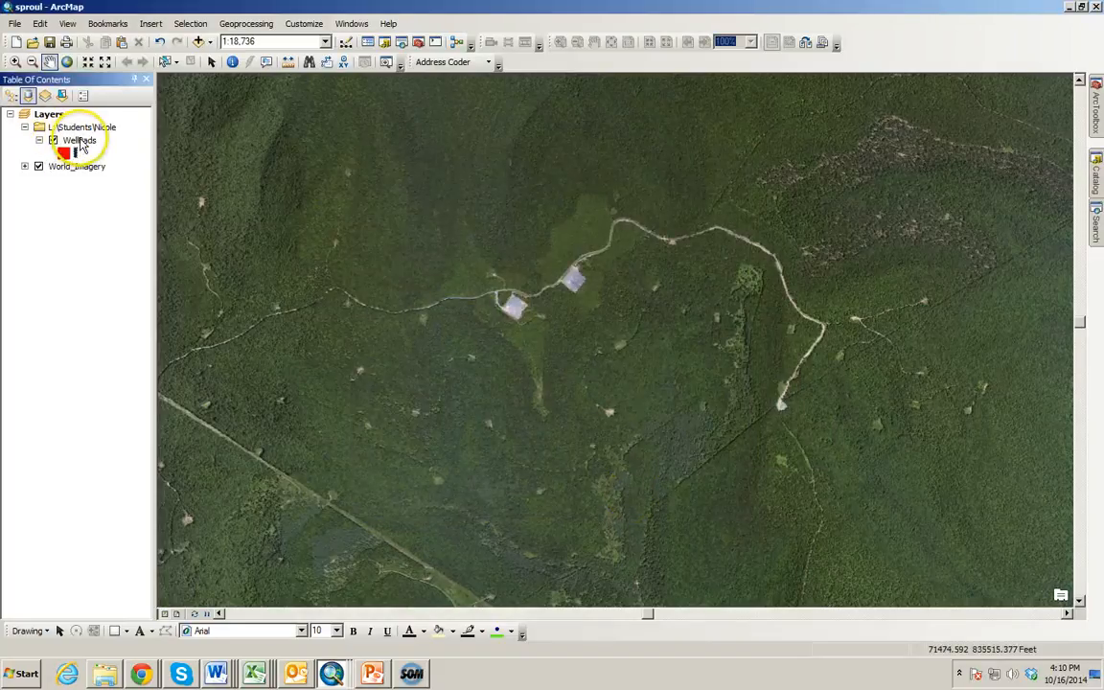
Step: Bring up the Editor over the map and start an edit session for the WellPads layer
left_click(347, 45)
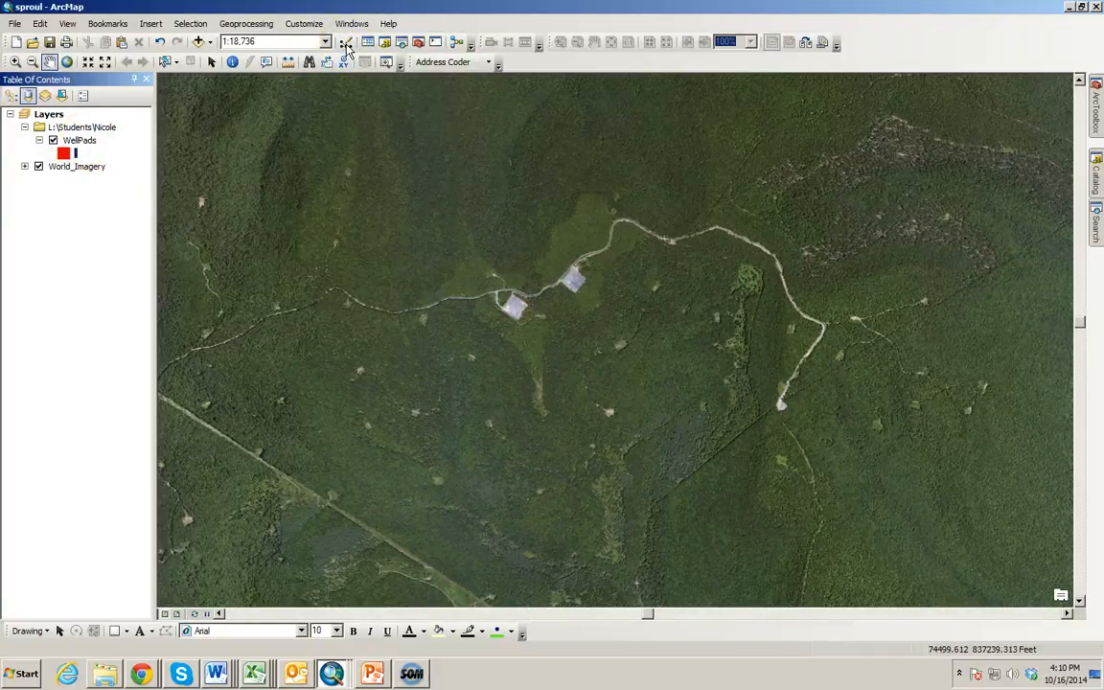
left_click_drag(280, 85, 309, 108)
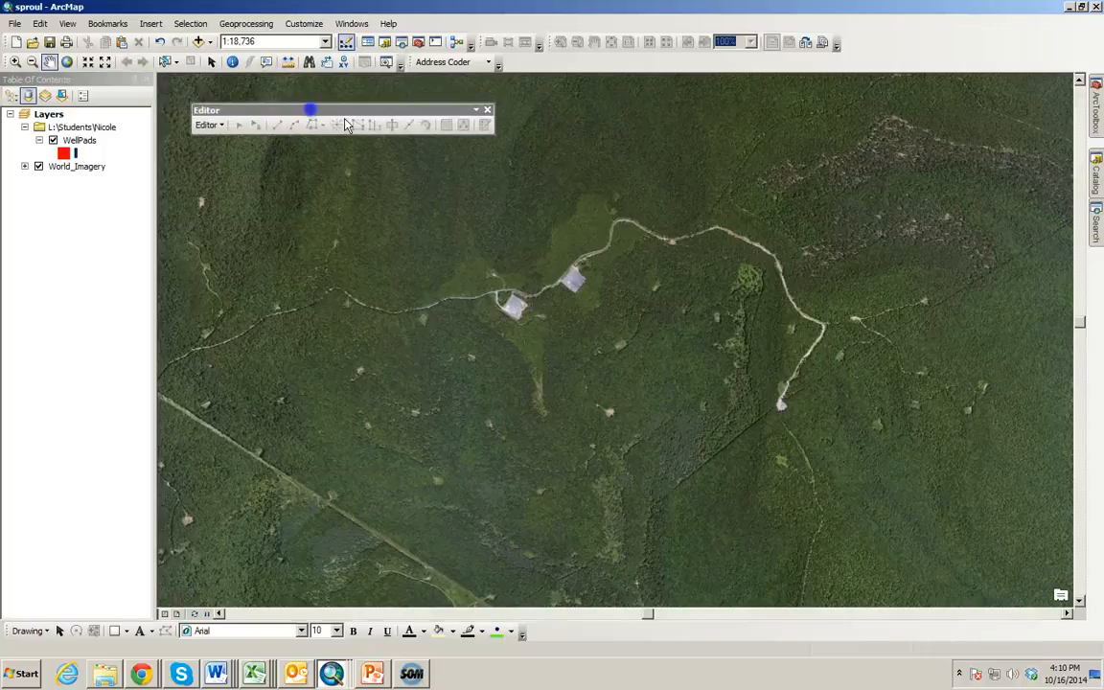
left_click(228, 129)
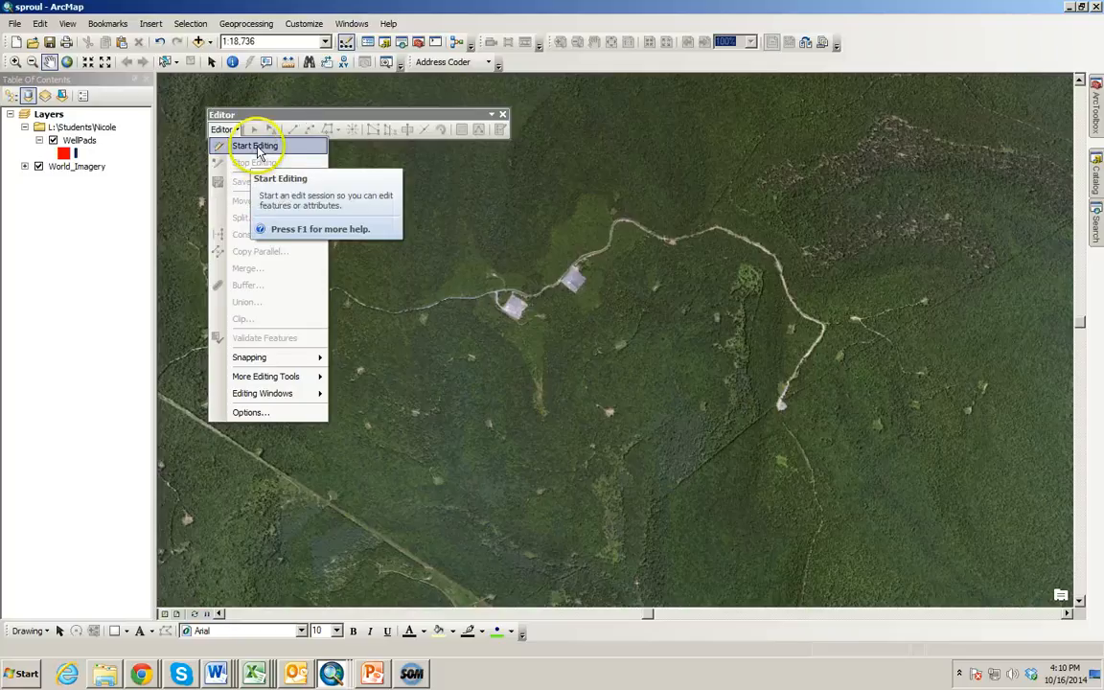
left_click(255, 147)
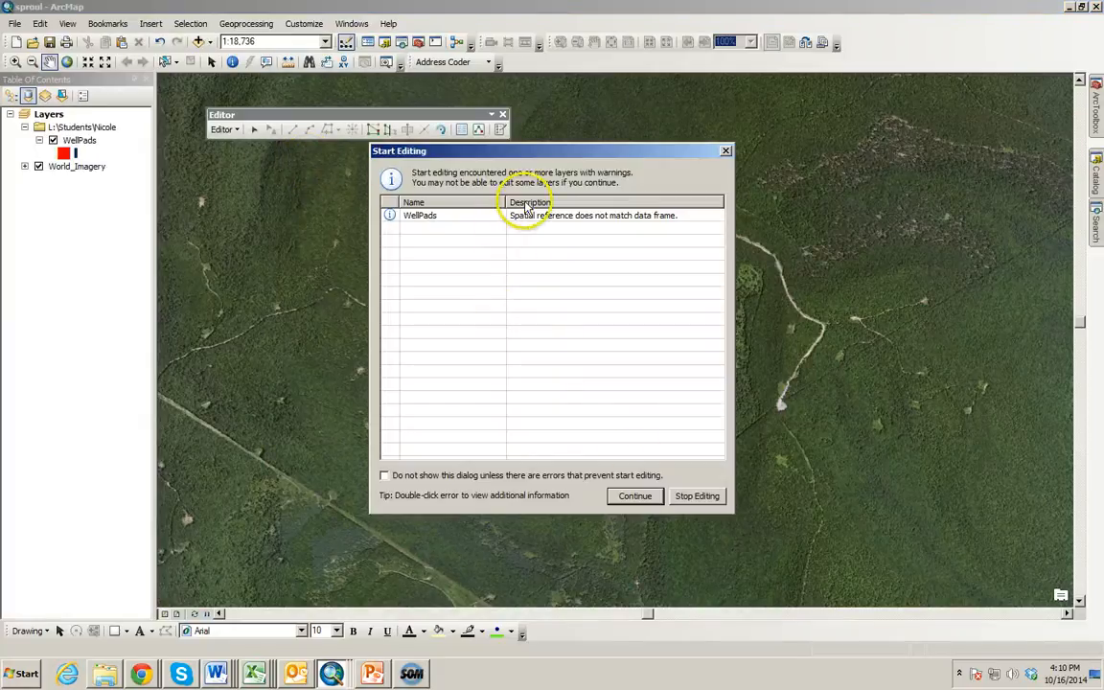
left_click(634, 496)
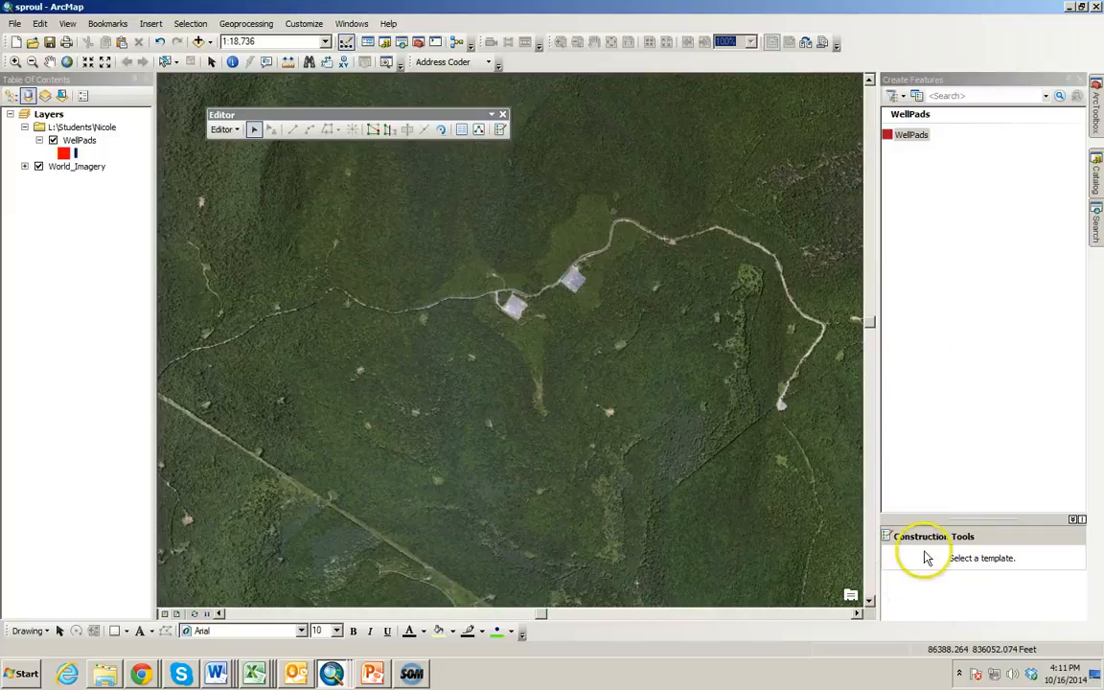
Step: Using the WellPads template and the Point construction tool, digitize the three bare well pads along the winding road
left_click(910, 138)
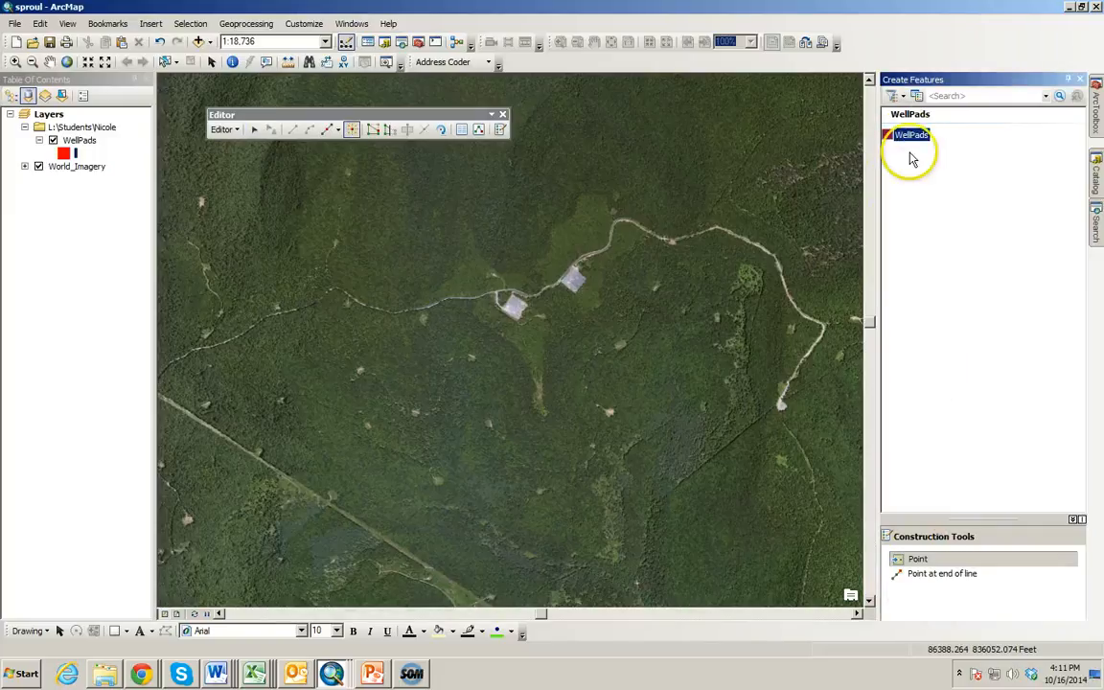
left_click(926, 564)
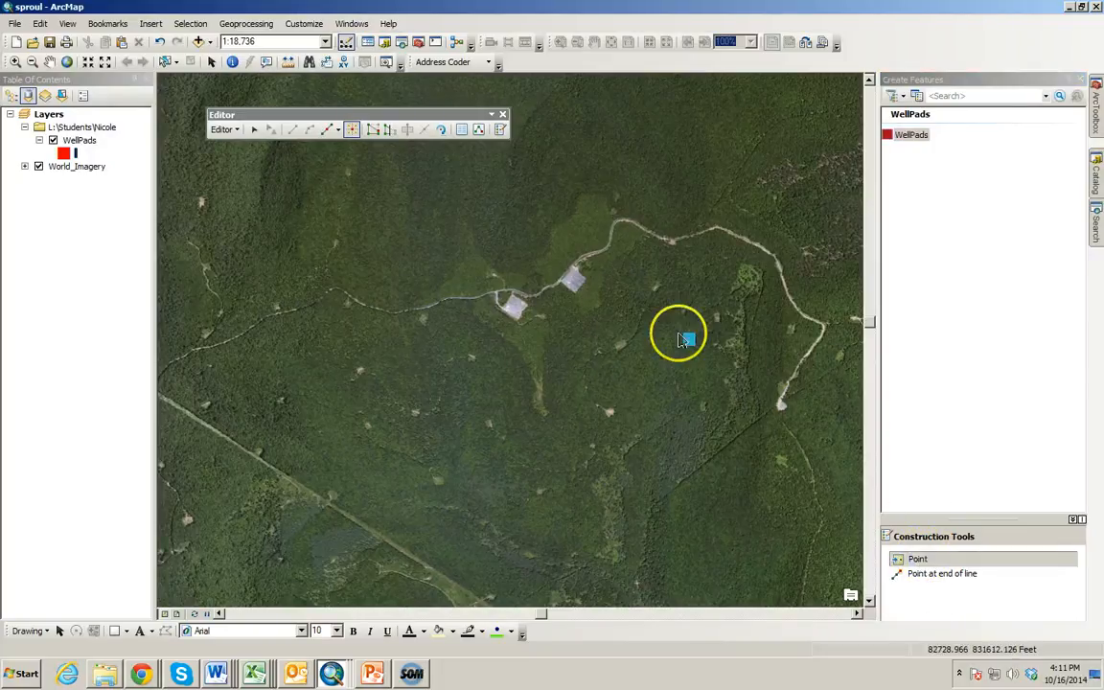
left_click(572, 267)
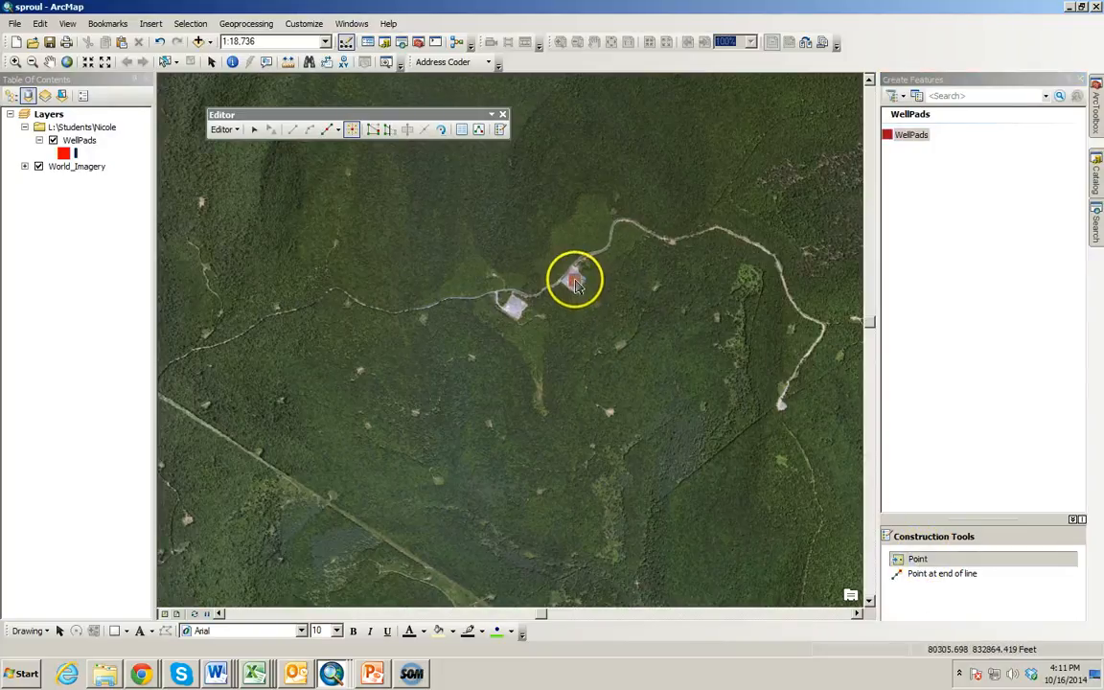
left_click(574, 280)
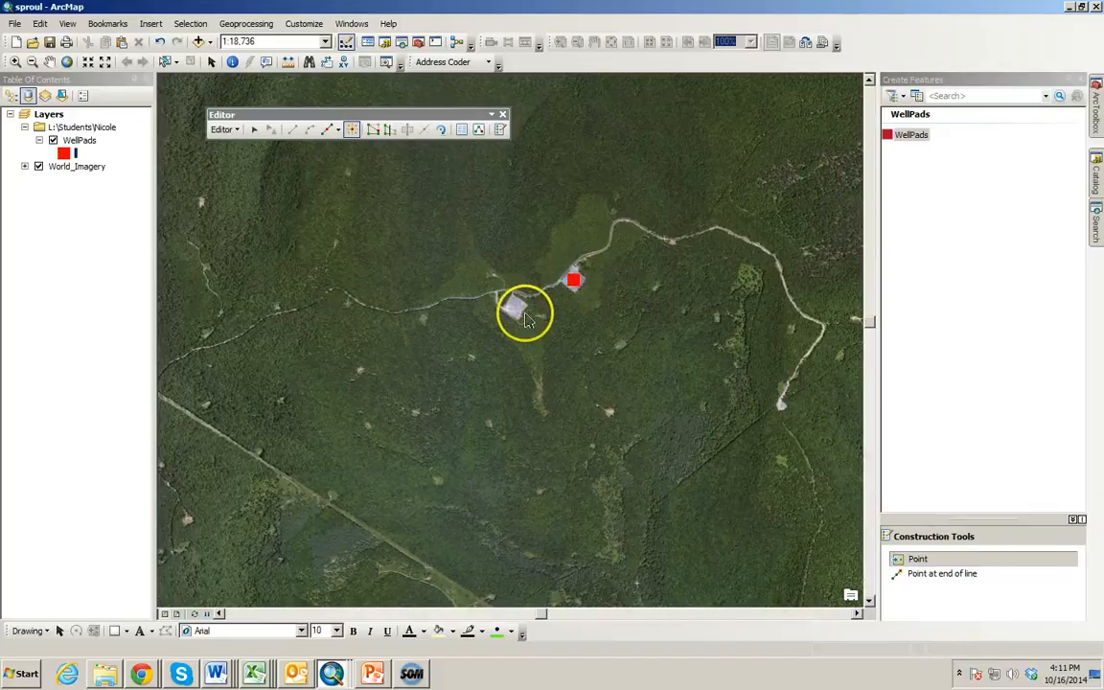
left_click(515, 309)
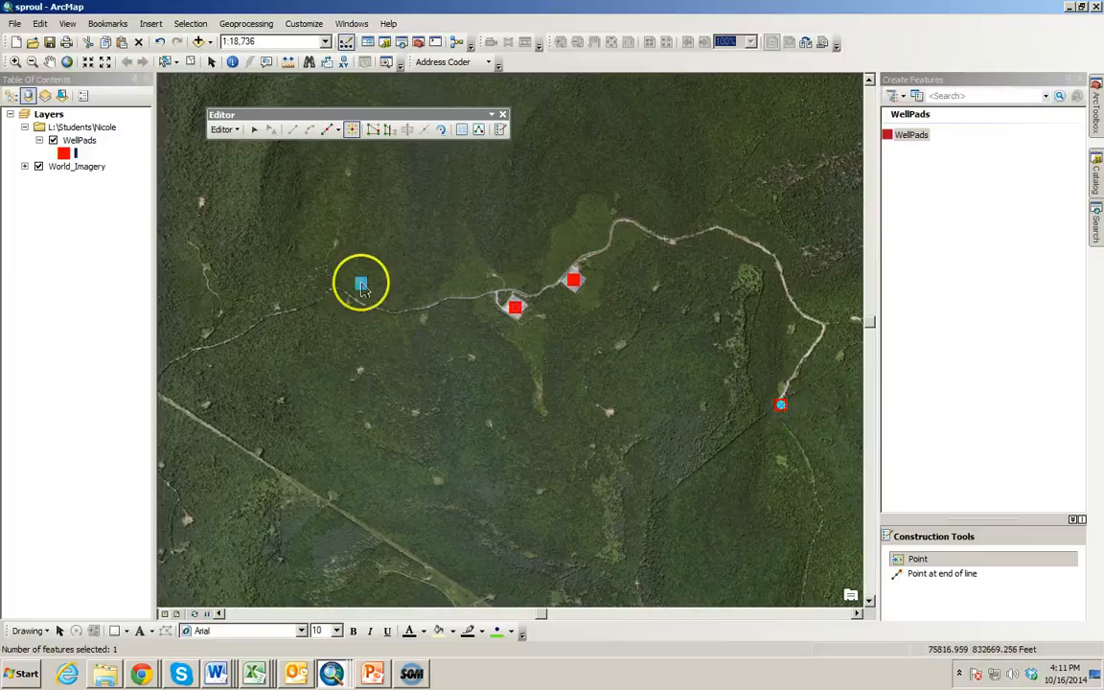
Step: Digitize three more WellPads points on the bright clearings west of the straight corridor, working at 1:8,000 scale
left_click(50, 61)
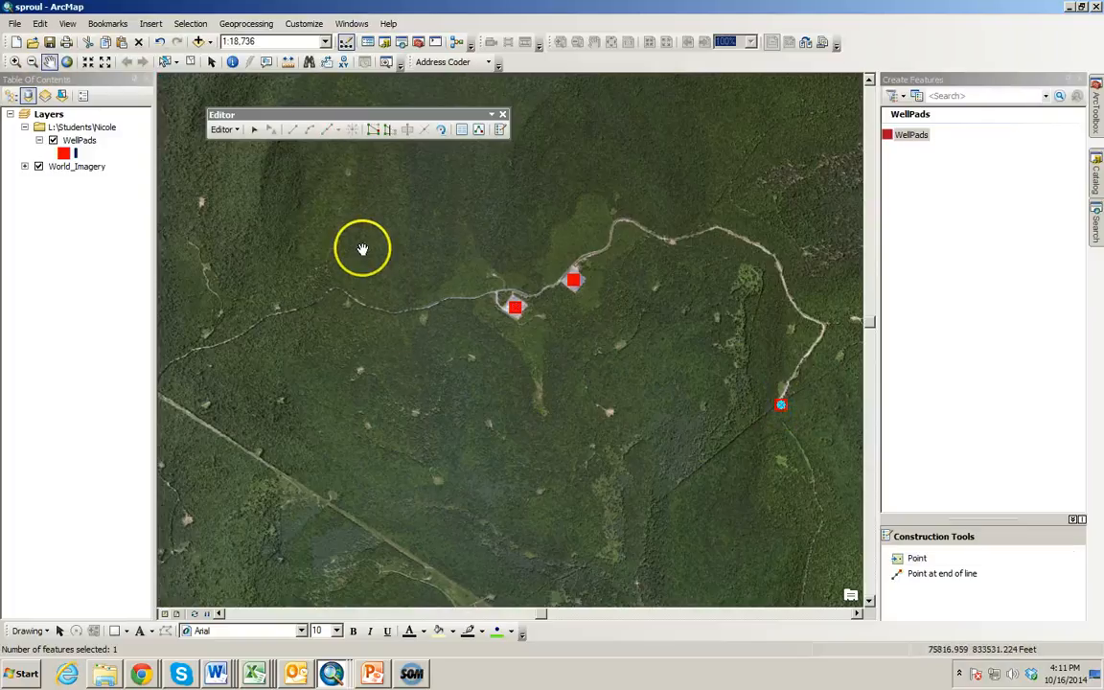
scroll(364, 246, "up", 1)
scroll(364, 246, "down", 3)
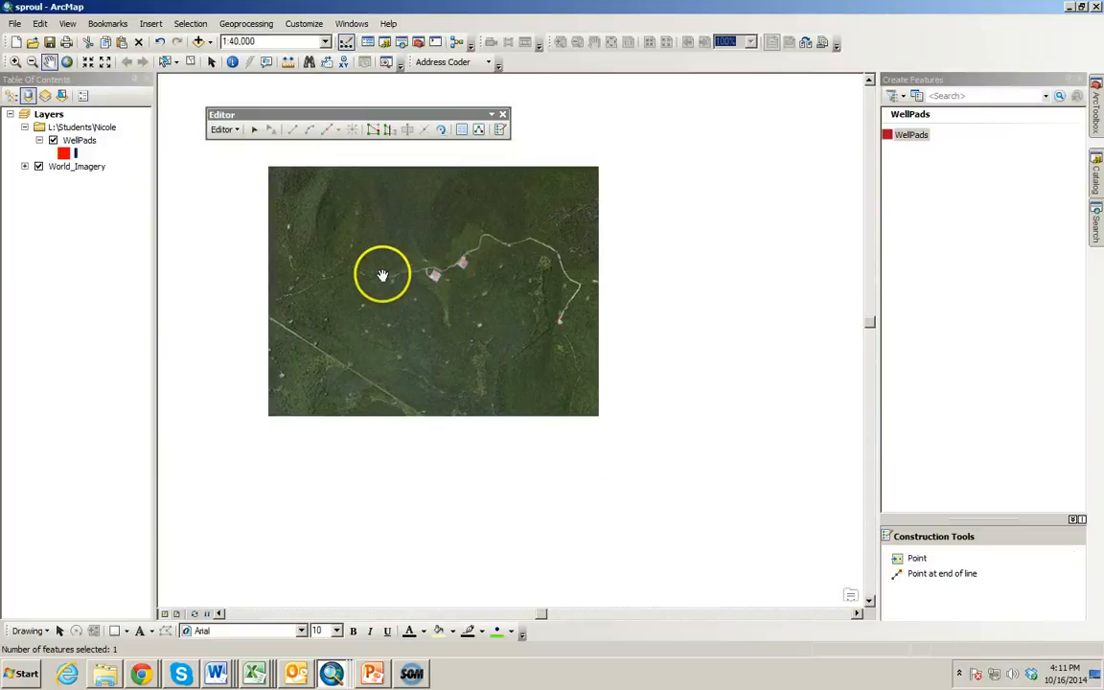
left_click(369, 275)
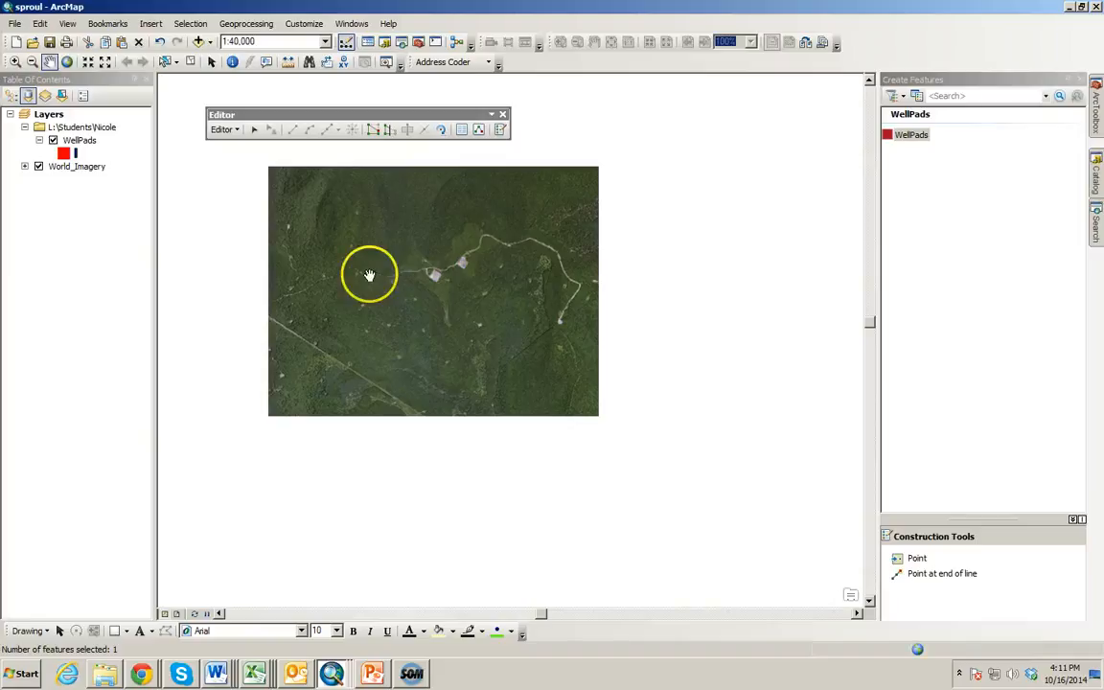
left_click_drag(369, 275, 575, 356)
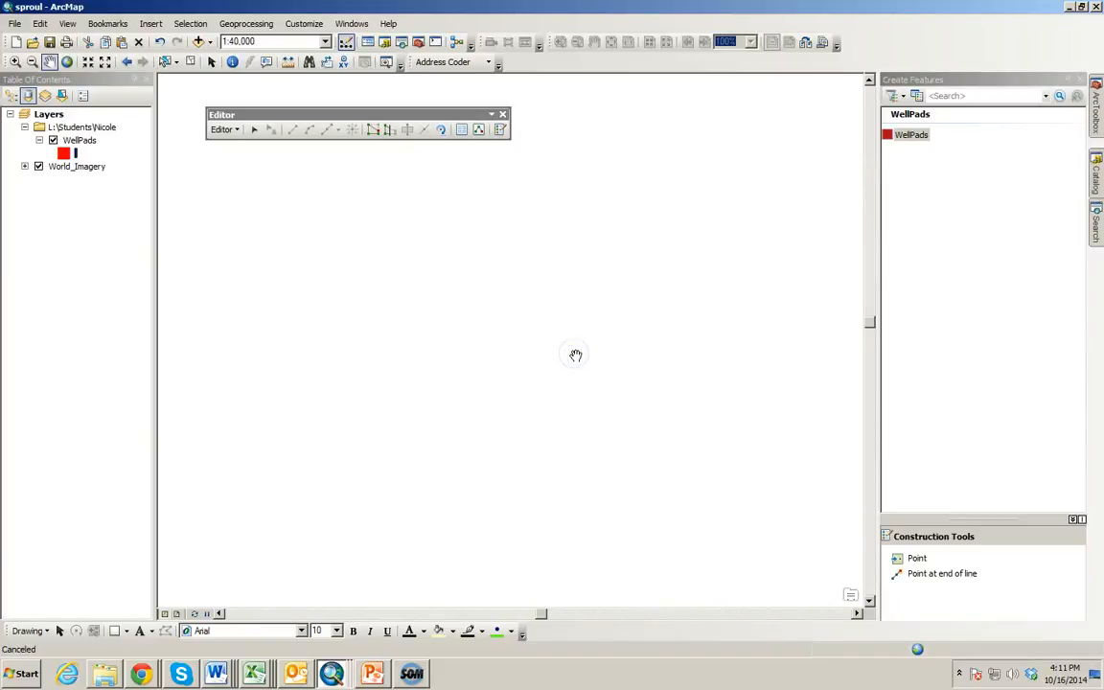
left_click(581, 351)
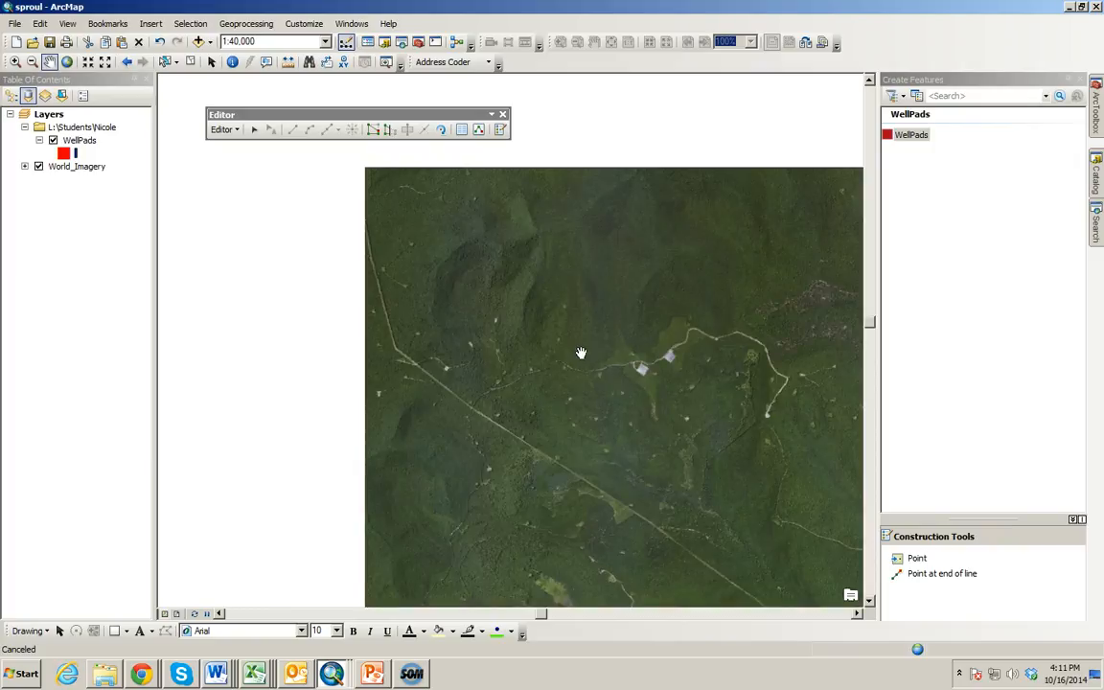
scroll(581, 354, "up", 1)
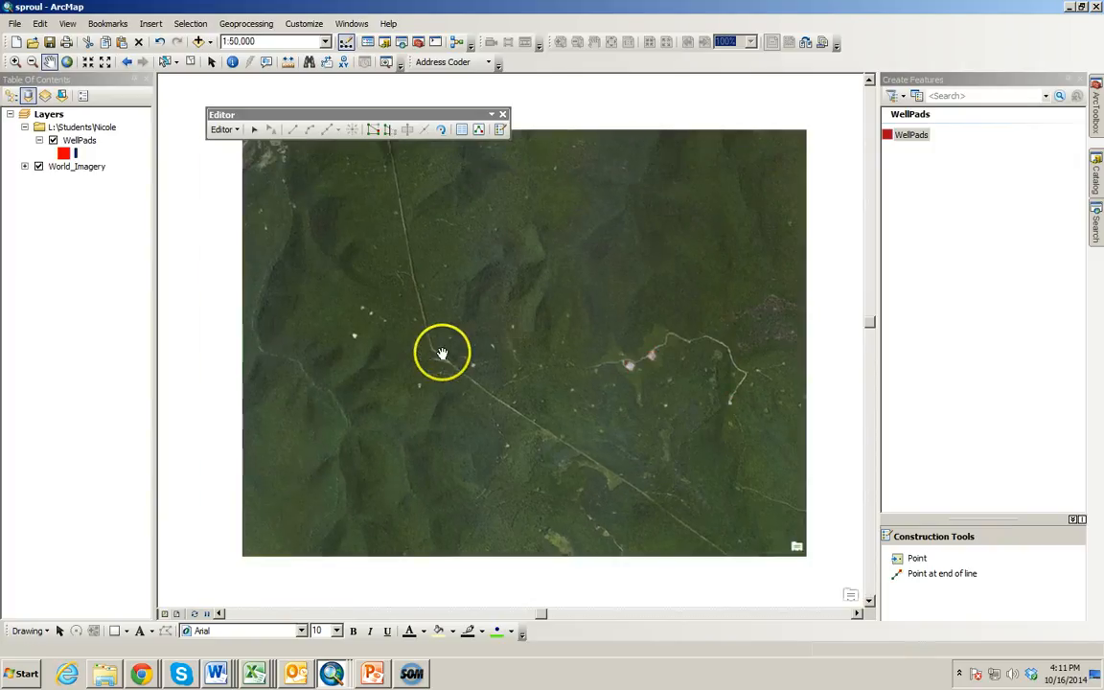
scroll(441, 354, "down", 1)
left_click_drag(407, 323, 448, 387)
scroll(449, 387, "up", 2)
scroll(447, 387, "down", 9)
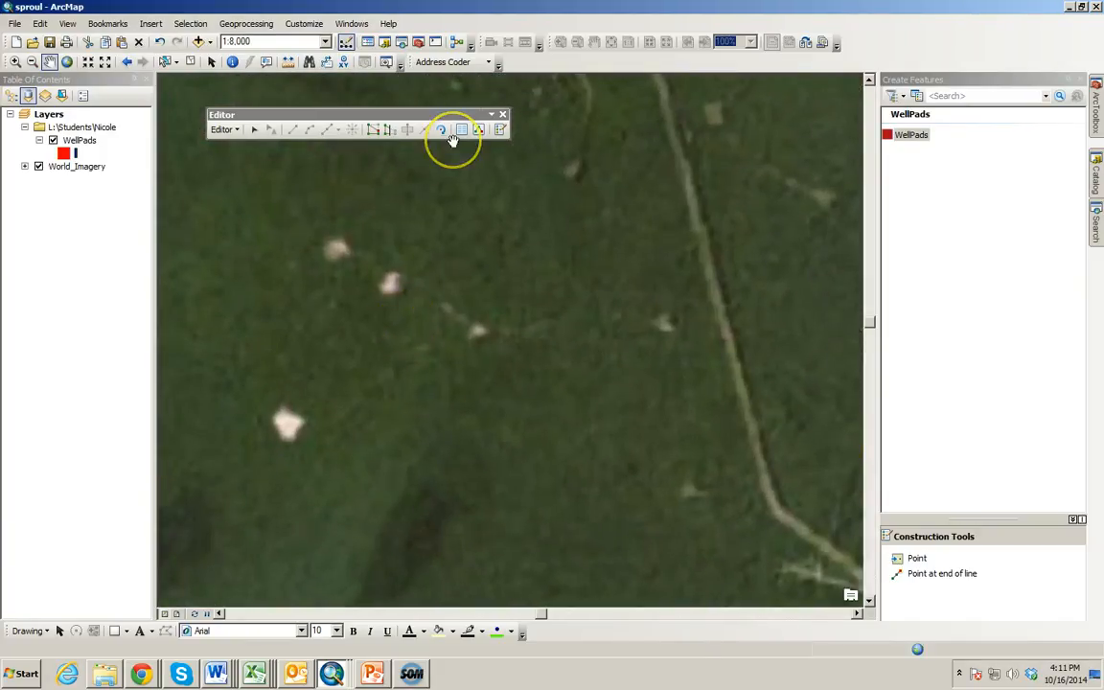
left_click(908, 136)
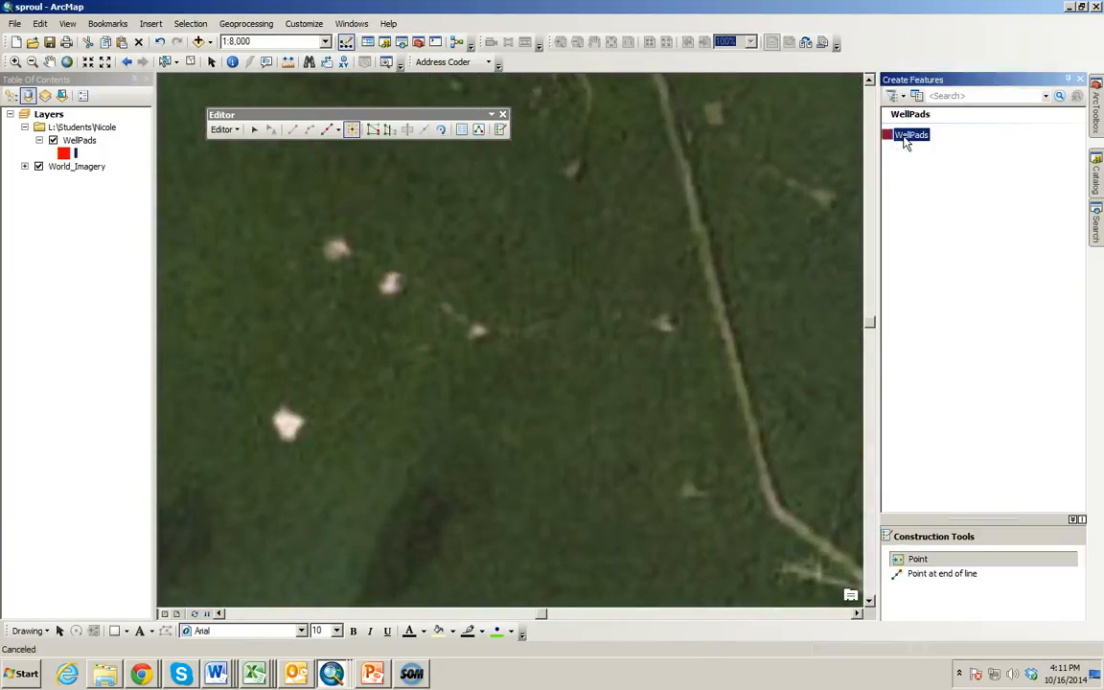
left_click(391, 284)
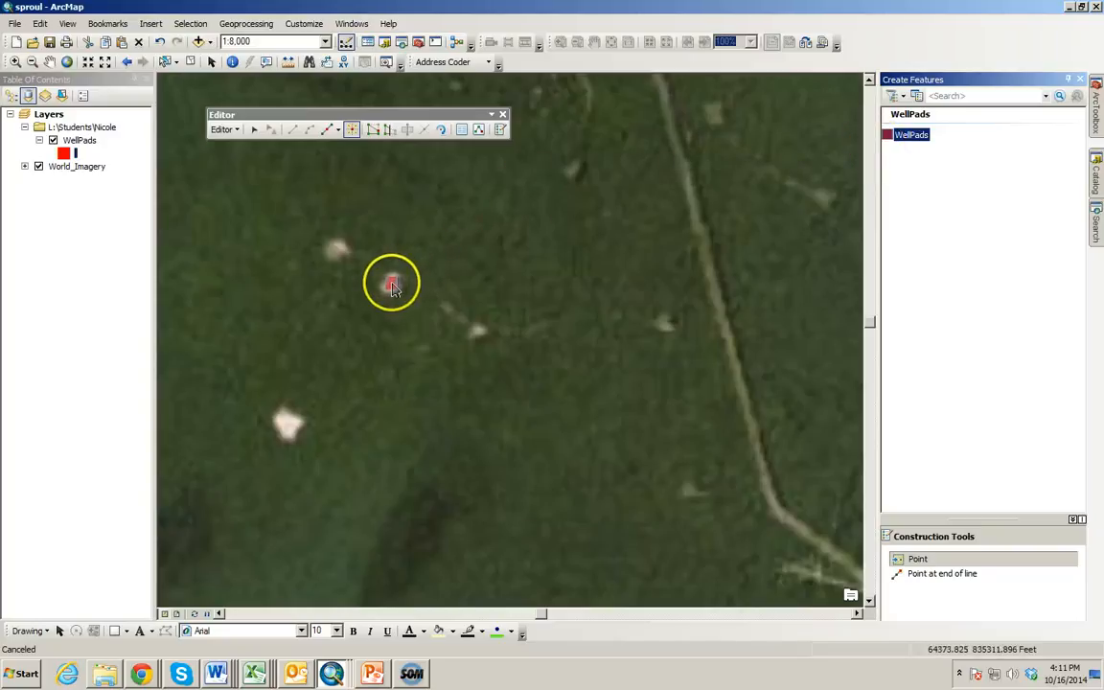
left_click(336, 250)
left_click(300, 422)
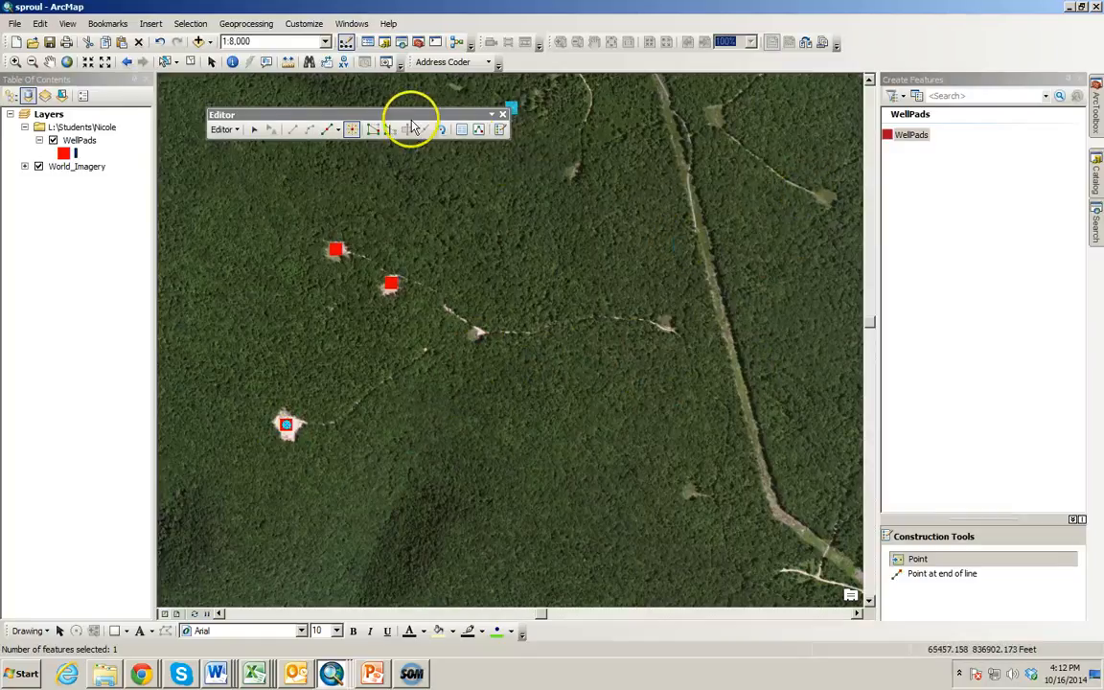
Step: Examine the WellPads attribute table, highlighting individual records to match them with their points on the map, and close it
left_click(80, 141)
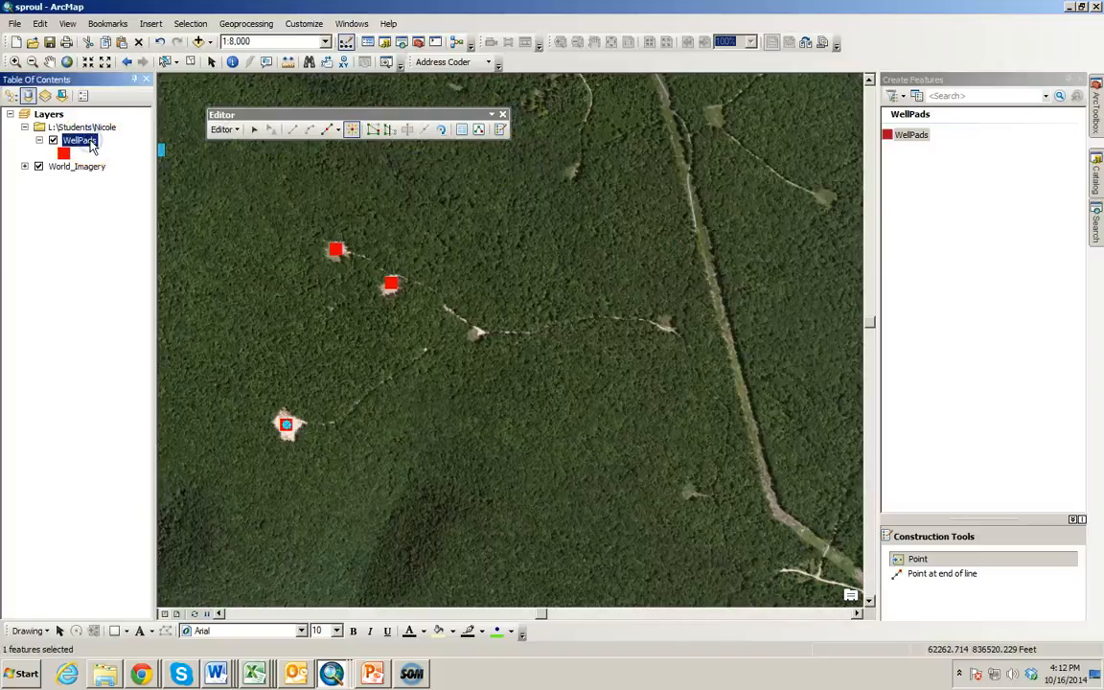
left_click(80, 141)
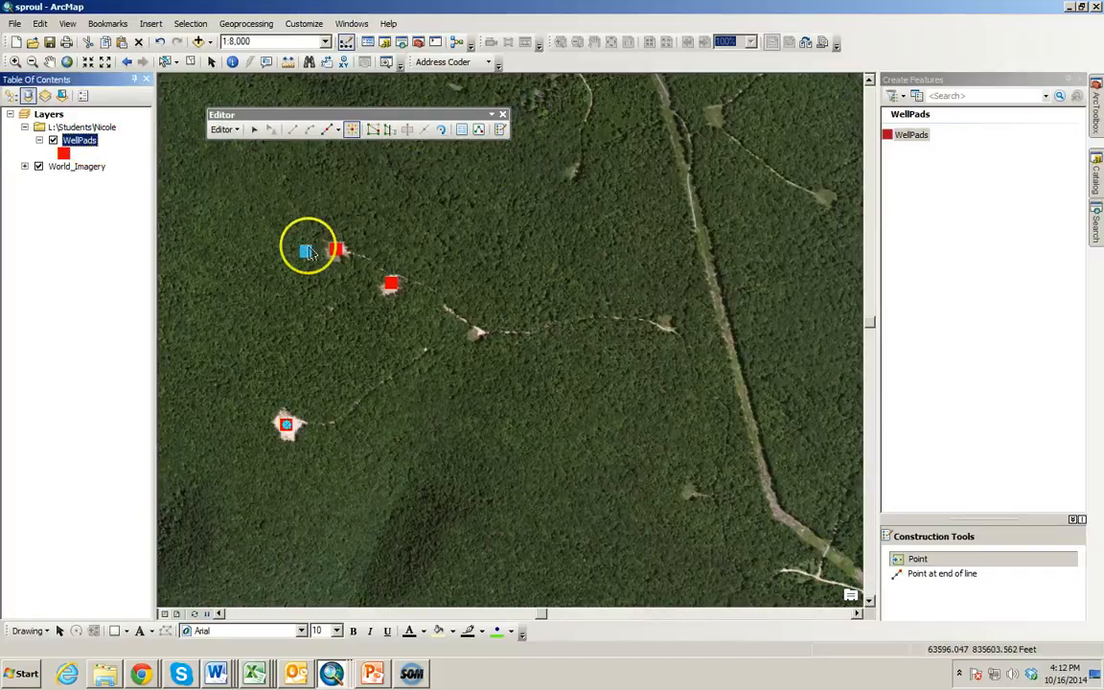
right_click(85, 139)
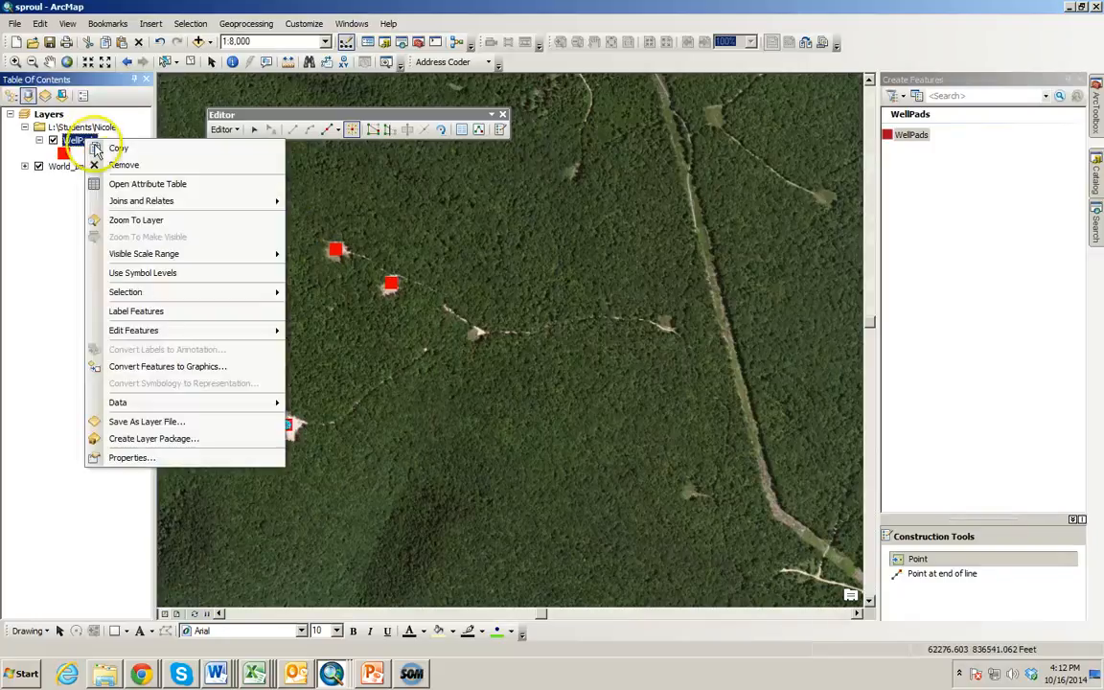
left_click(115, 182)
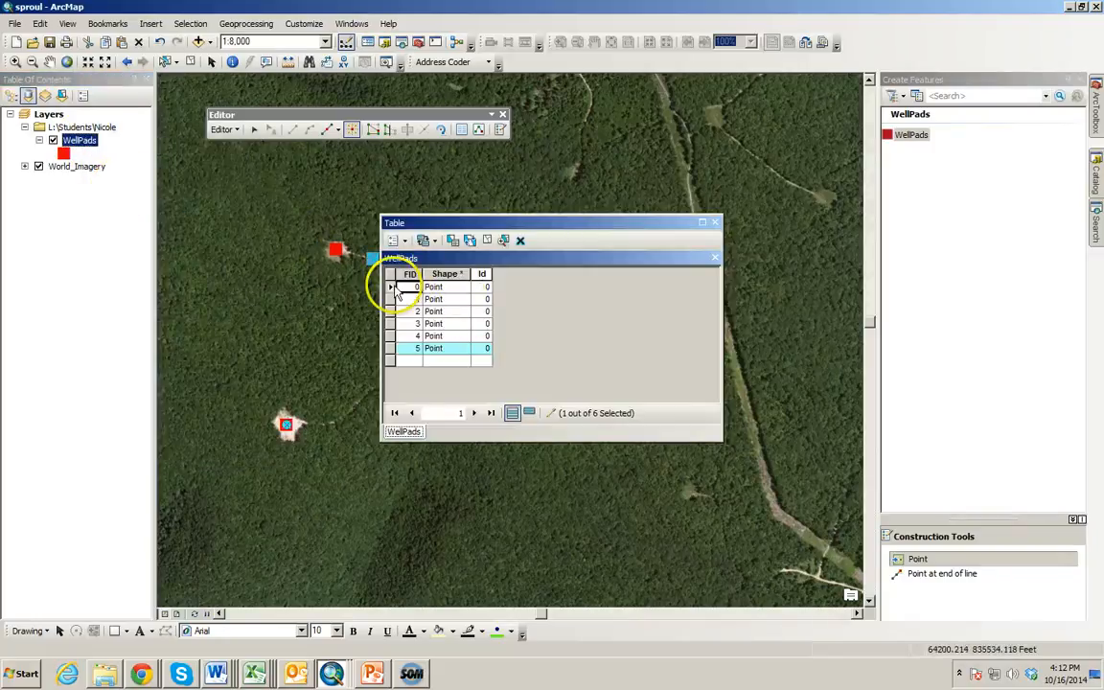
left_click(390, 335)
left_click(390, 324)
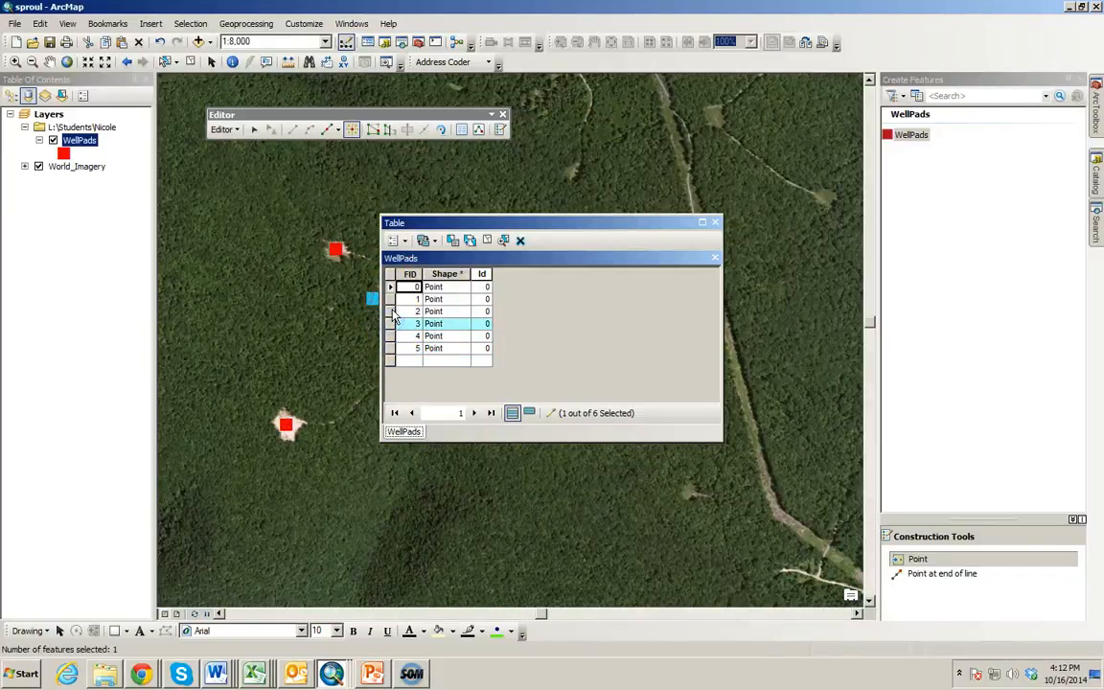
left_click(390, 335)
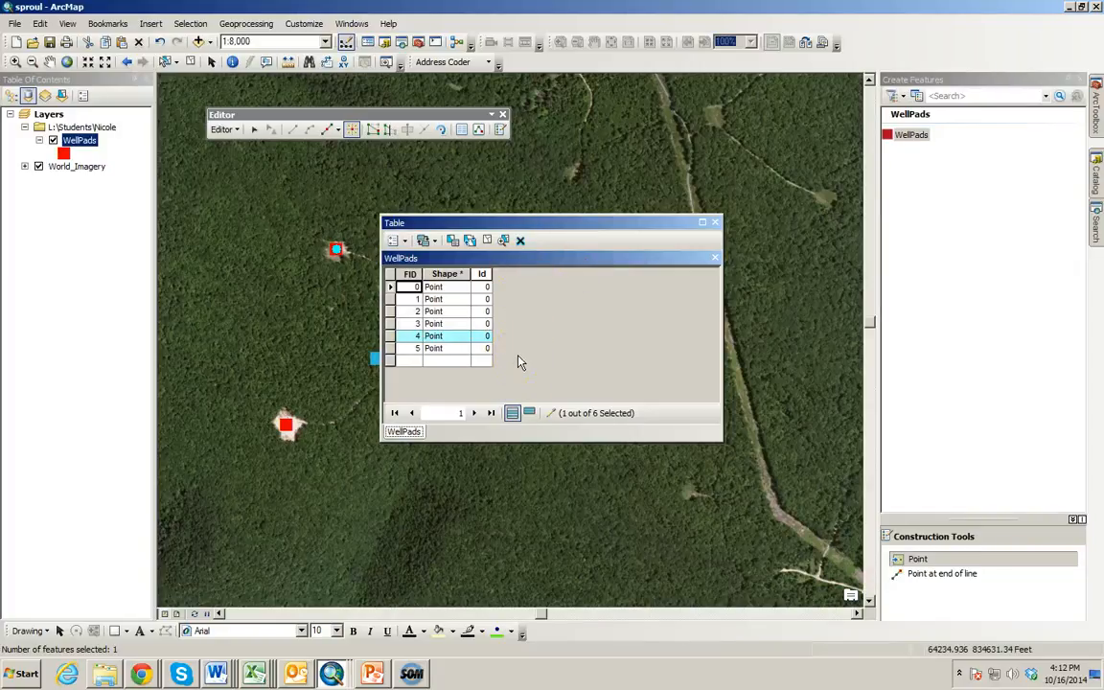
left_click(715, 223)
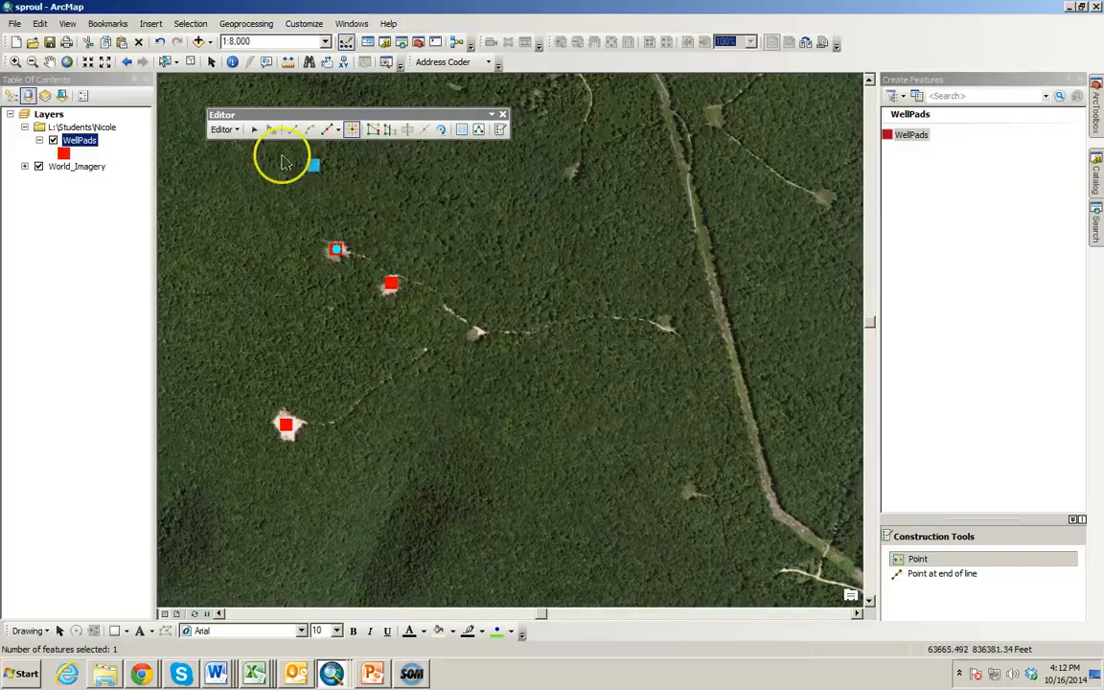
Step: Save the edits made to the WellPads layer while keeping the edit session open
left_click(226, 130)
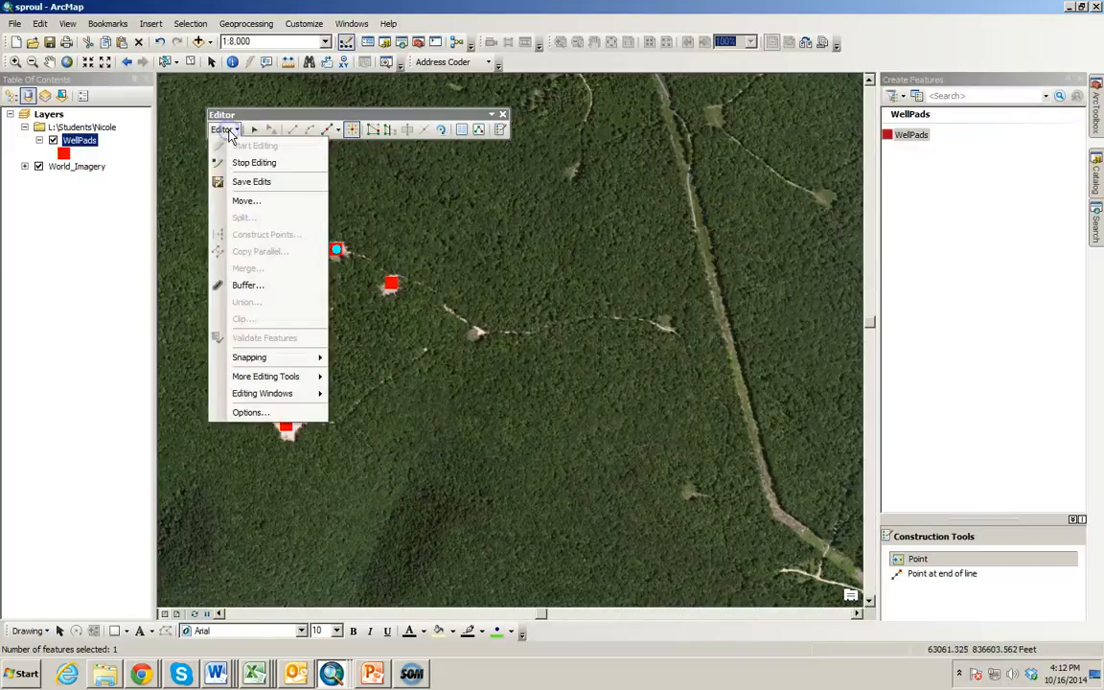
left_click(247, 183)
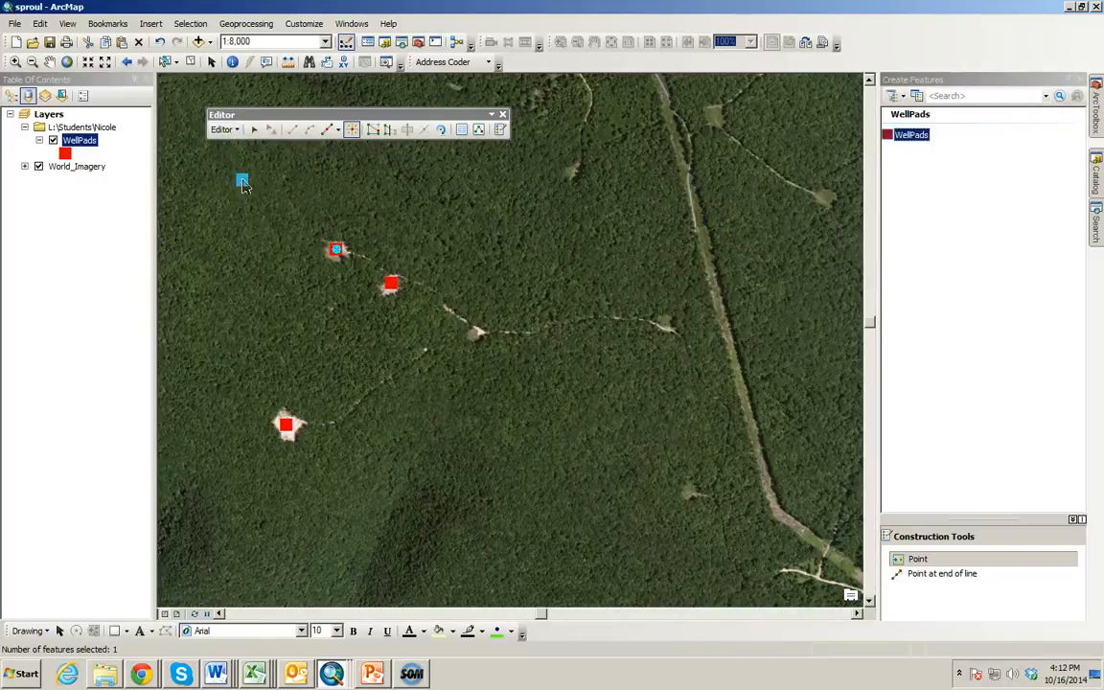
left_click(306, 231)
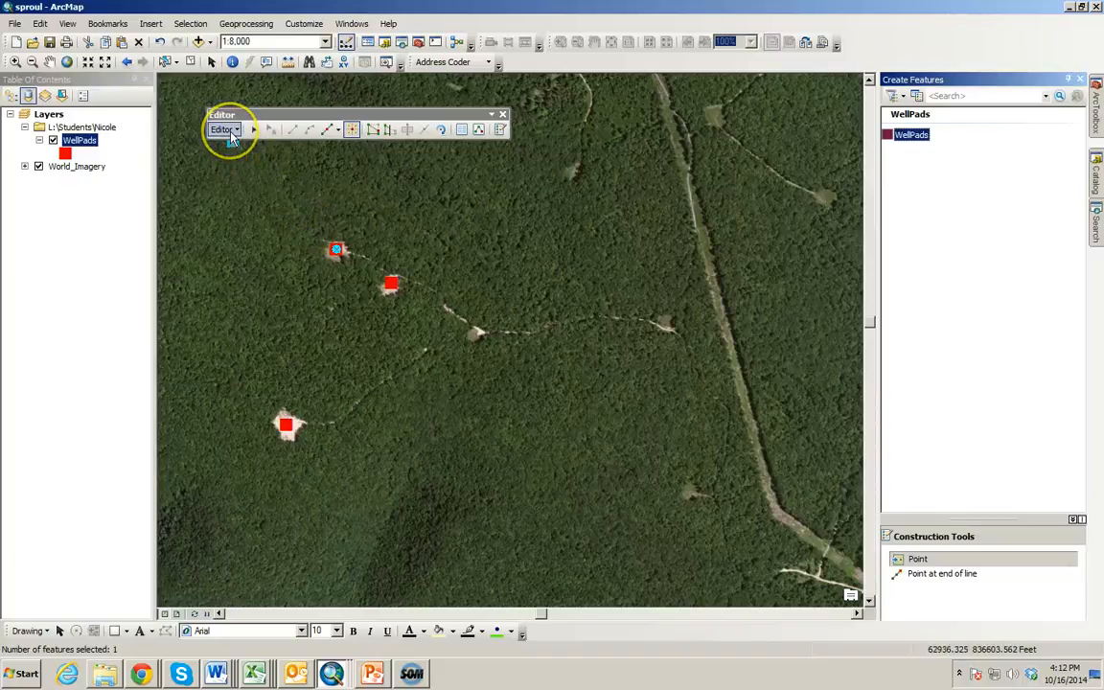
Step: Open the attribute table of the WellPads layer again
right_click(77, 140)
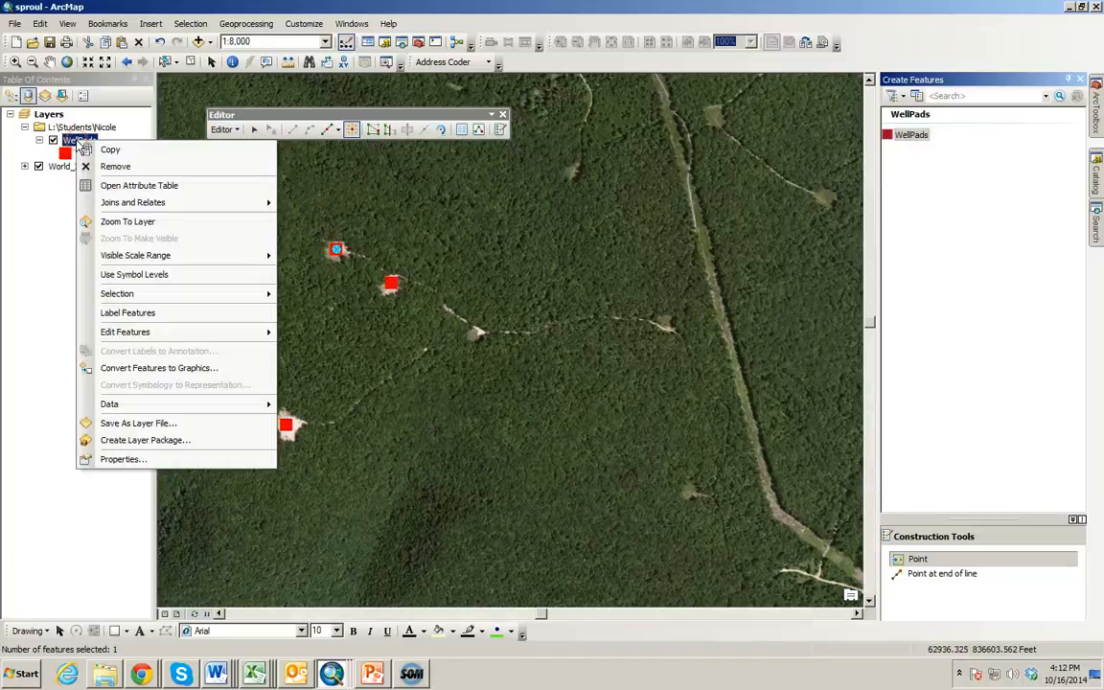
left_click(110, 188)
left_click(269, 293)
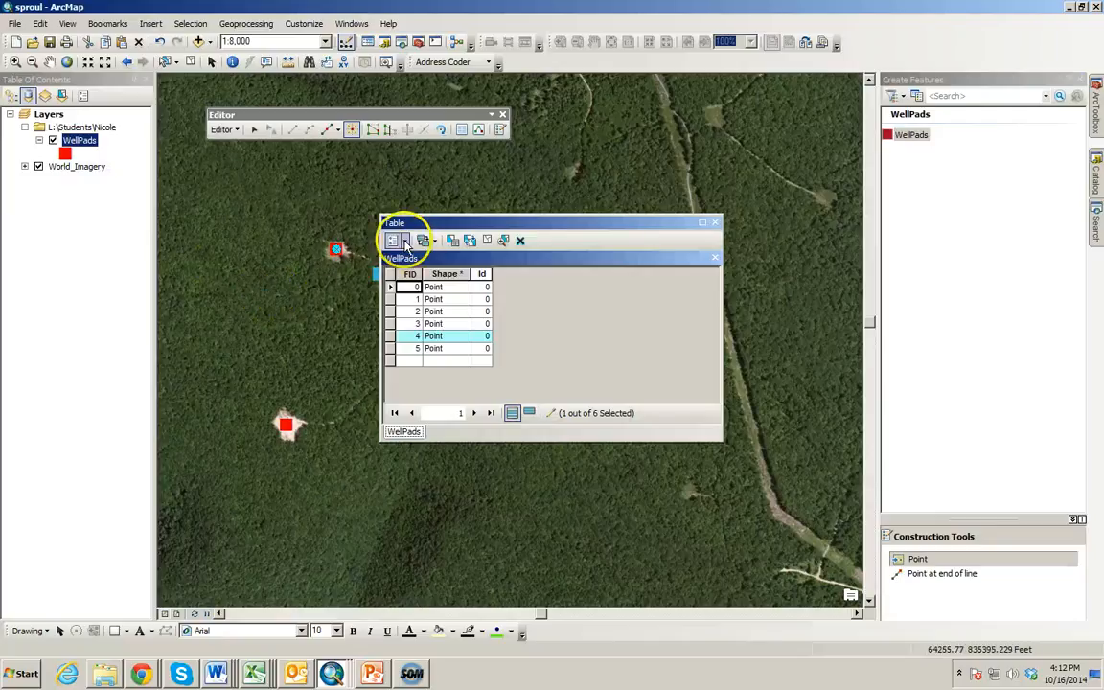
Step: Try to add a new field to the WellPads attribute table while the edit session is active
left_click(405, 241)
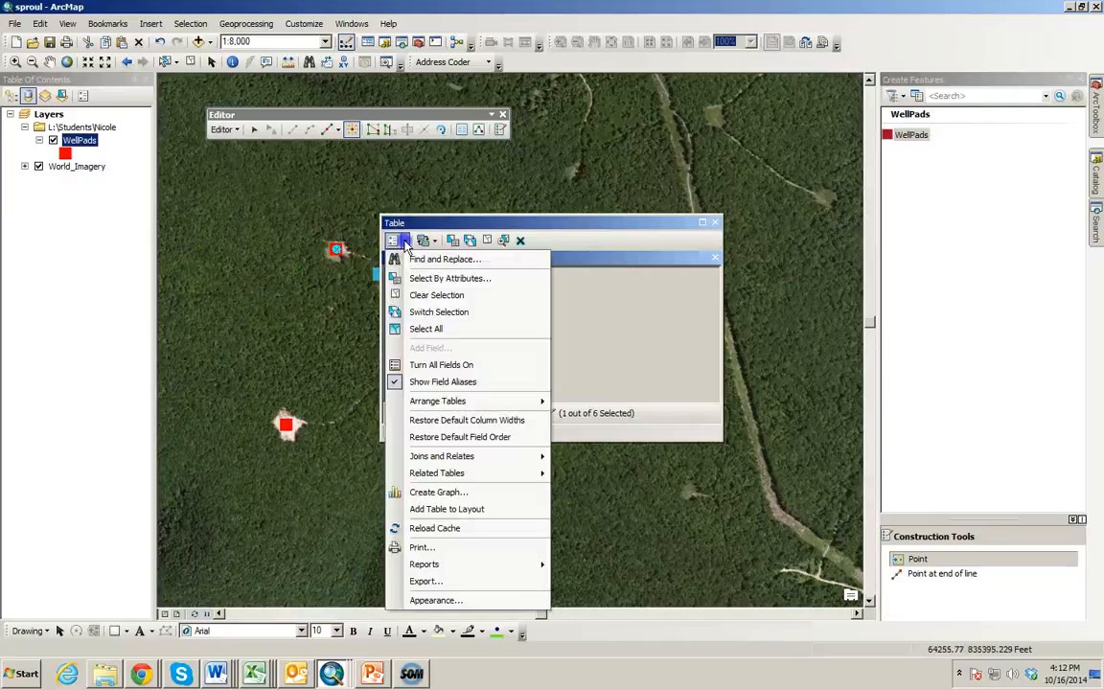
left_click(440, 351)
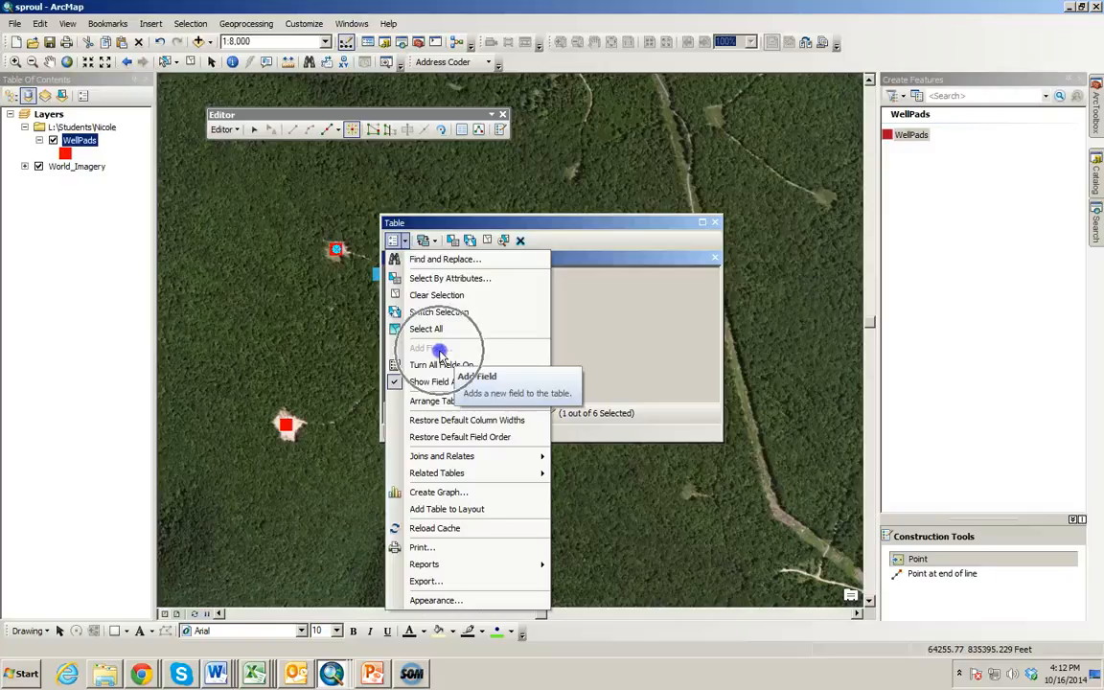
left_click(440, 352)
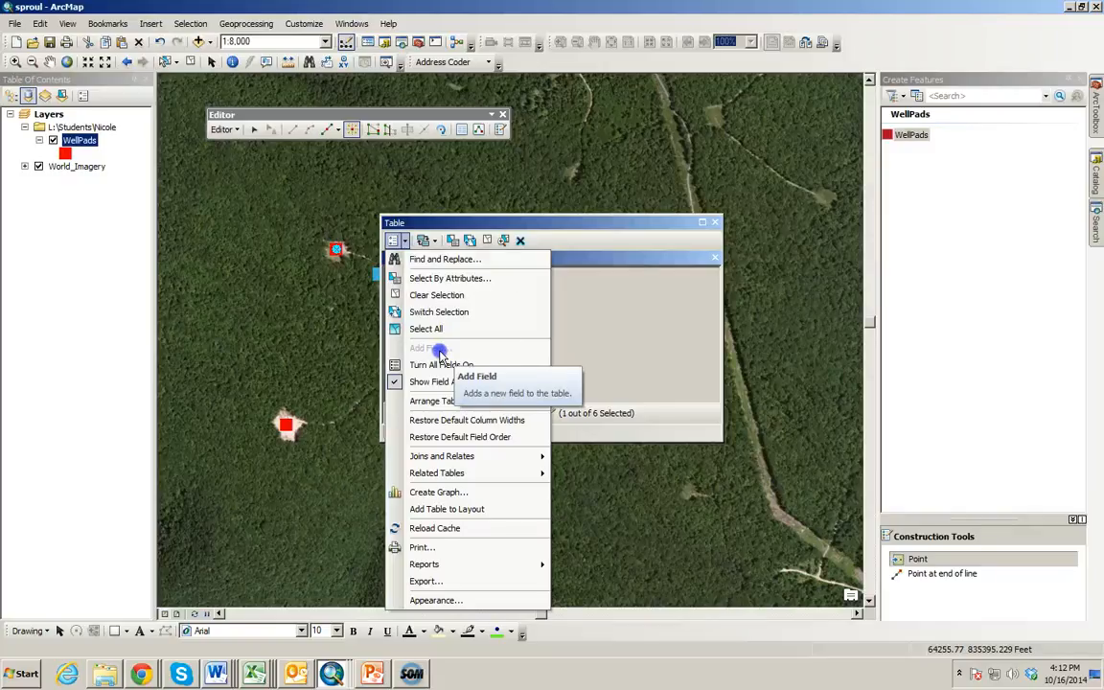
left_click(601, 226)
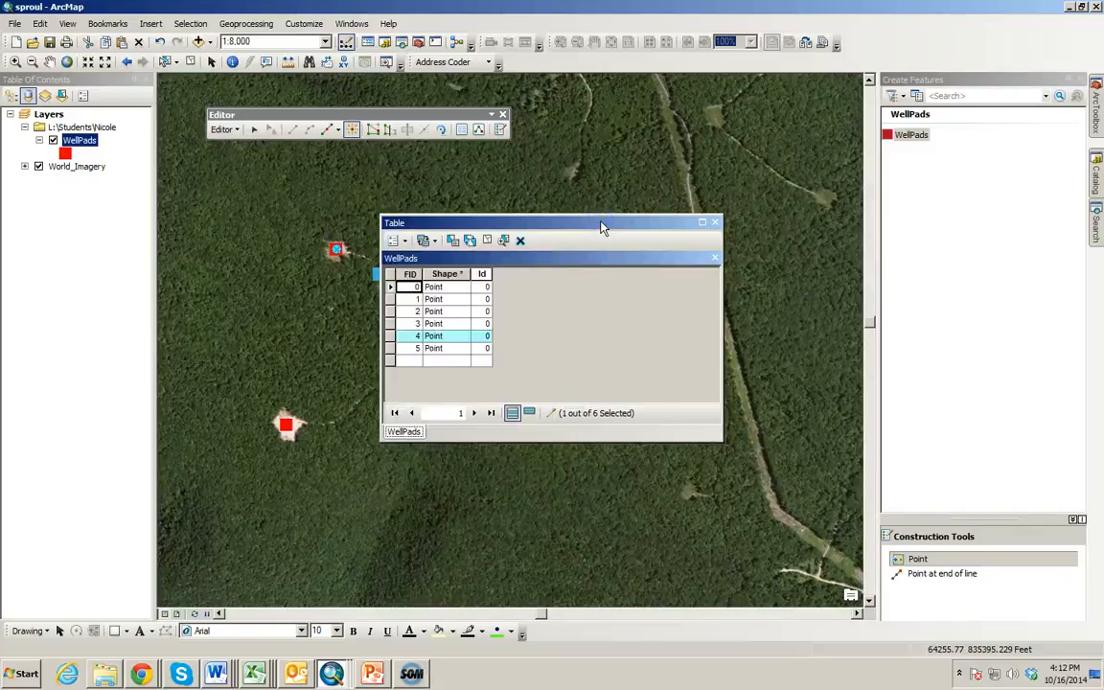
left_click(438, 227)
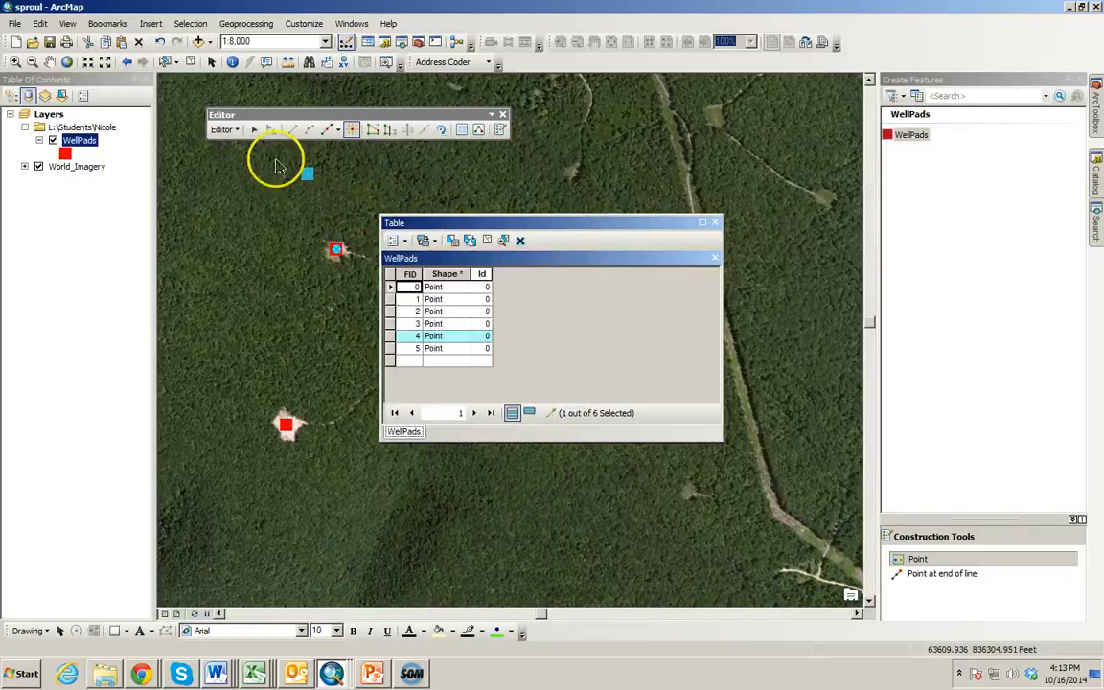
Step: Stop the edit session and start adding a field named Owner to the WellPads attribute table
left_click(235, 134)
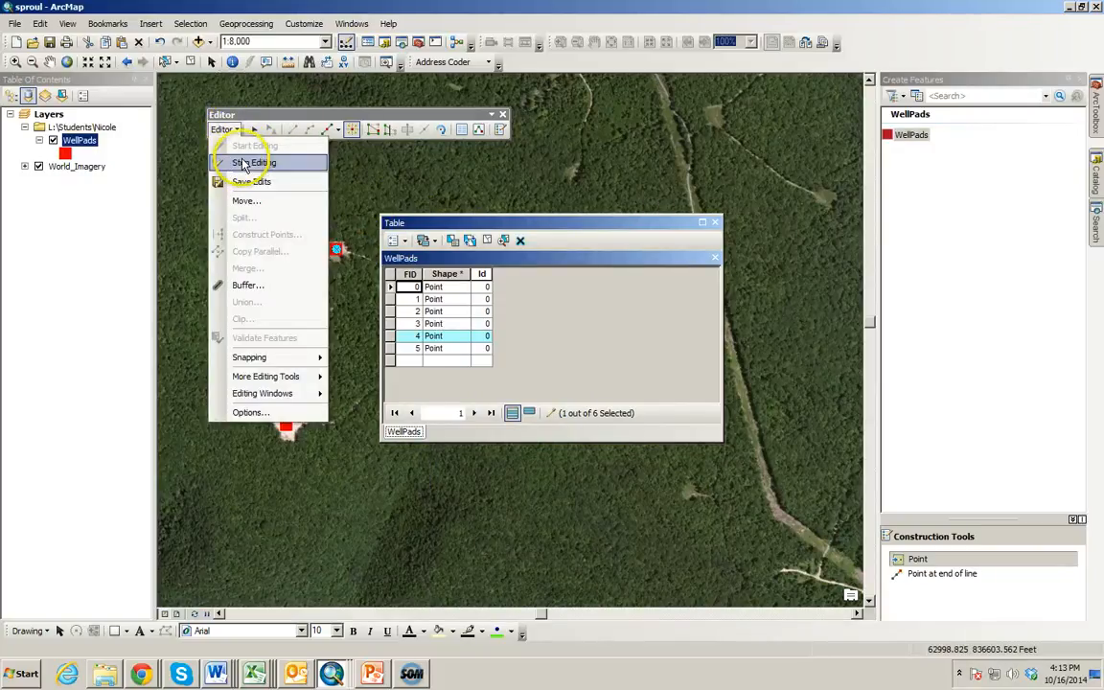
left_click(241, 161)
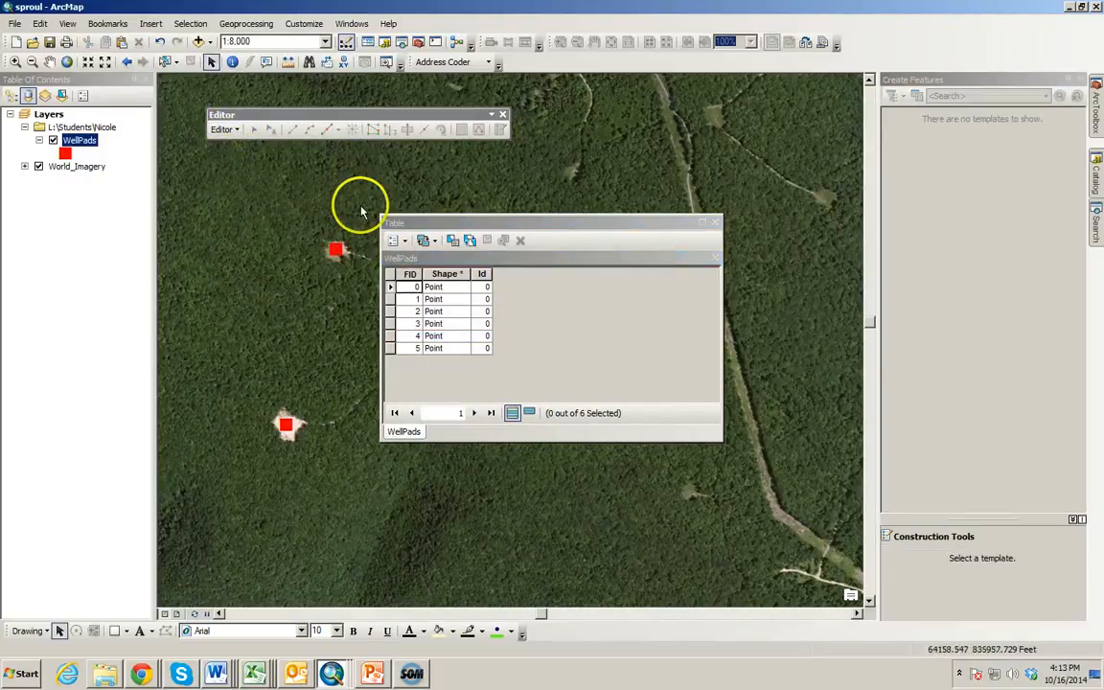
left_click(396, 241)
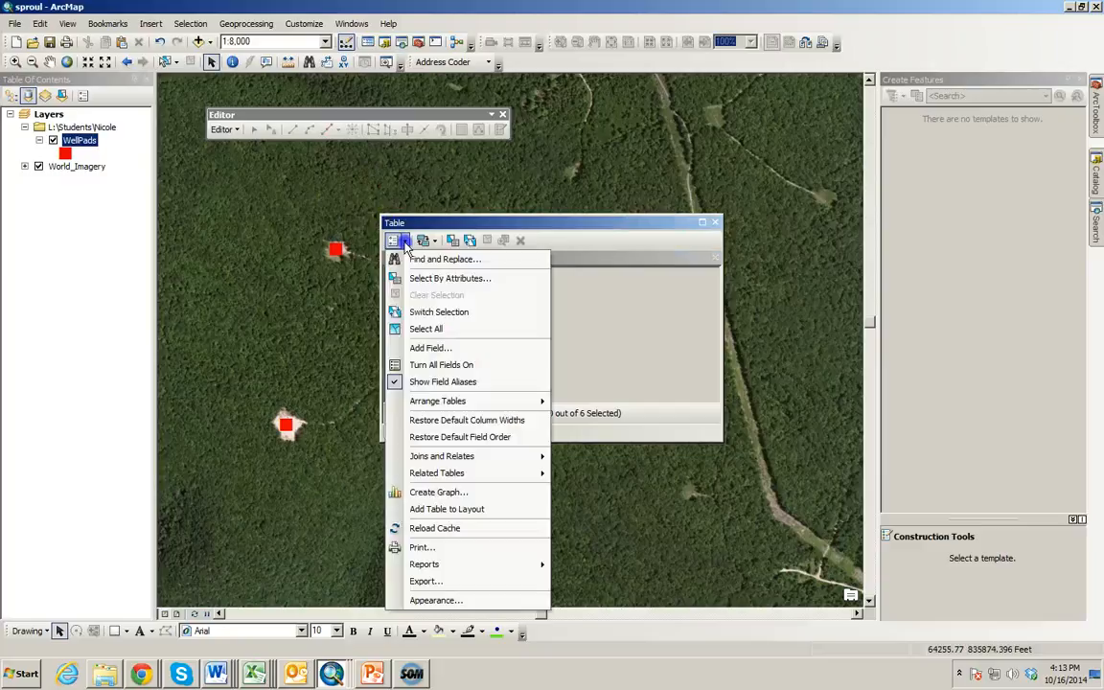
left_click(454, 350)
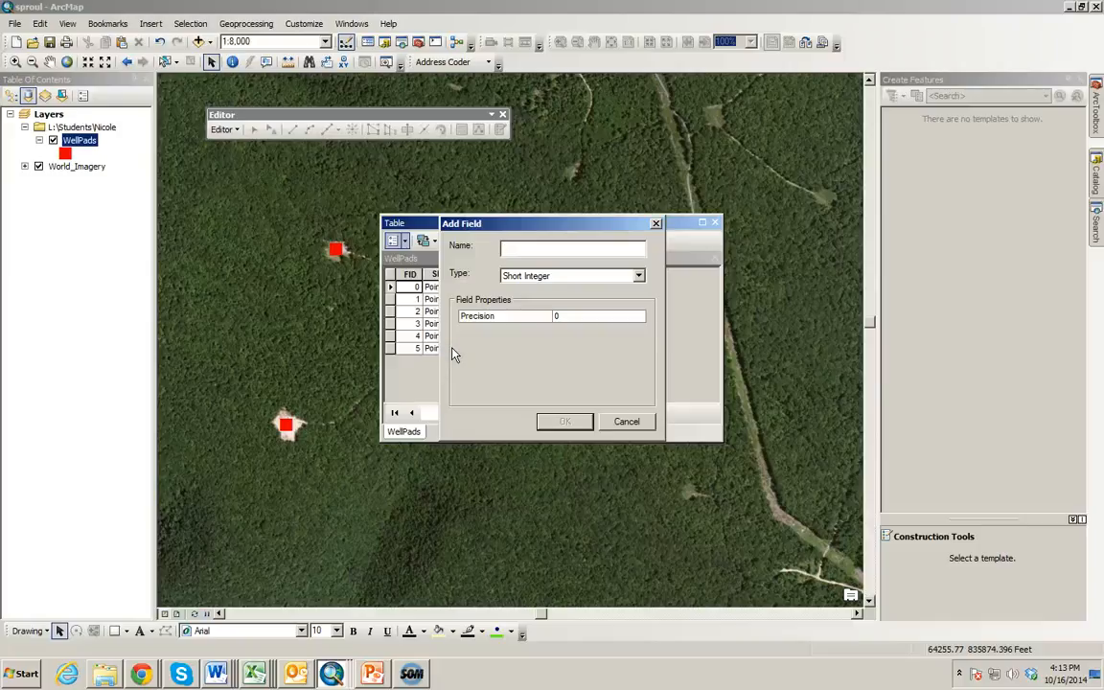
type("Owner")
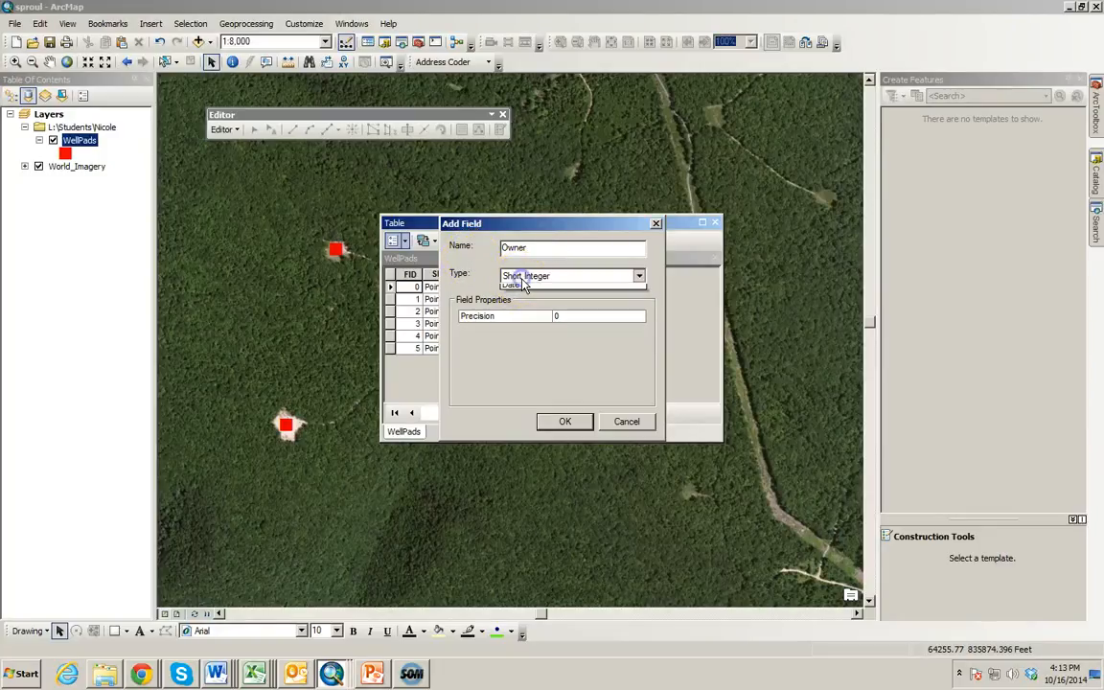
Step: Set the Owner field's type to Text and its length to 30, and add it to the table
left_click(523, 278)
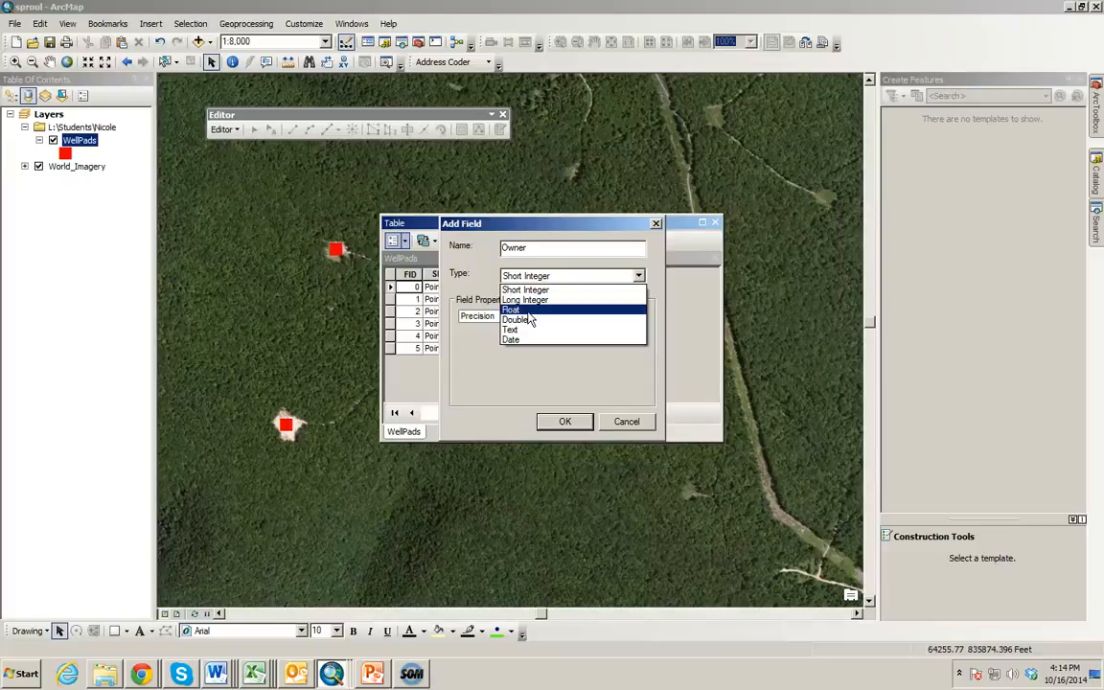
left_click(483, 255)
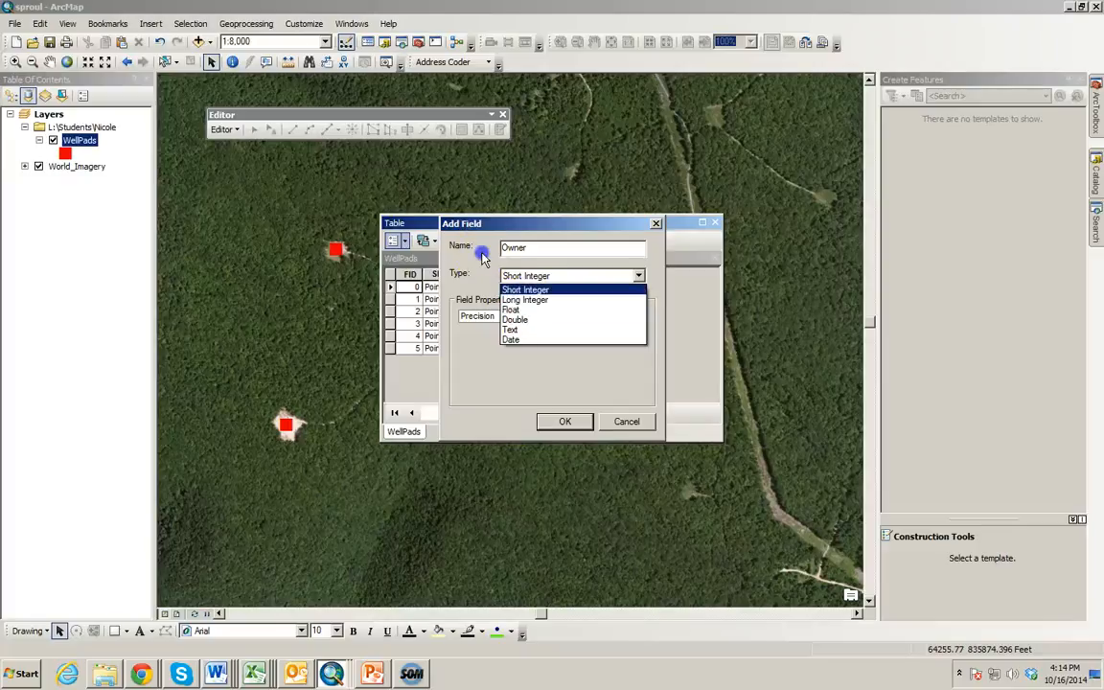
left_click(534, 280)
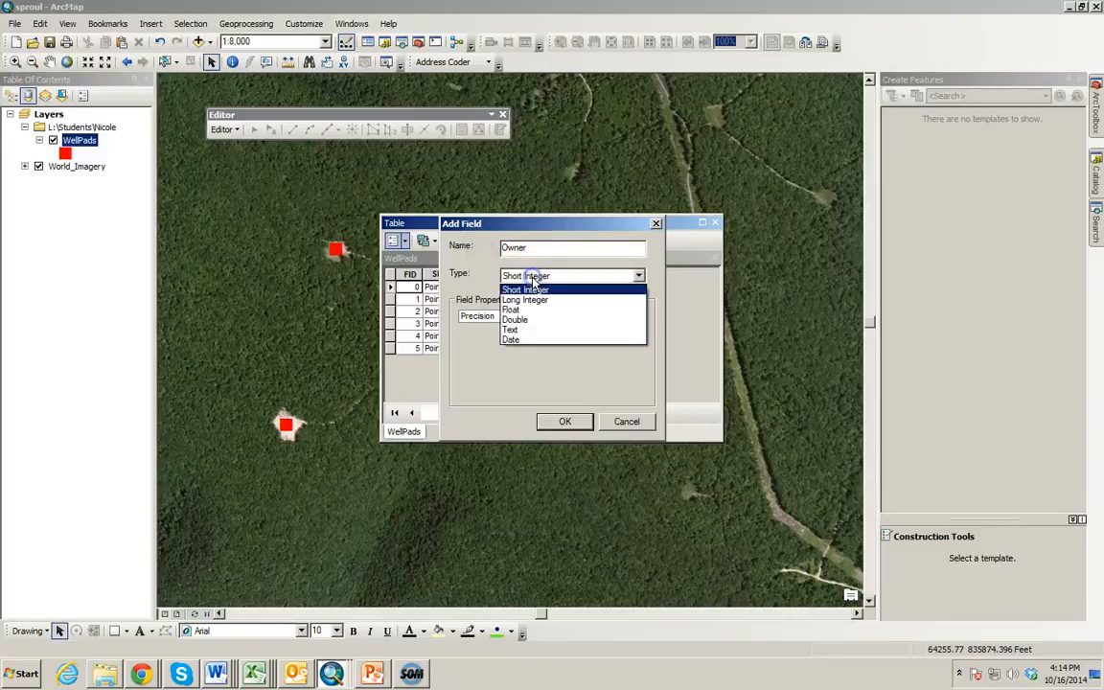
left_click(530, 331)
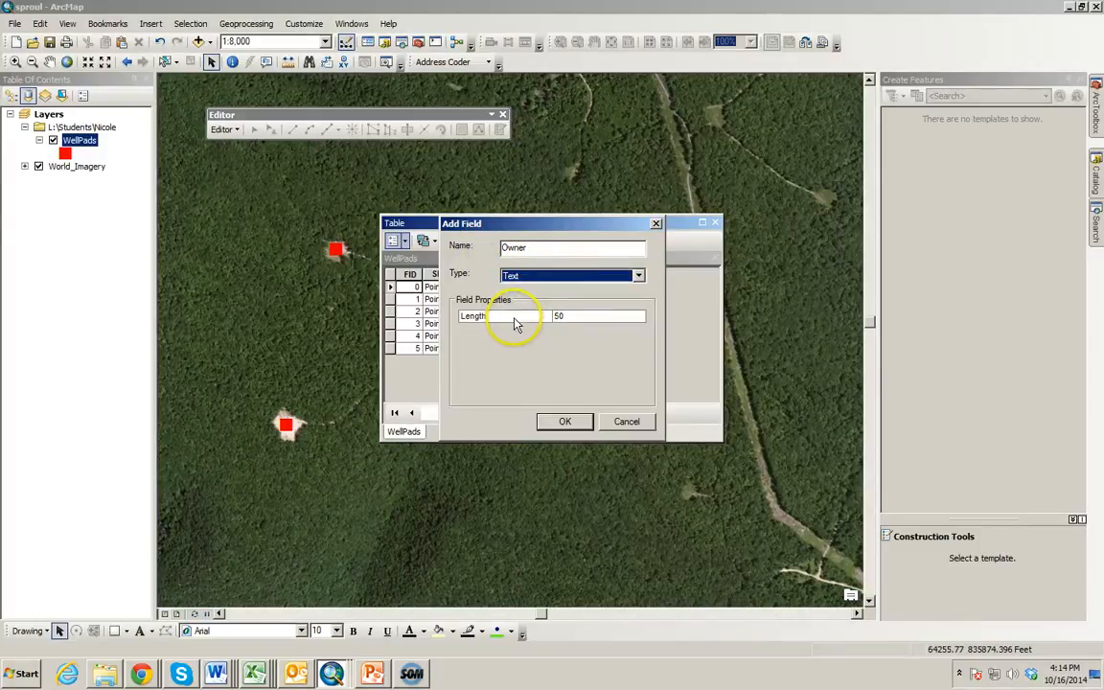
left_click(514, 323)
left_click(512, 320)
left_click(555, 224)
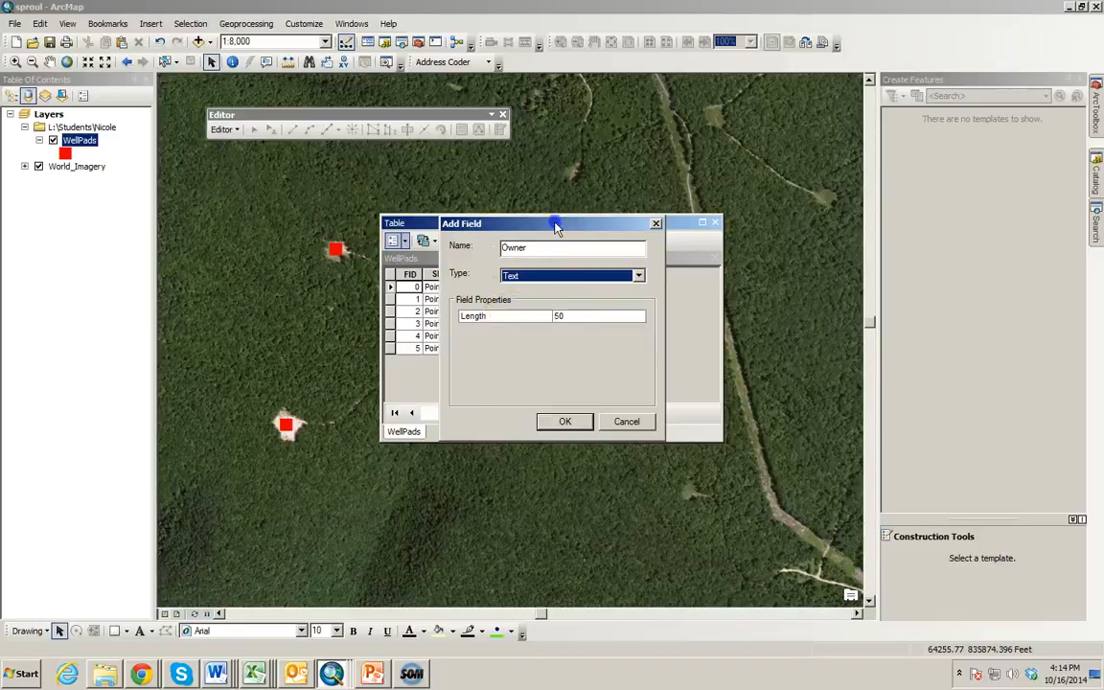
left_click_drag(555, 224, 674, 255)
left_click(692, 351)
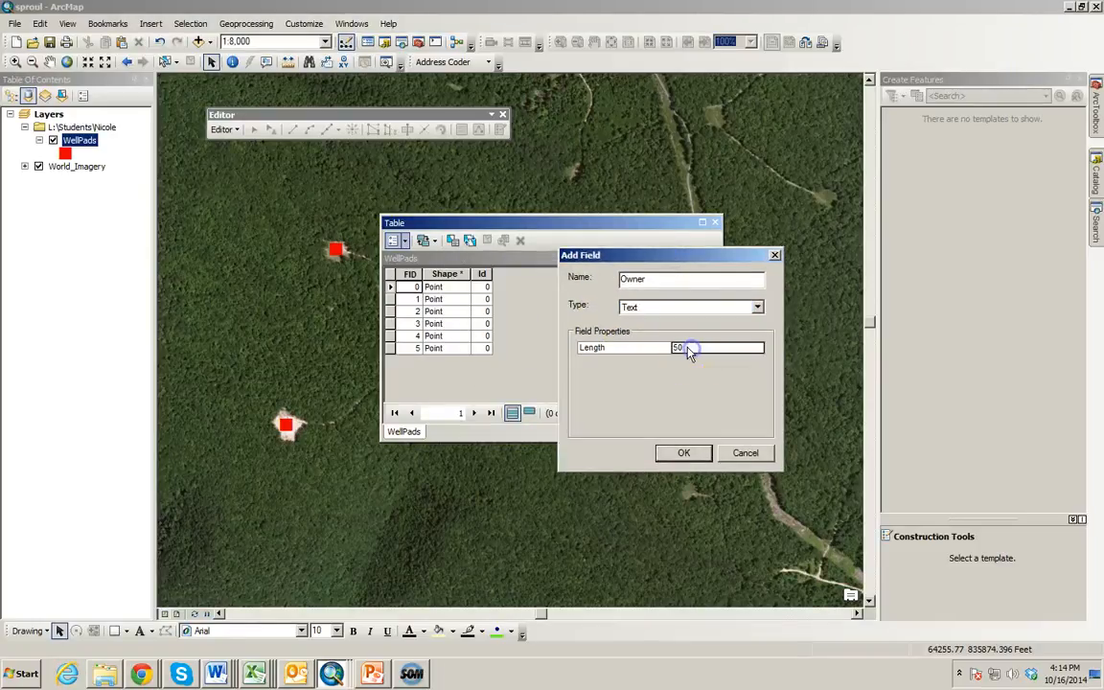
left_click_drag(688, 349, 648, 345)
type("30")
left_click(655, 381)
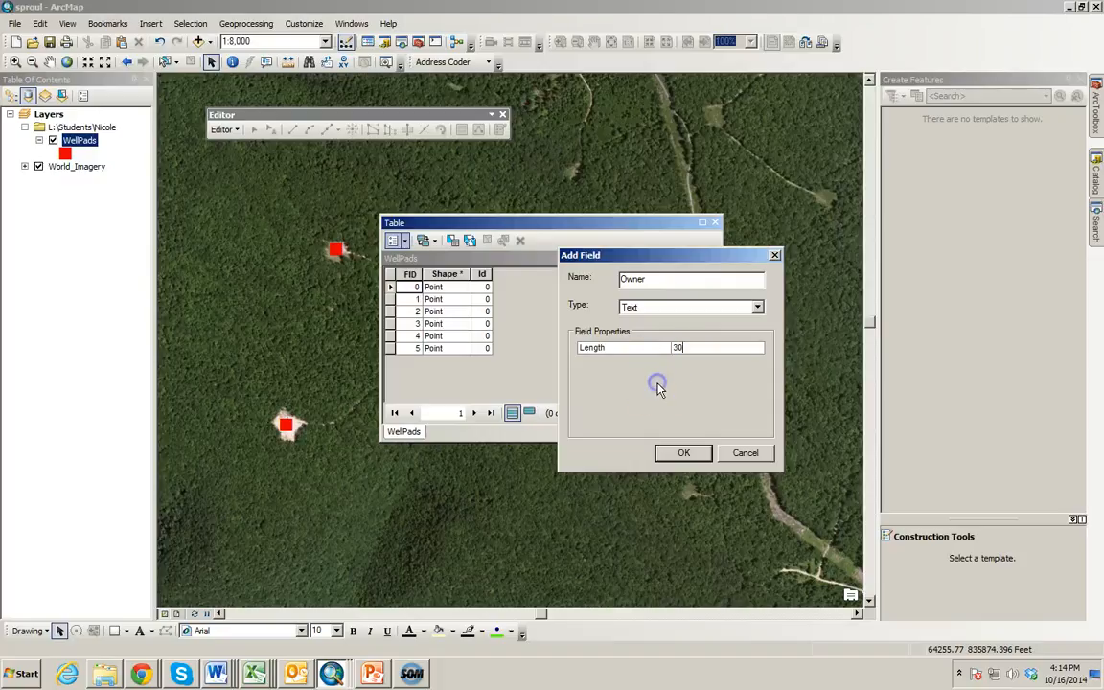
left_click(675, 453)
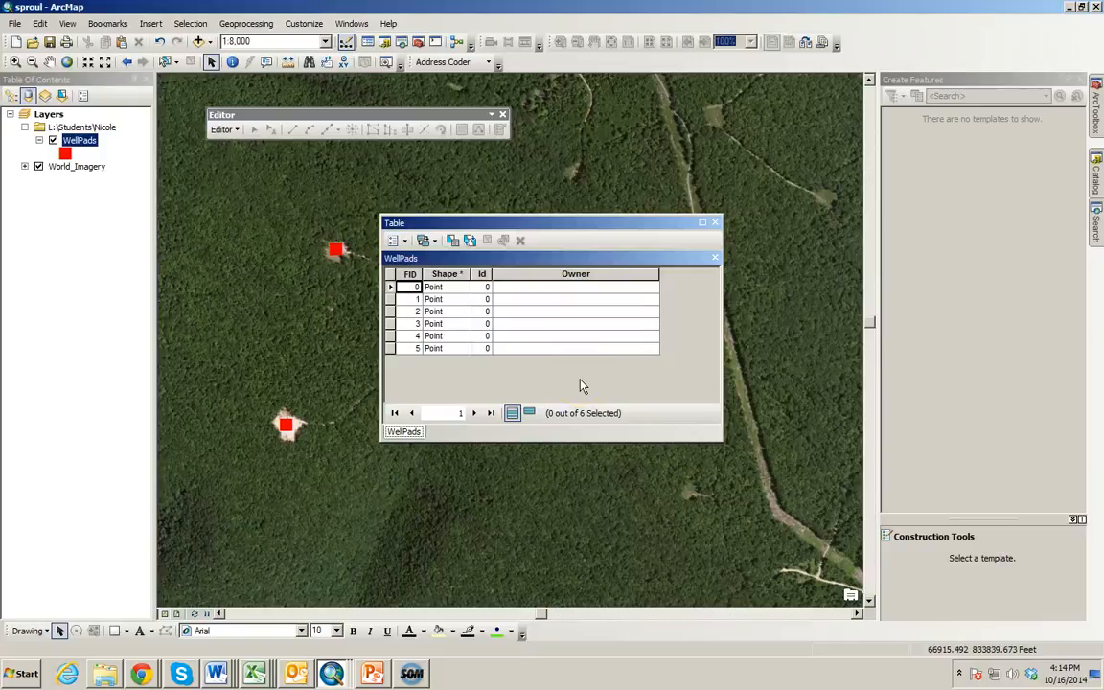
Step: Start an edit session on the WellPads layer, continuing despite the spatial reference mismatch
left_click(537, 287)
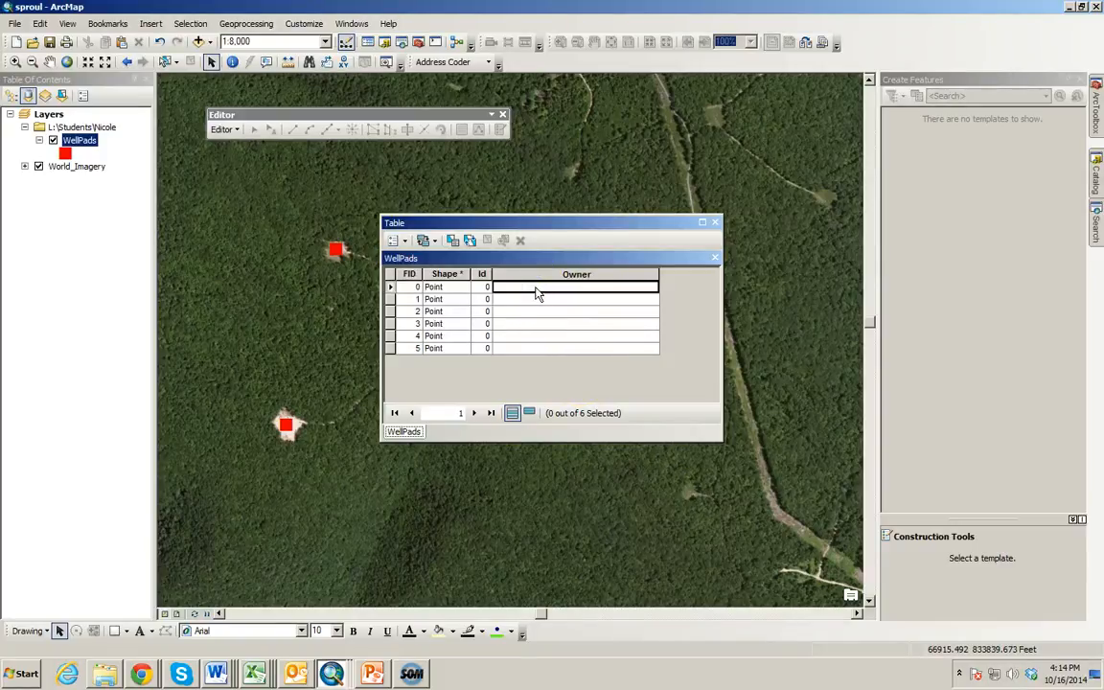
left_click(536, 288)
left_click(224, 130)
left_click(235, 144)
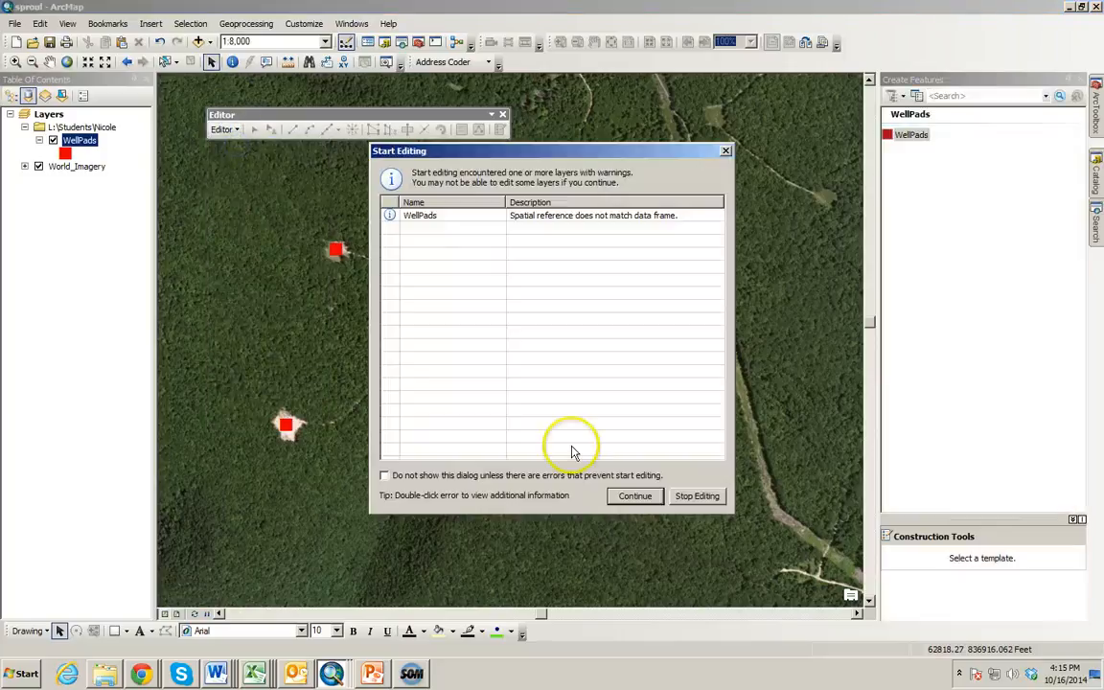
left_click(634, 494)
Step: Highlight the records with FID 0 and FID 5 on the map, and enter Cheseapeake as the Owner of FID 5
left_click(549, 298)
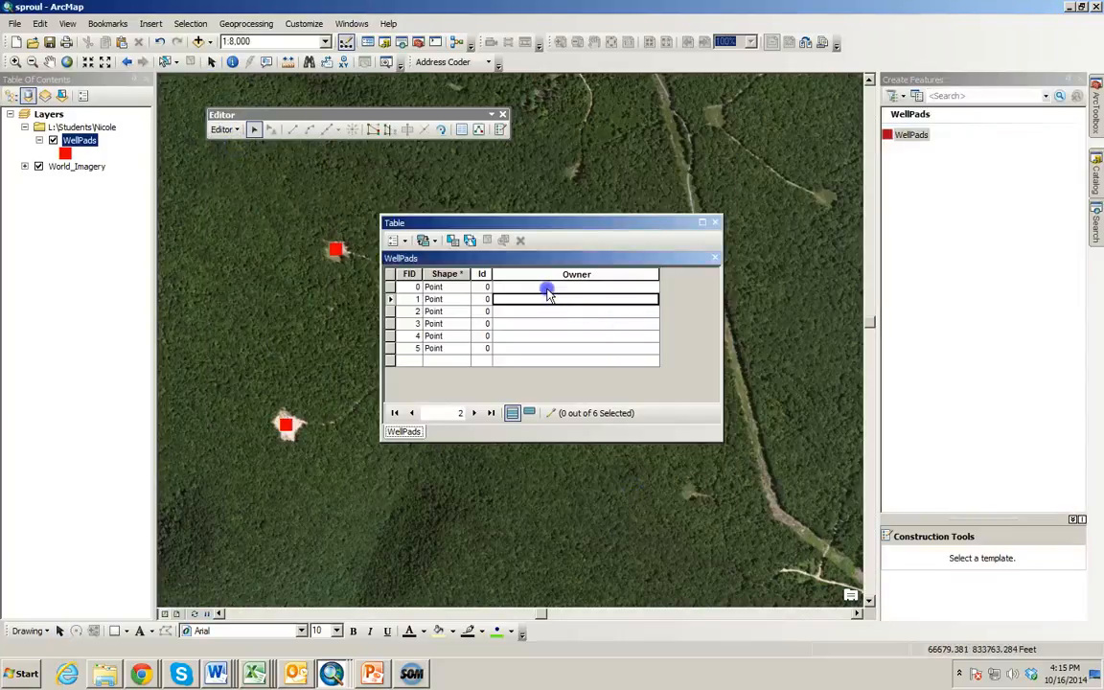
left_click(548, 289)
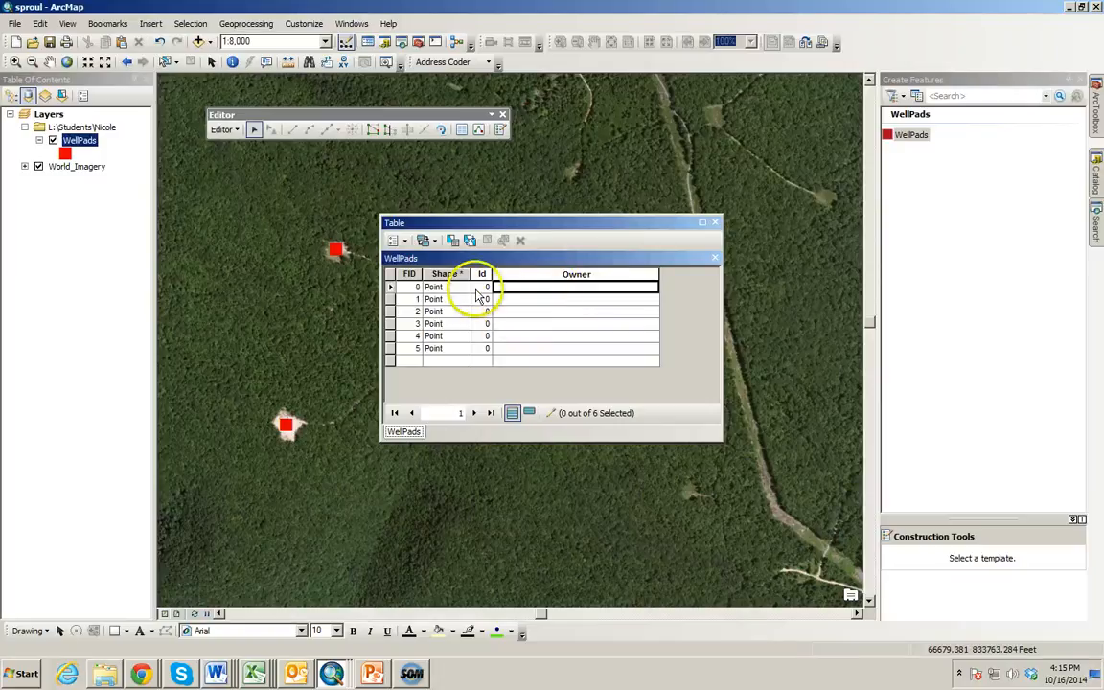
left_click(391, 288)
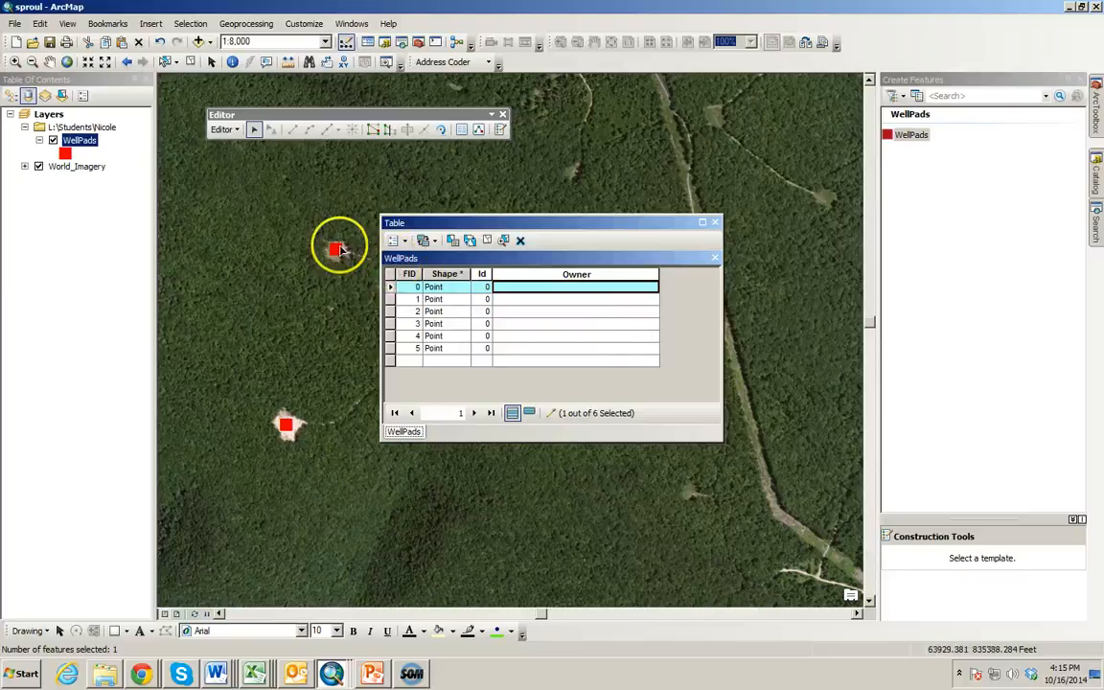
left_click(391, 350)
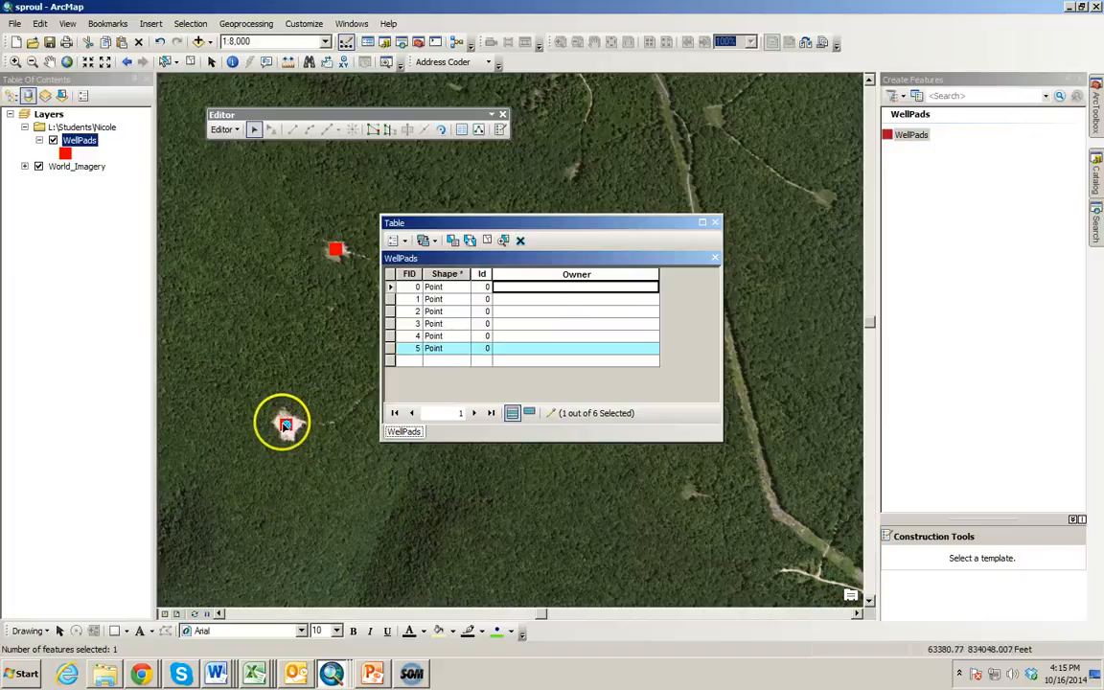
left_click(511, 350)
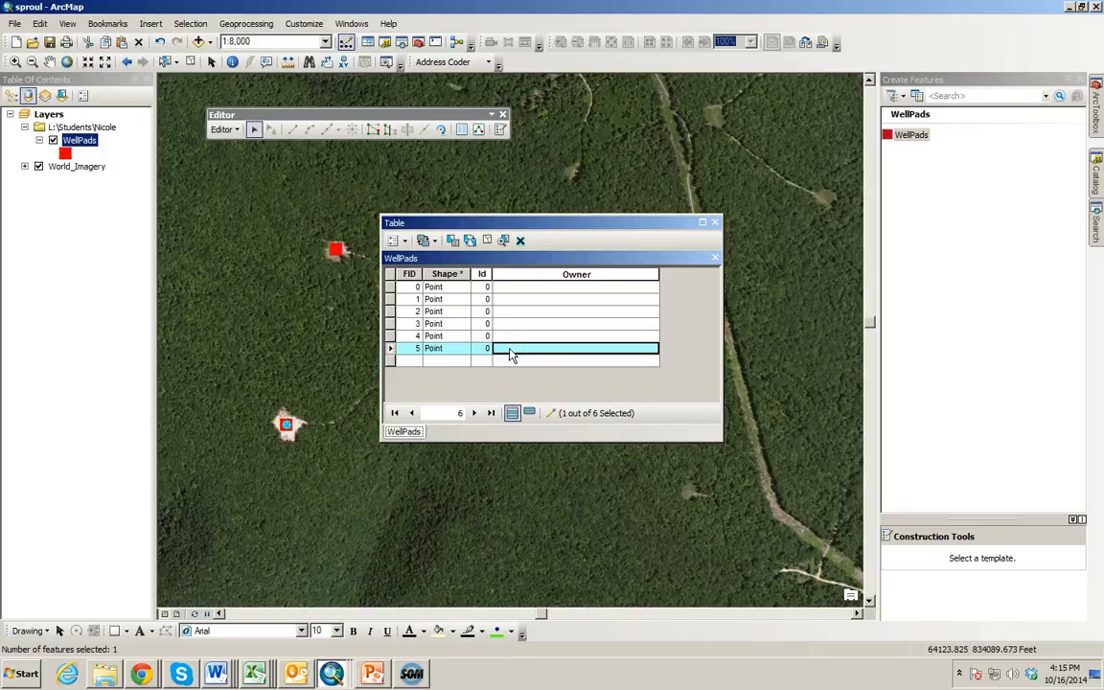
type("Ches")
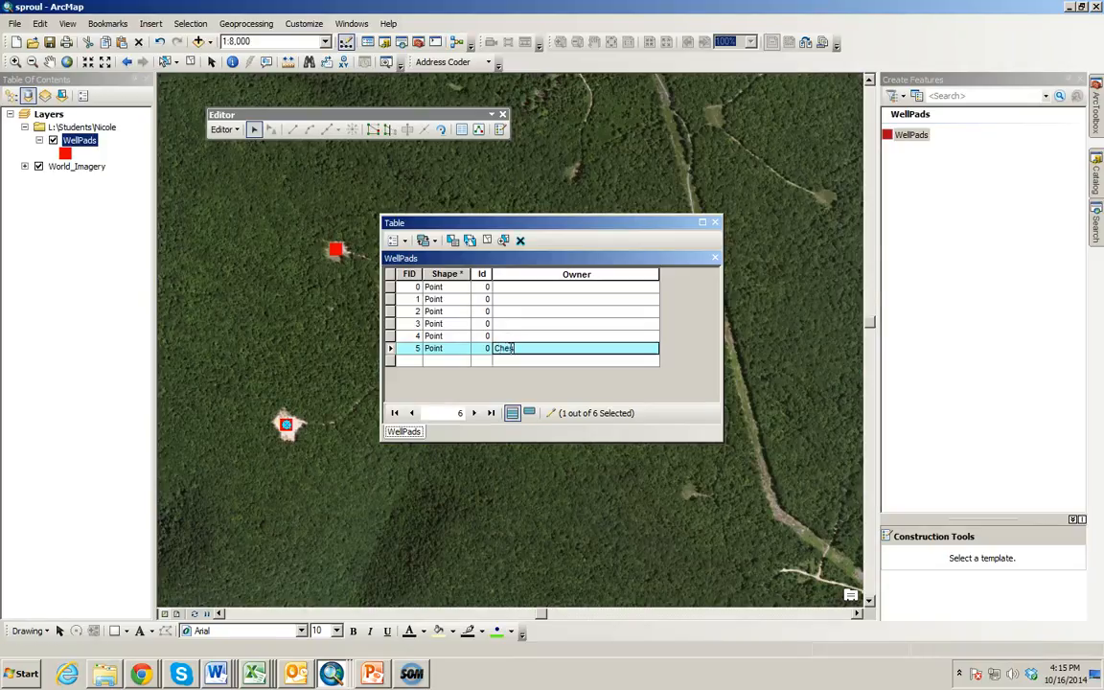
type("apeake")
Step: Enter a person's first name as the Owner of each of the records with FID 4 and FID 3
left_click(514, 335)
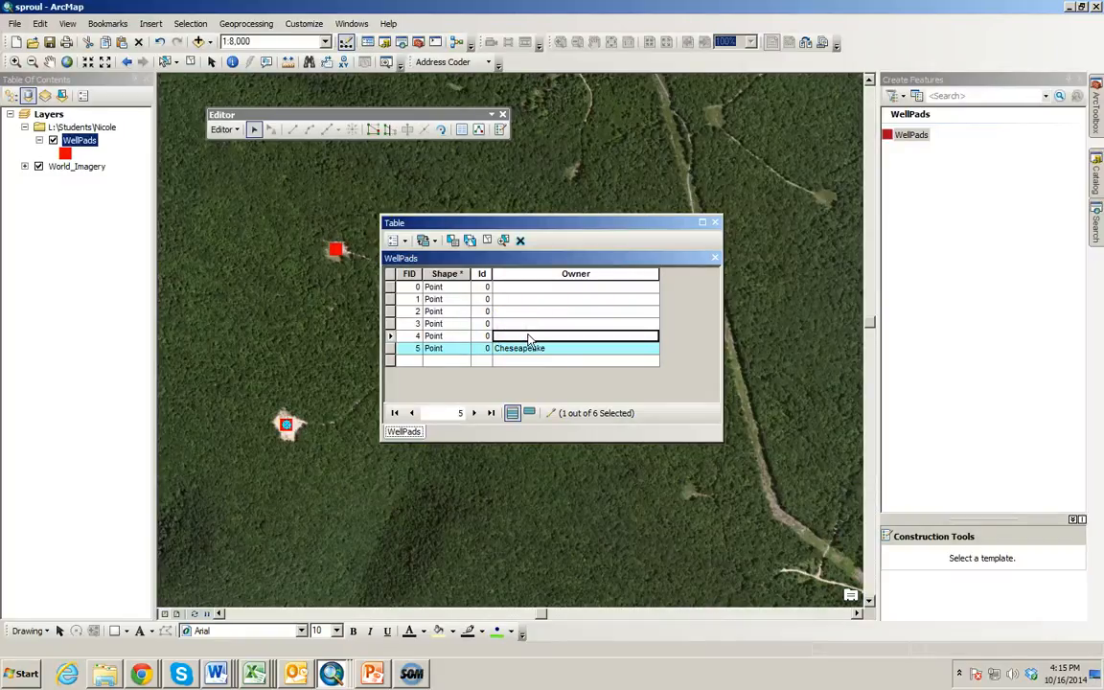
type("Bradley")
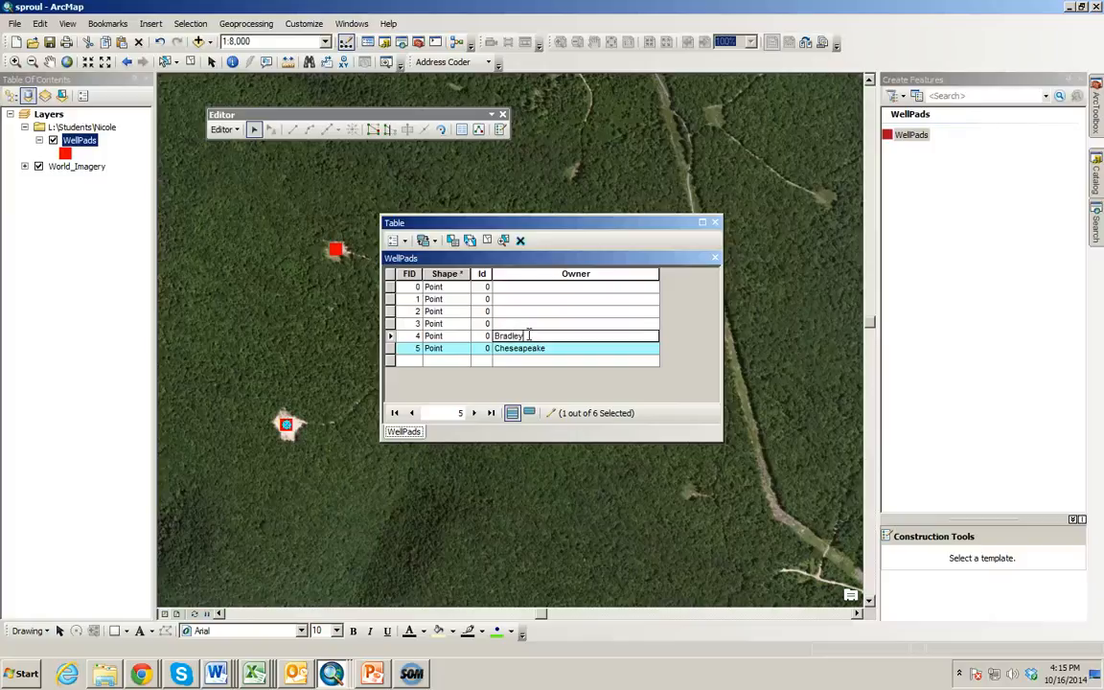
left_click(515, 325)
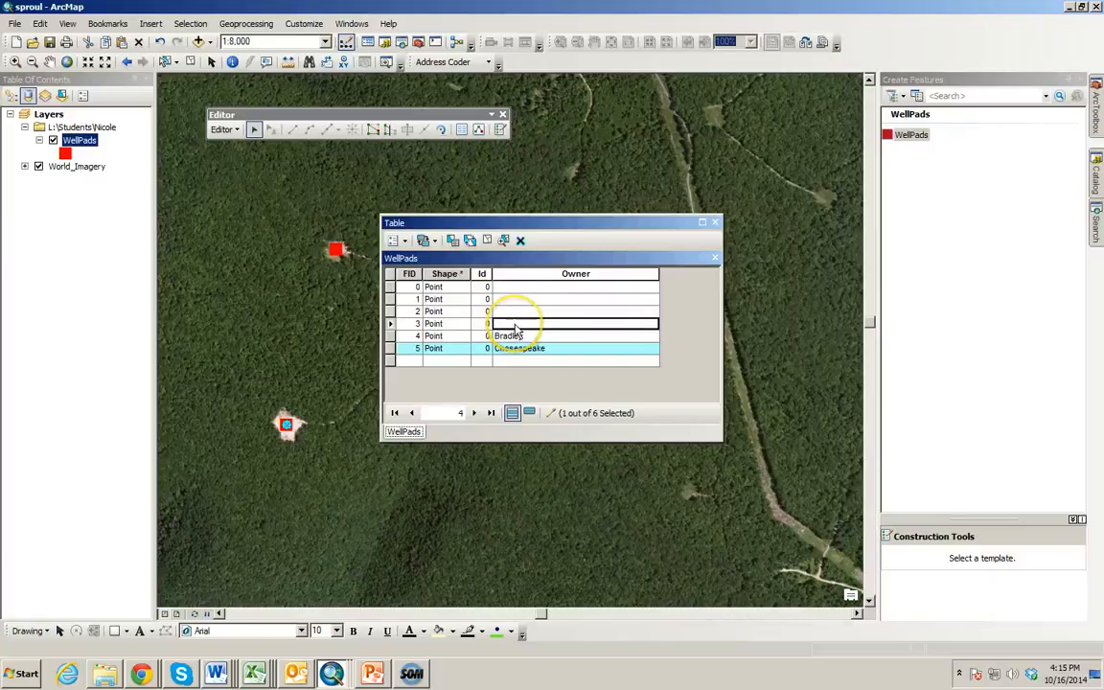
type("Nicole")
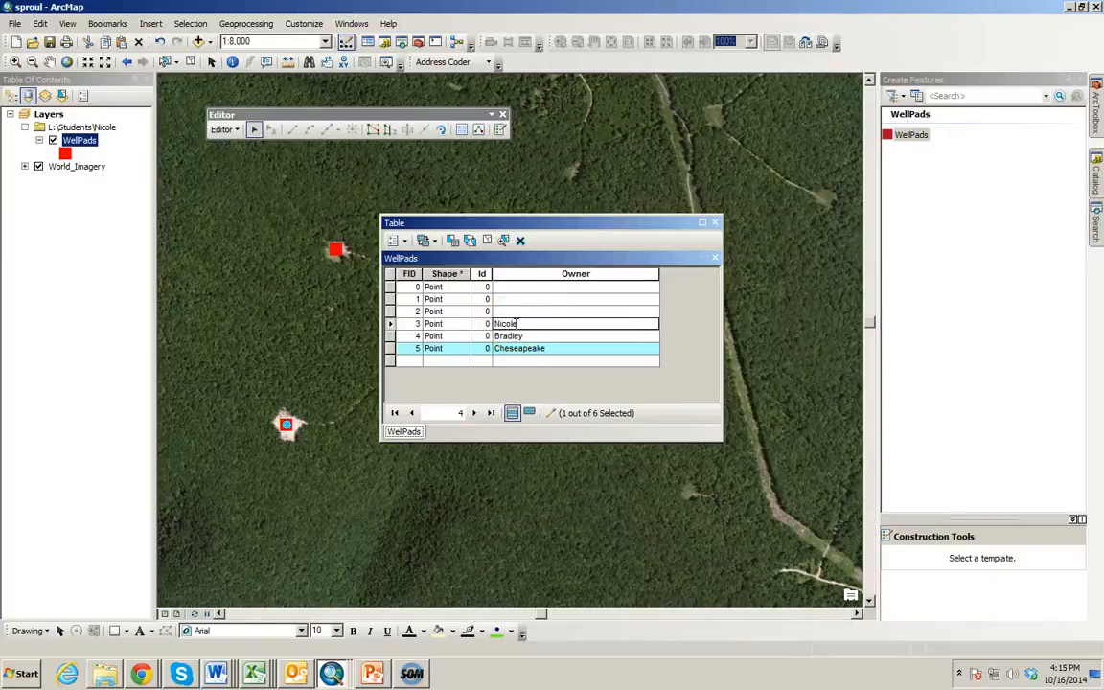
left_click(521, 312)
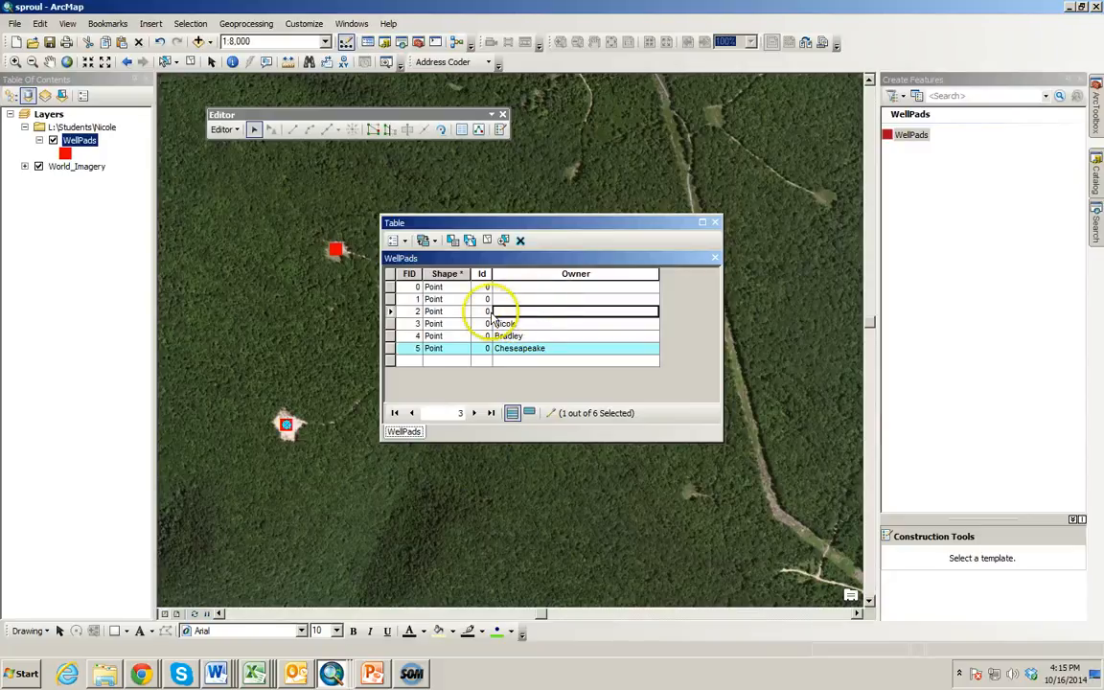
Step: Stop the edit session, saving the Owner edits, and close the WellPads attribute table
left_click(228, 130)
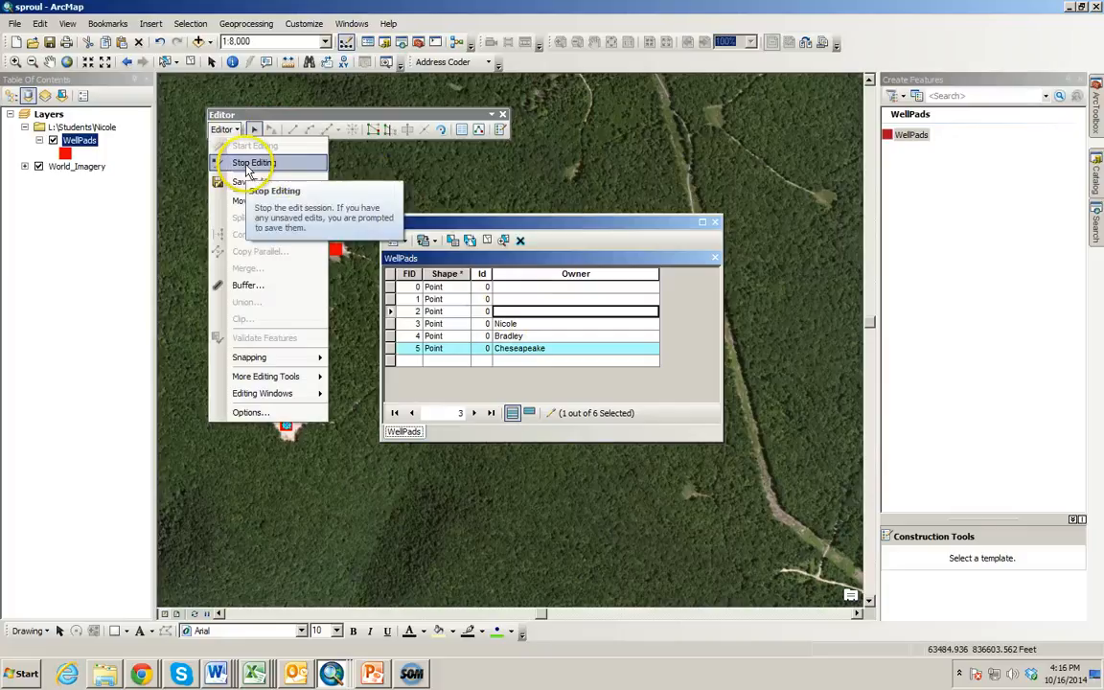
left_click(249, 163)
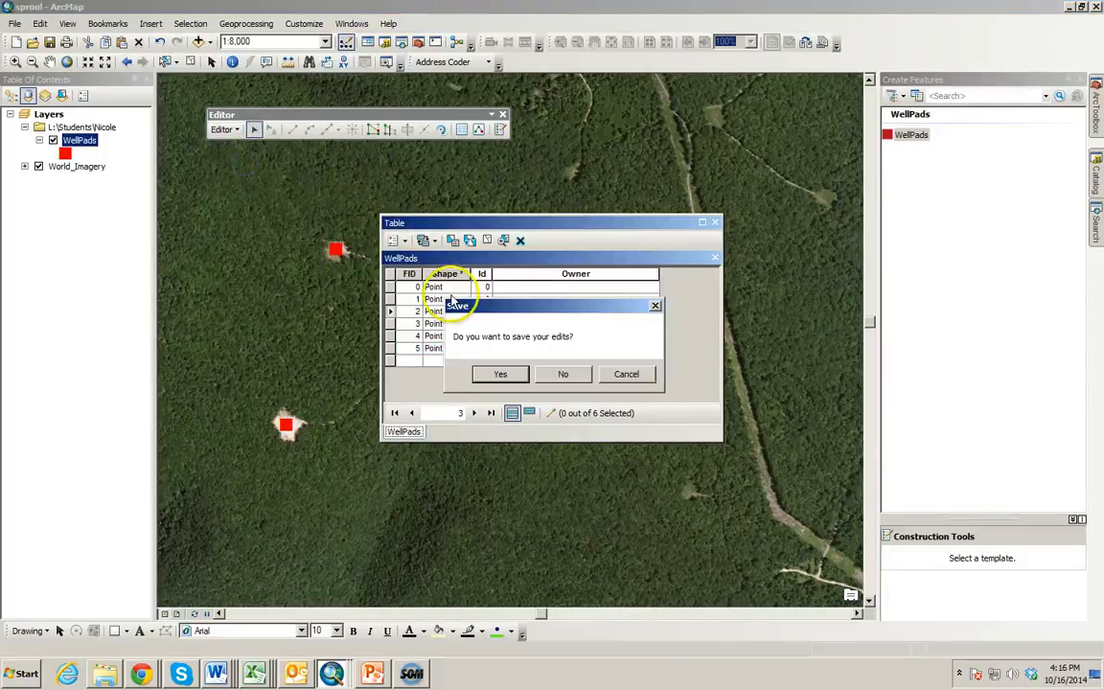
left_click(502, 374)
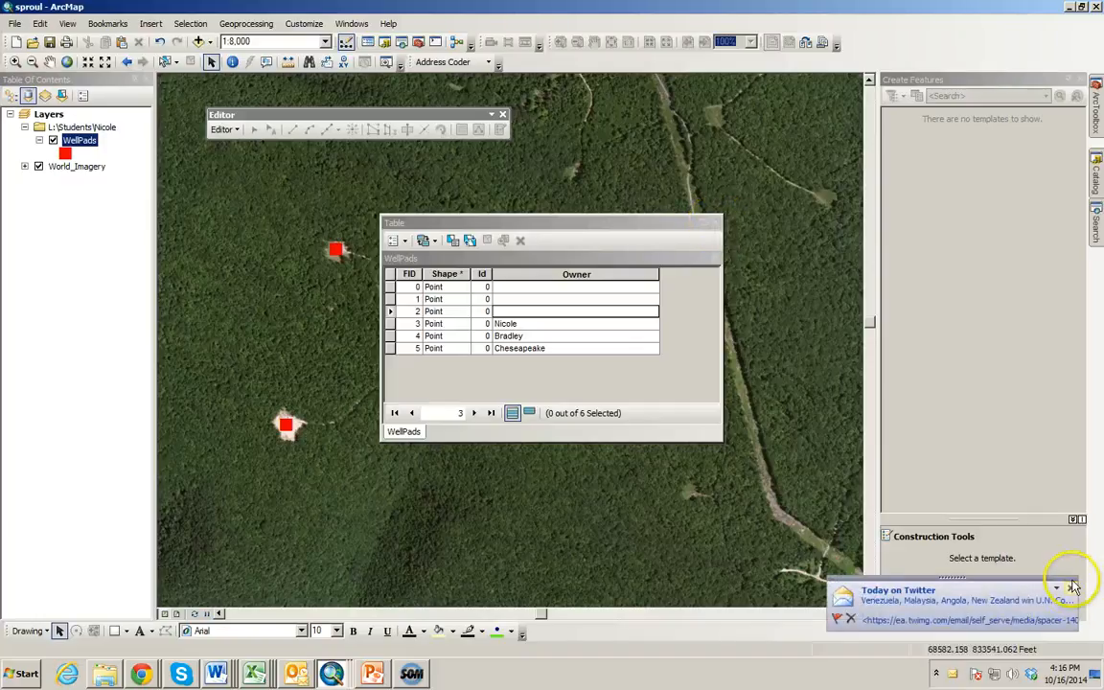
left_click(1074, 587)
left_click(711, 224)
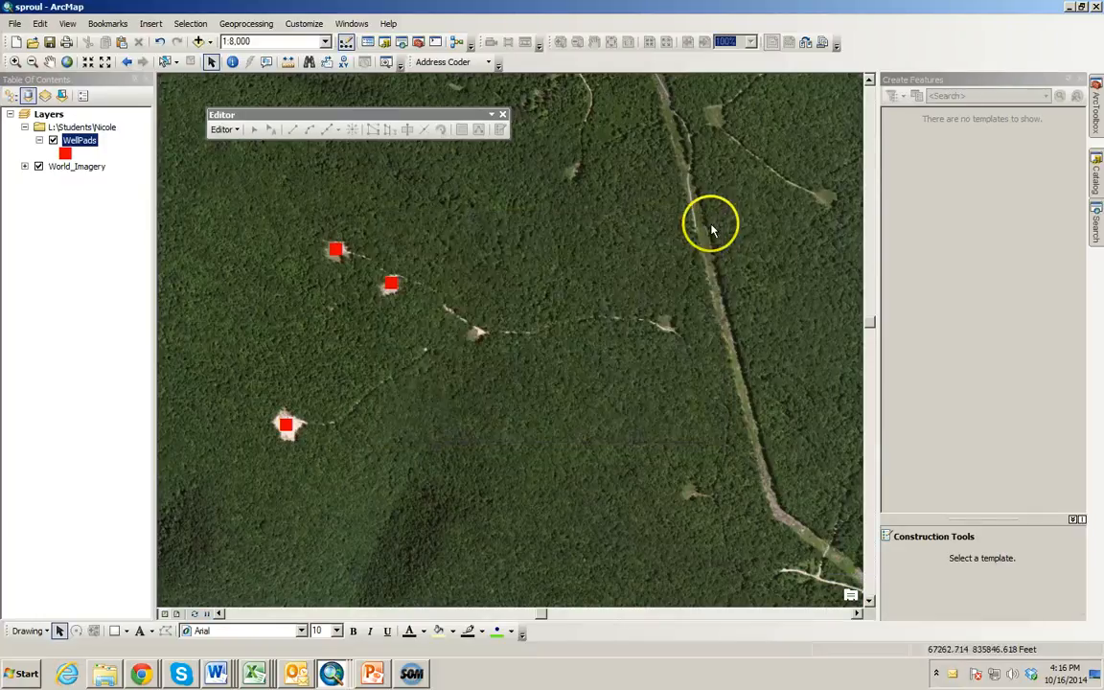
left_click(232, 134)
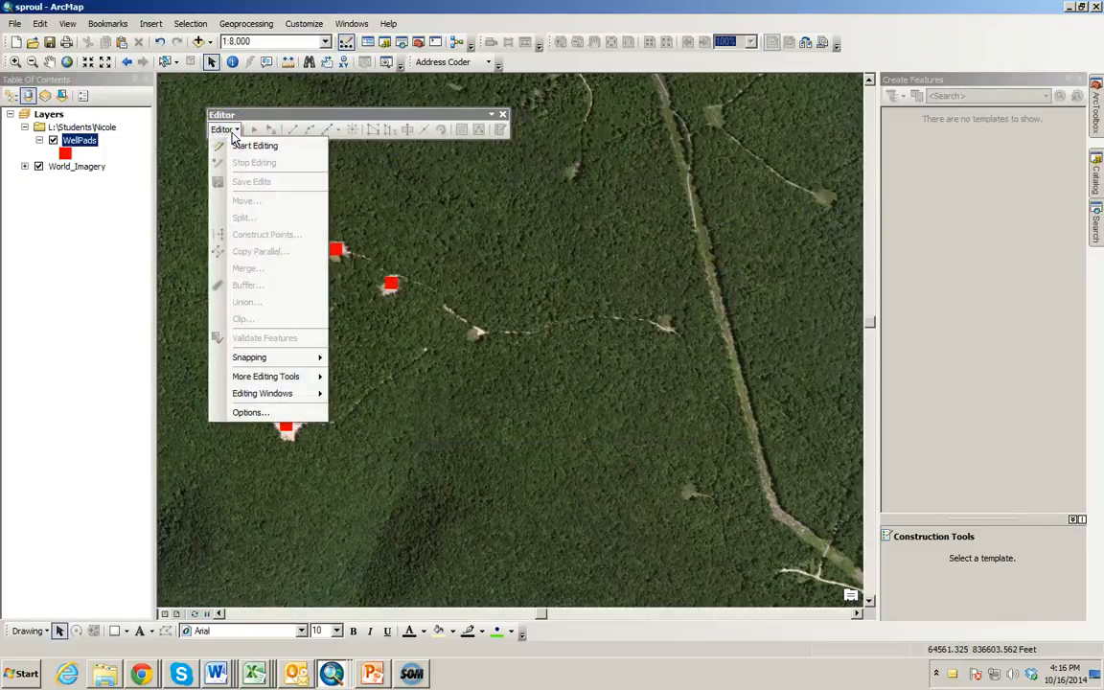
left_click(279, 114)
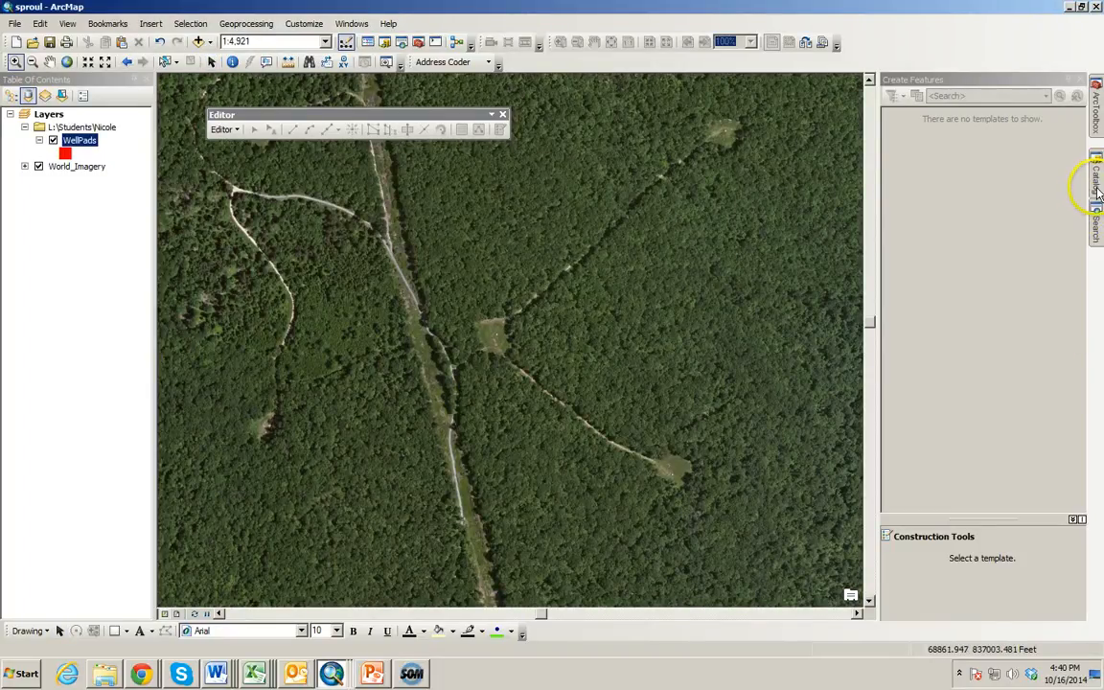
Step: Start a new shapefile in the student's folder, named Roads, with Polyline as its feature type
left_click(1097, 192)
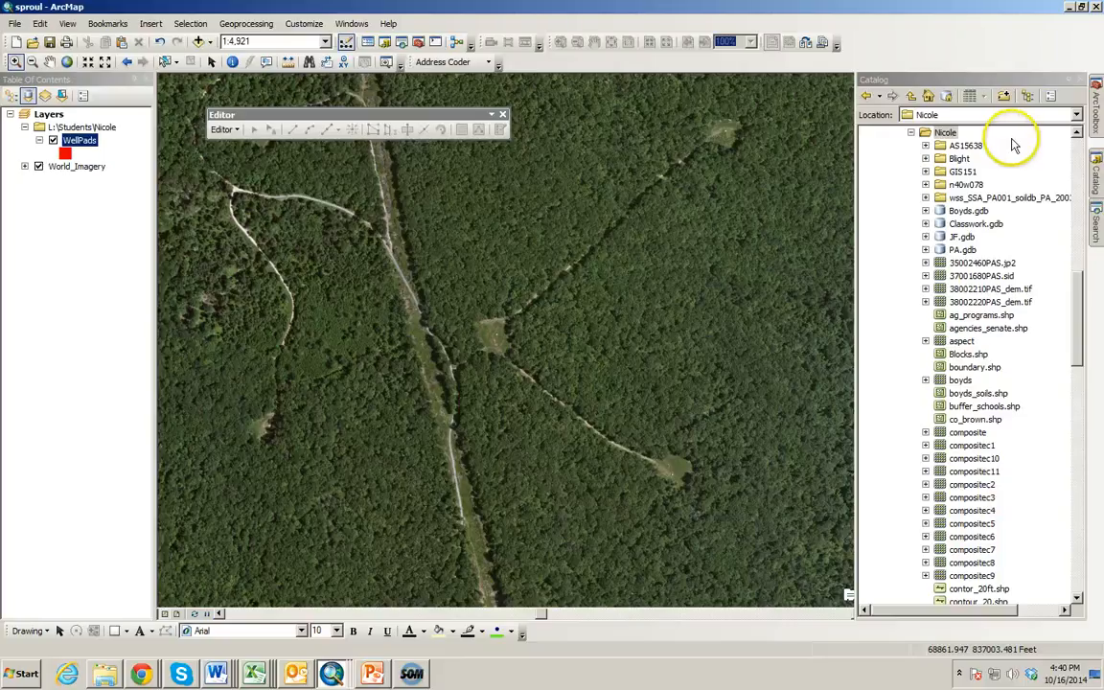
left_click(946, 134)
right_click(950, 137)
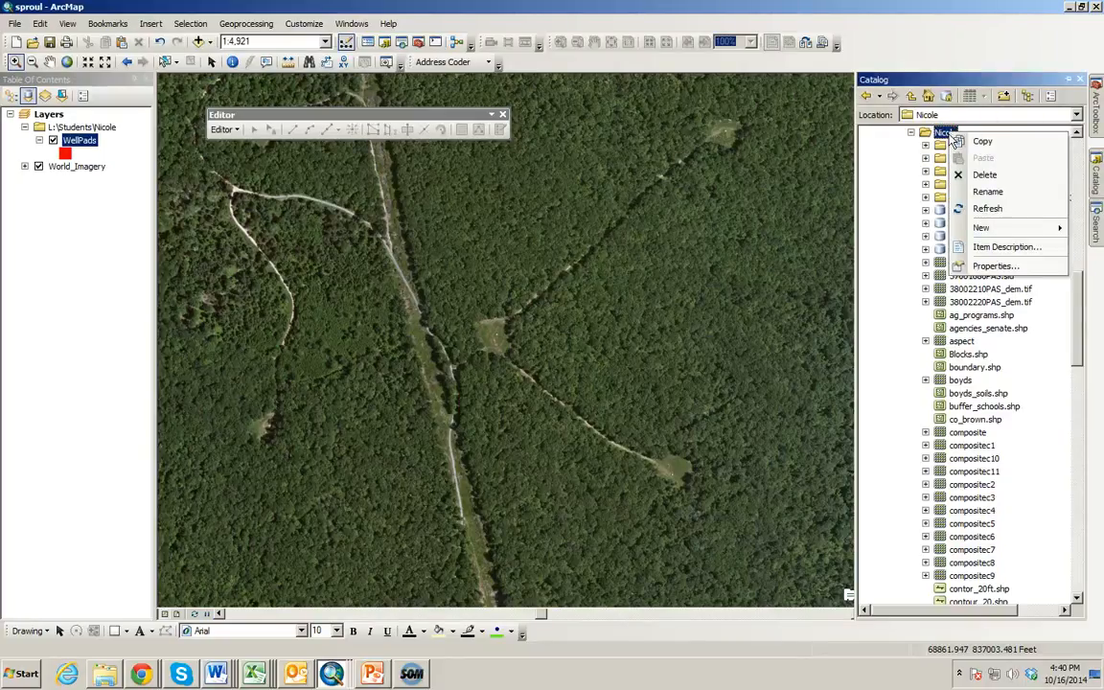
left_click(978, 227)
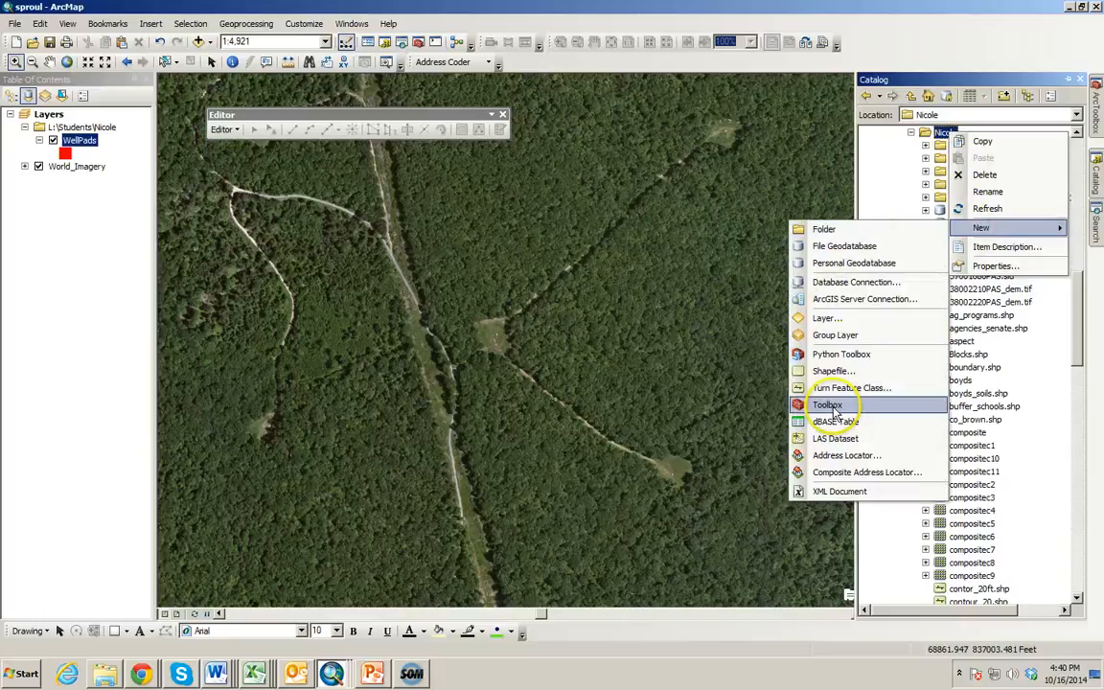
left_click(830, 371)
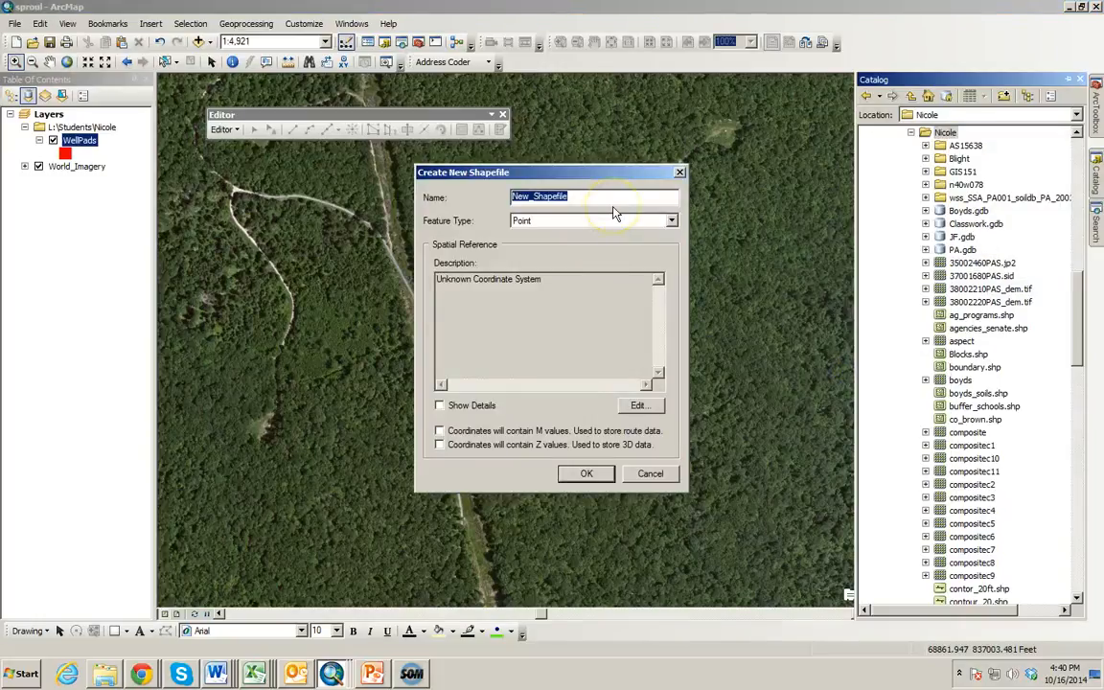
left_click_drag(537, 172, 695, 361)
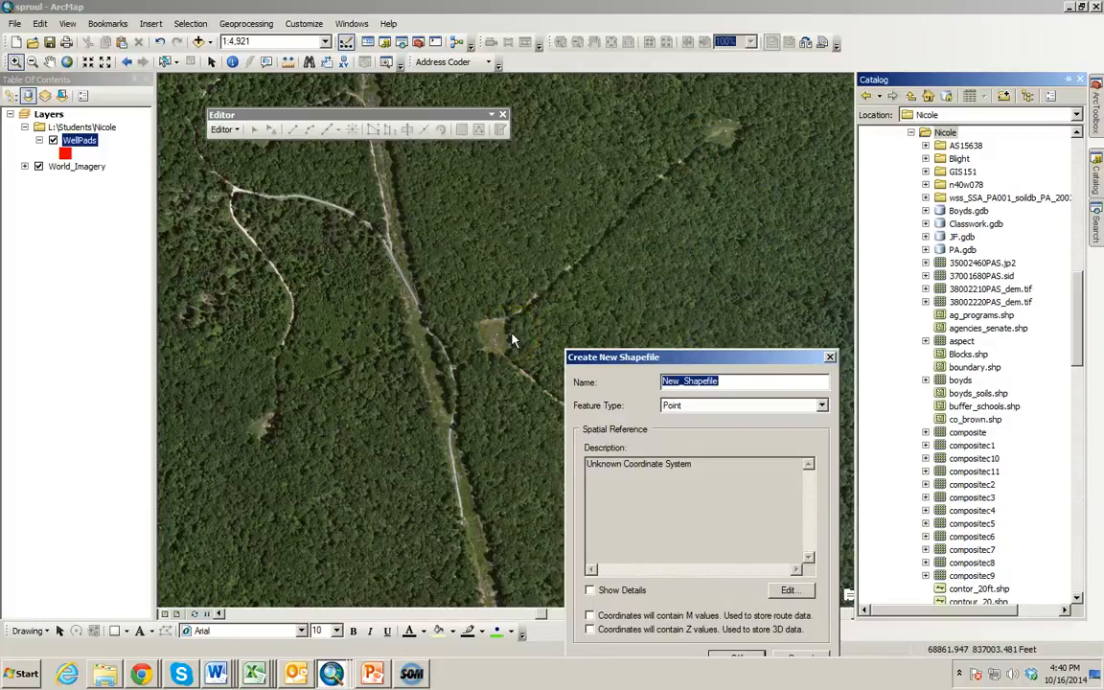
left_click_drag(613, 358, 577, 197)
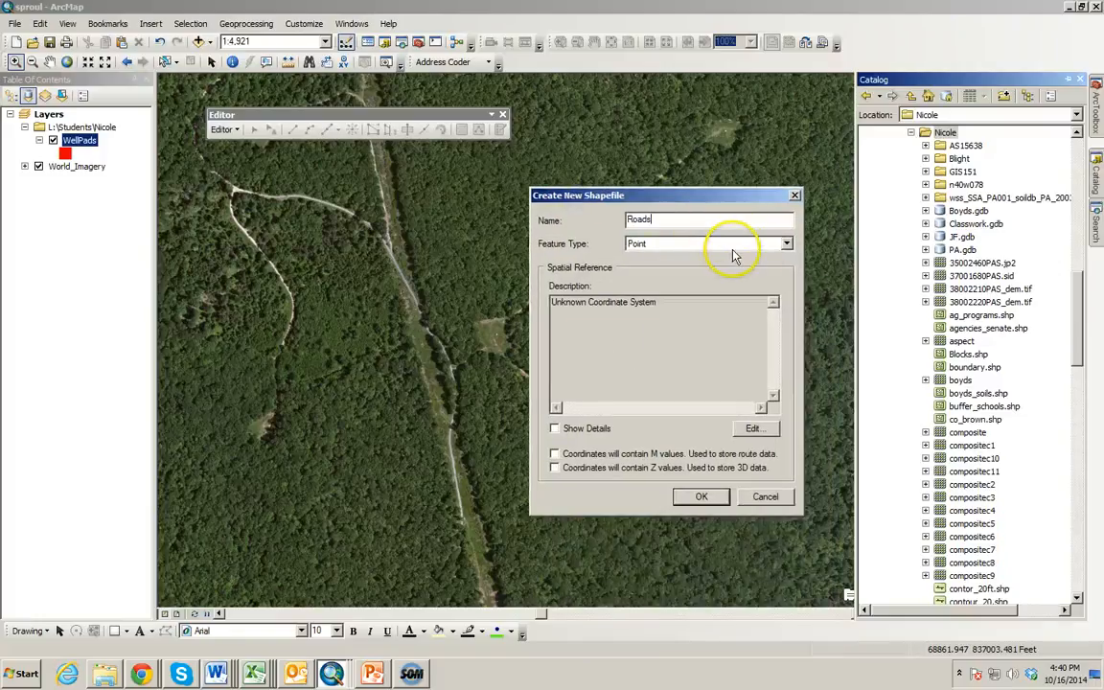
left_click(752, 244)
left_click(714, 271)
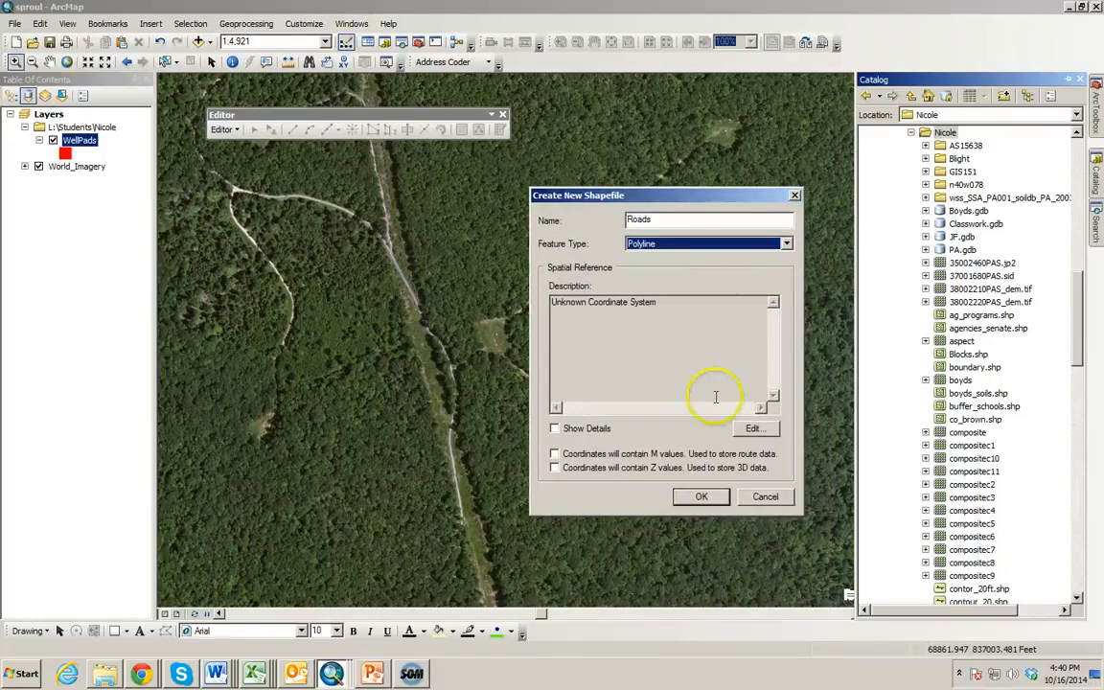
Step: Assign NAD 1983 StatePlane Pennsylvania South FIPS 3702 (US Feet) as the Roads coordinate system and create the shapefile
left_click(753, 429)
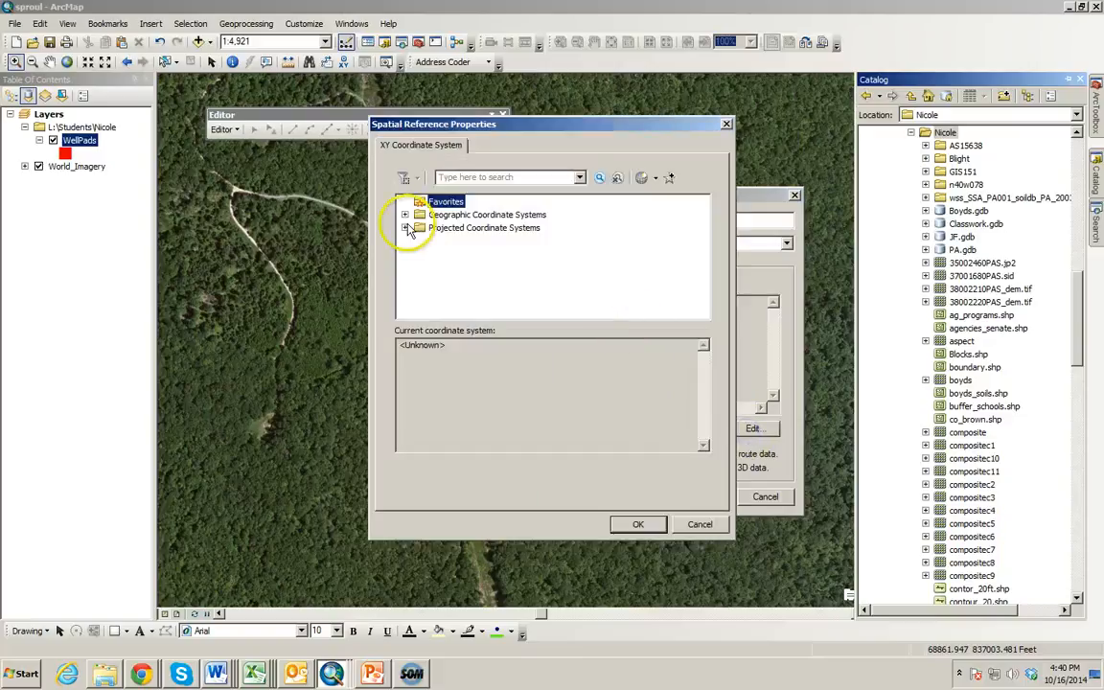
left_click(405, 227)
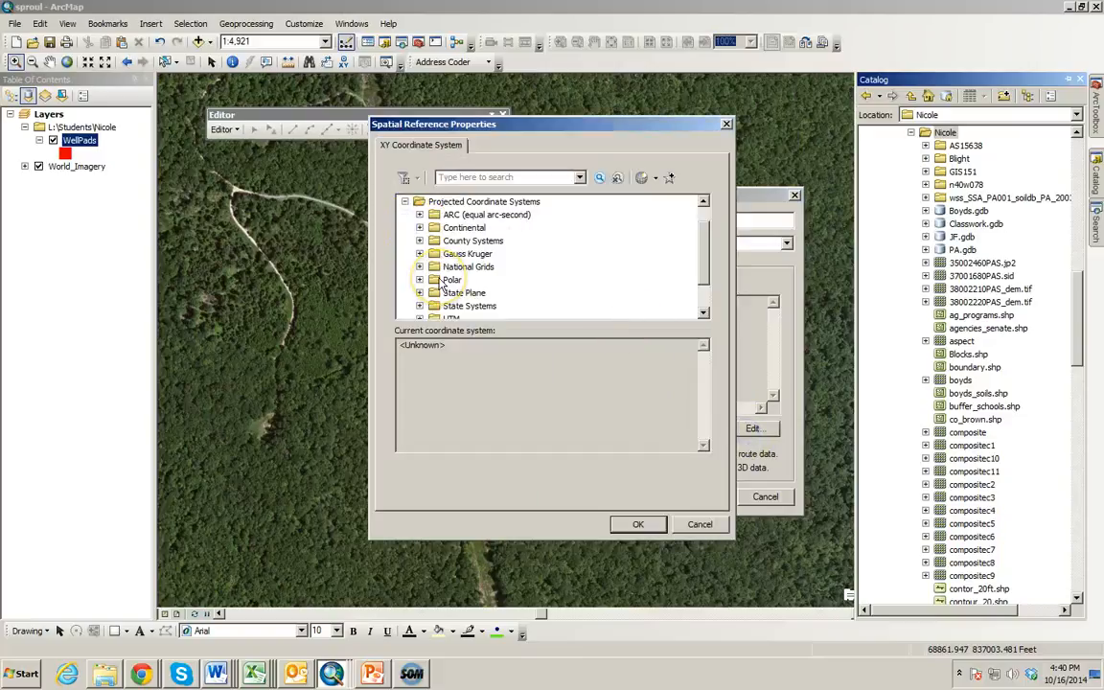
scroll(440, 279, "down", 1)
double_click(433, 267)
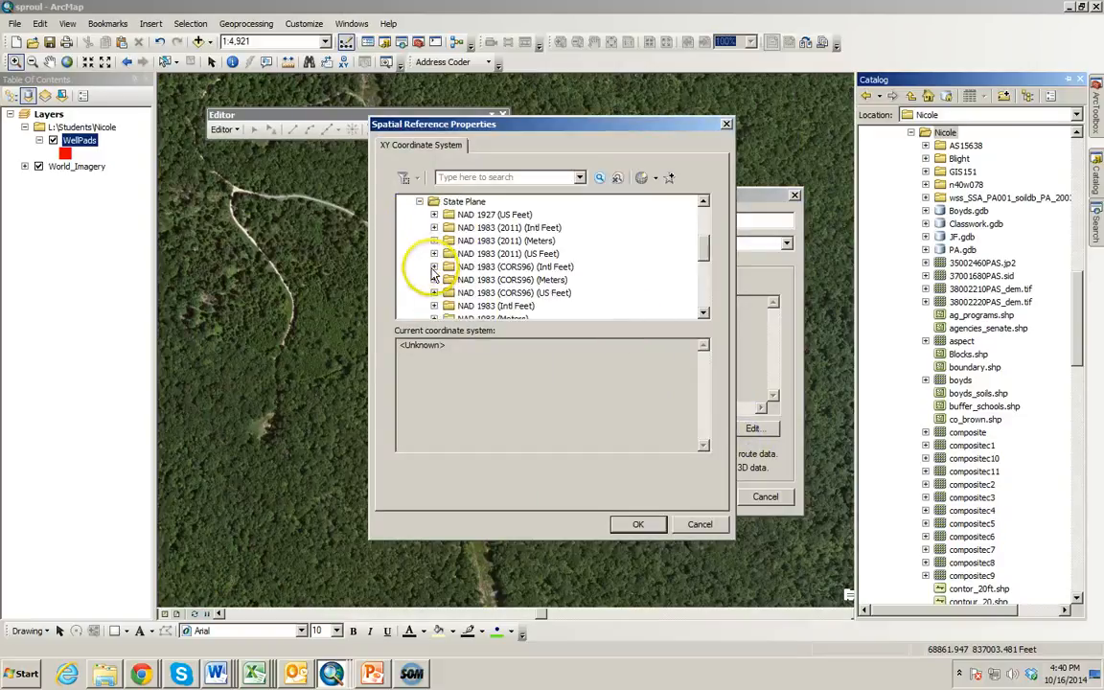
scroll(436, 276, "down", 1)
double_click(436, 279)
scroll(440, 280, "down", 3)
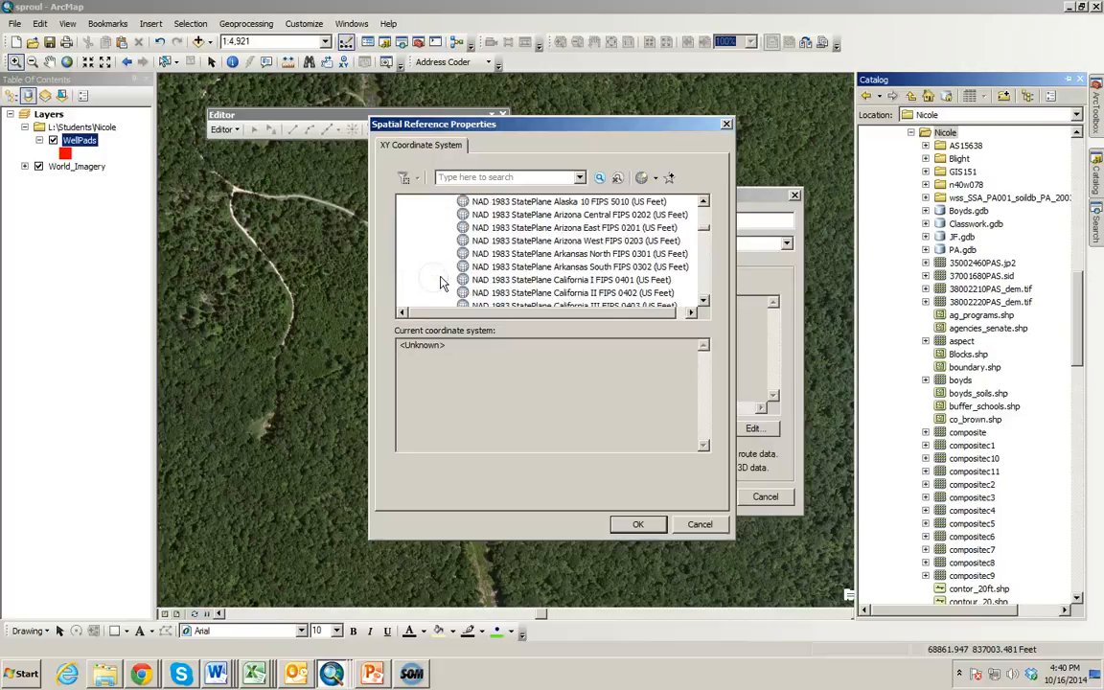
scroll(441, 279, "down", 20)
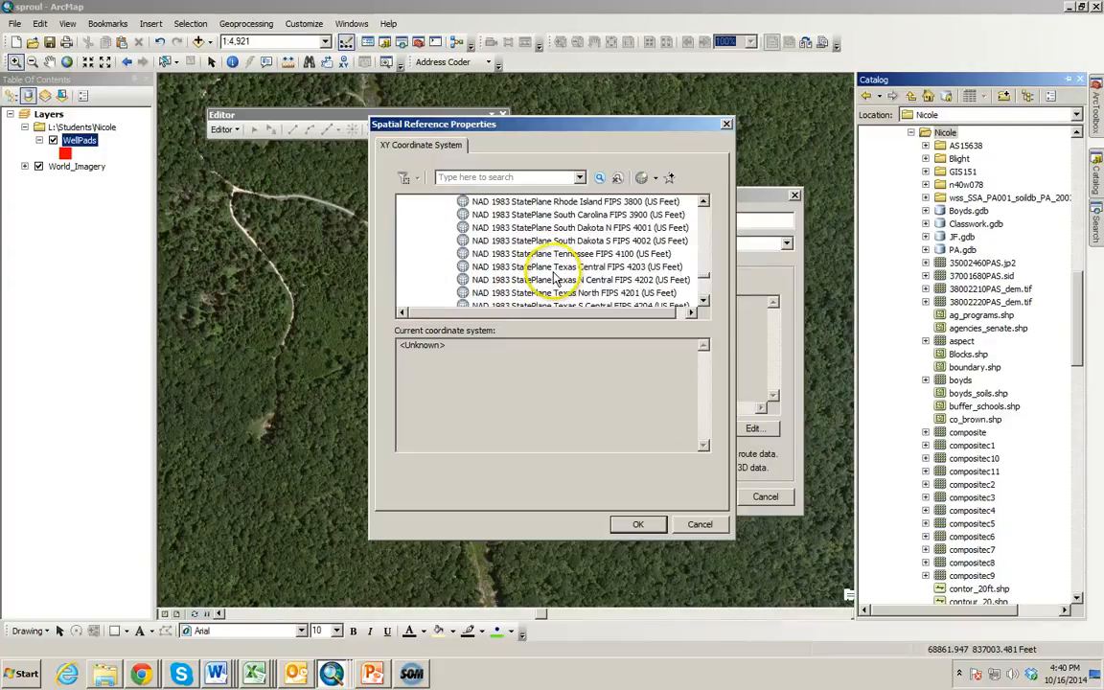
scroll(556, 276, "up", 2)
left_click(565, 253)
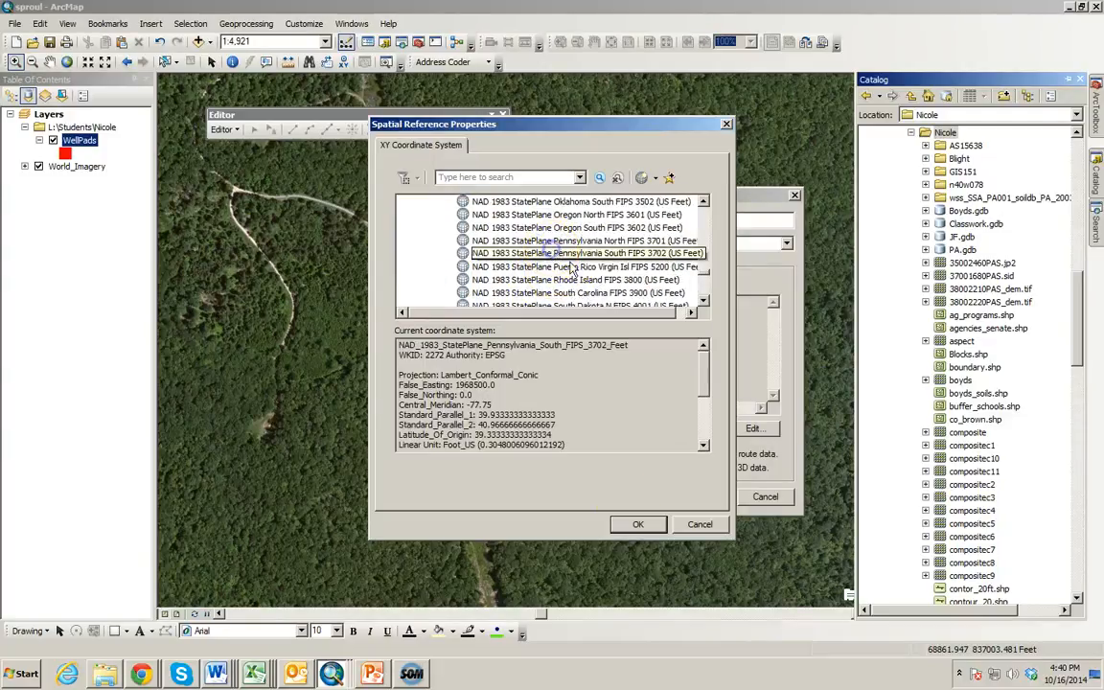
left_click(638, 524)
left_click(703, 498)
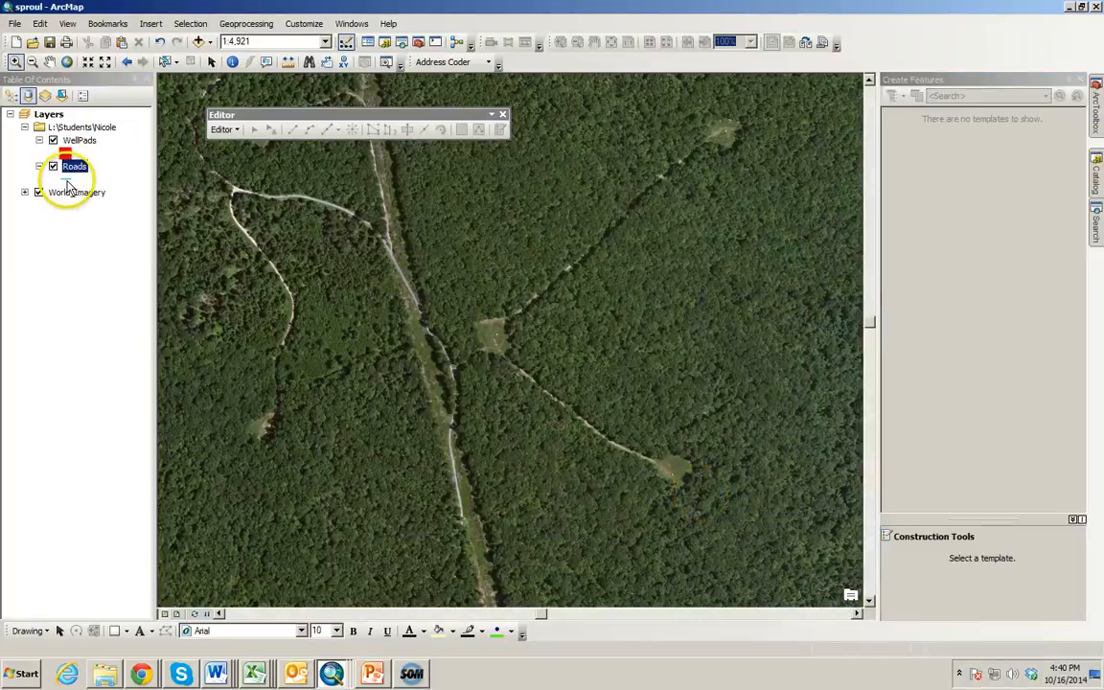
Step: Symbolize the Roads layer with the Highway Ramp line style
left_click(67, 182)
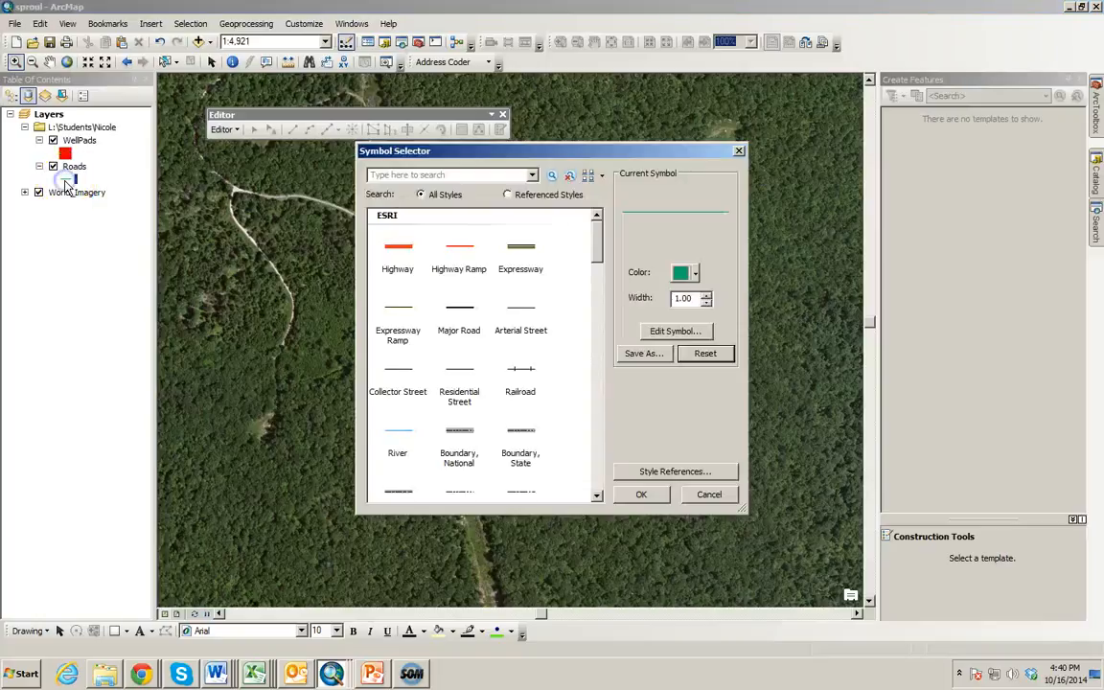
left_click(461, 247)
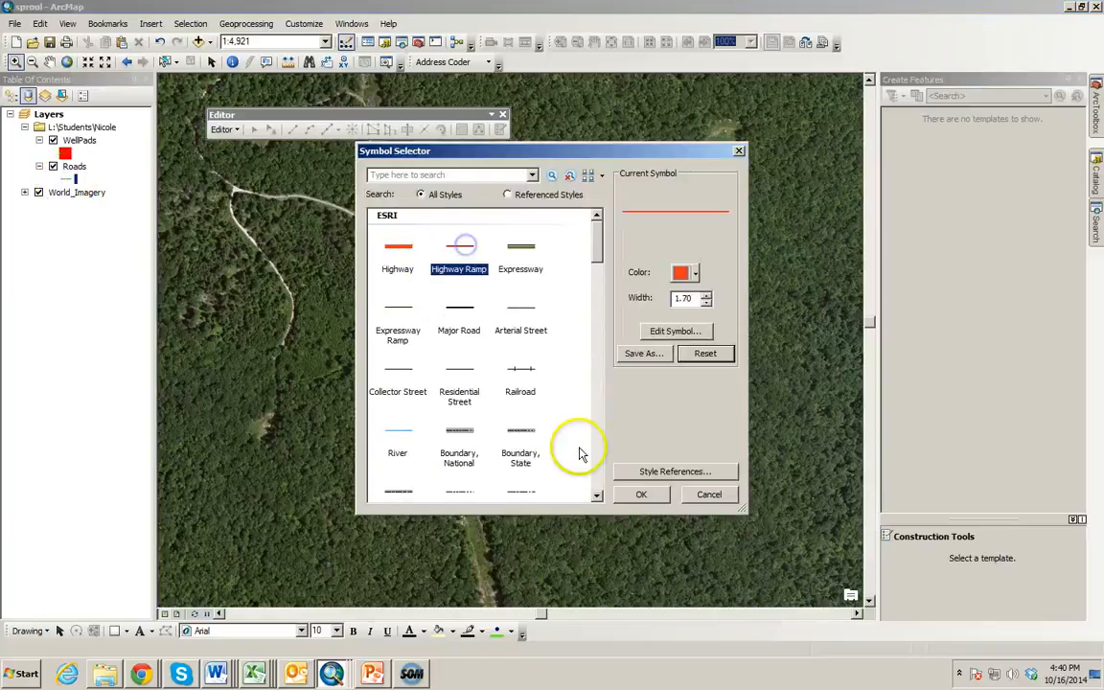
left_click(639, 495)
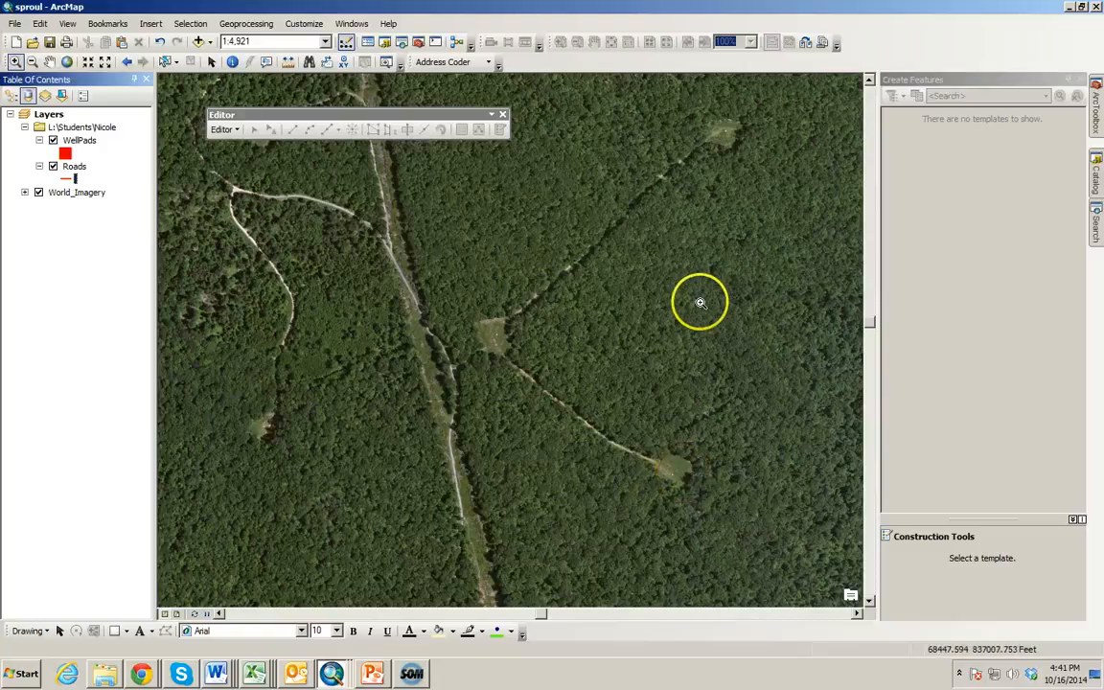
Step: Display the Snapping toolbar with point, end, vertex and edge snapping enabled, and dock the Editor toolbar beside the Address Coder toolbar
left_click(230, 132)
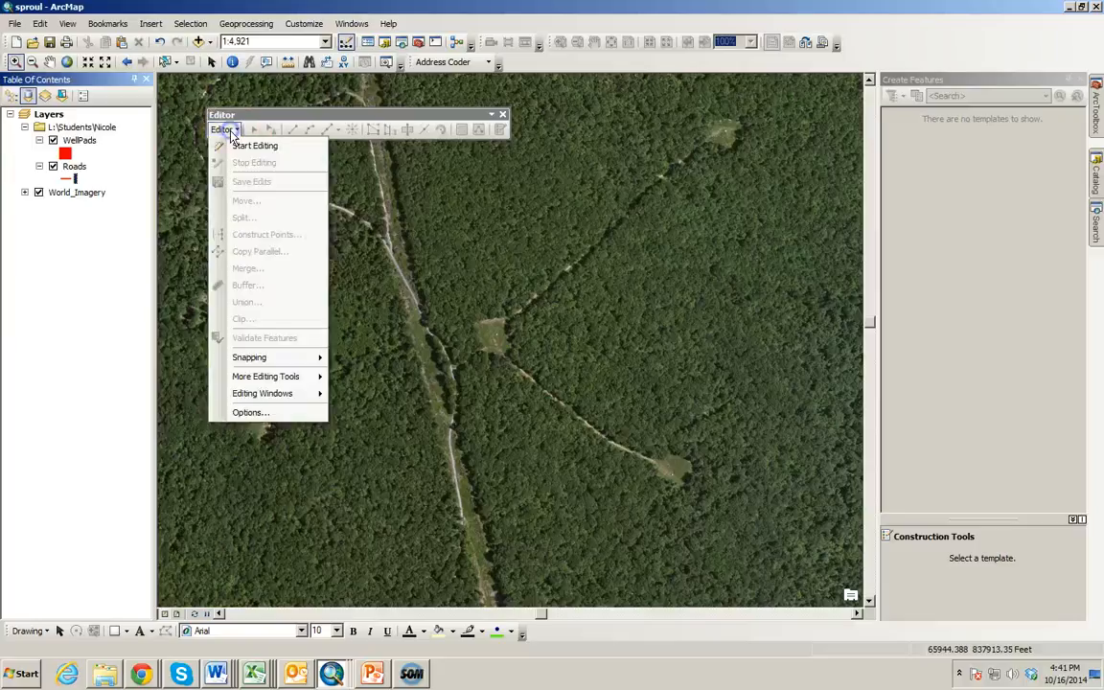
mouse_move(247, 357)
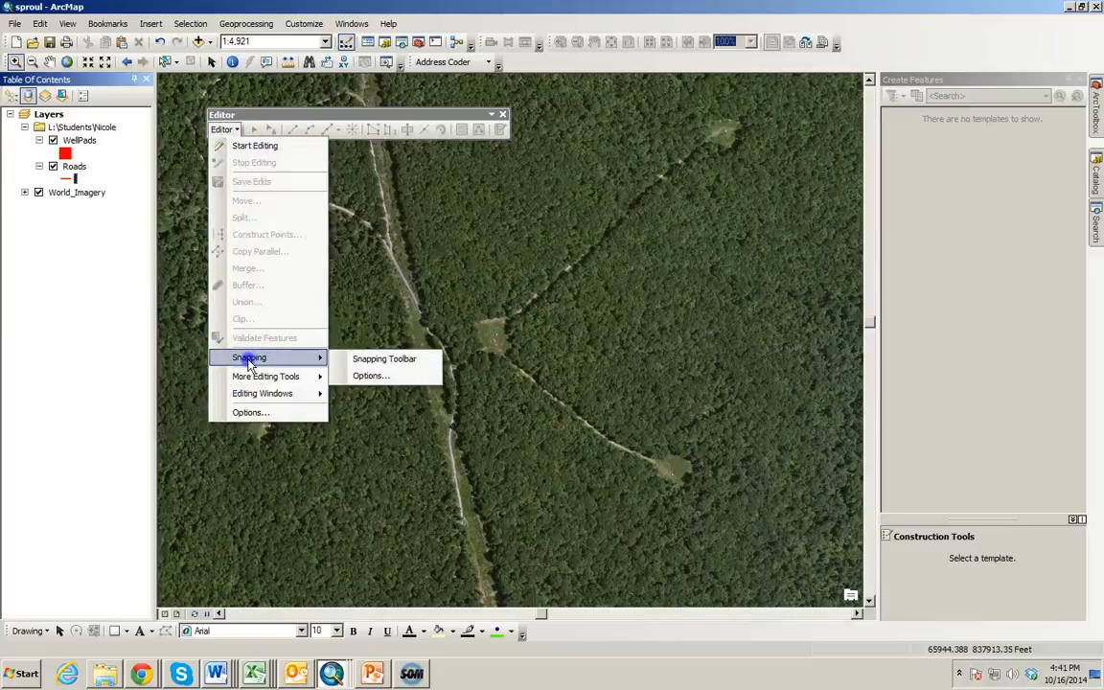
left_click(355, 361)
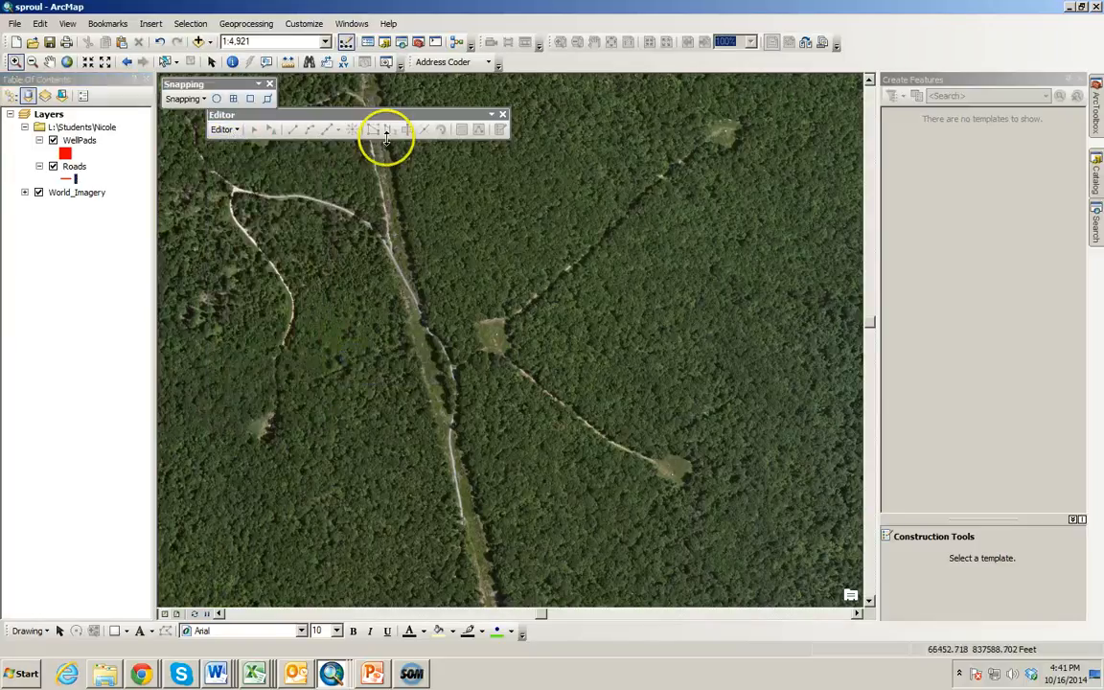
left_click_drag(467, 114, 699, 76)
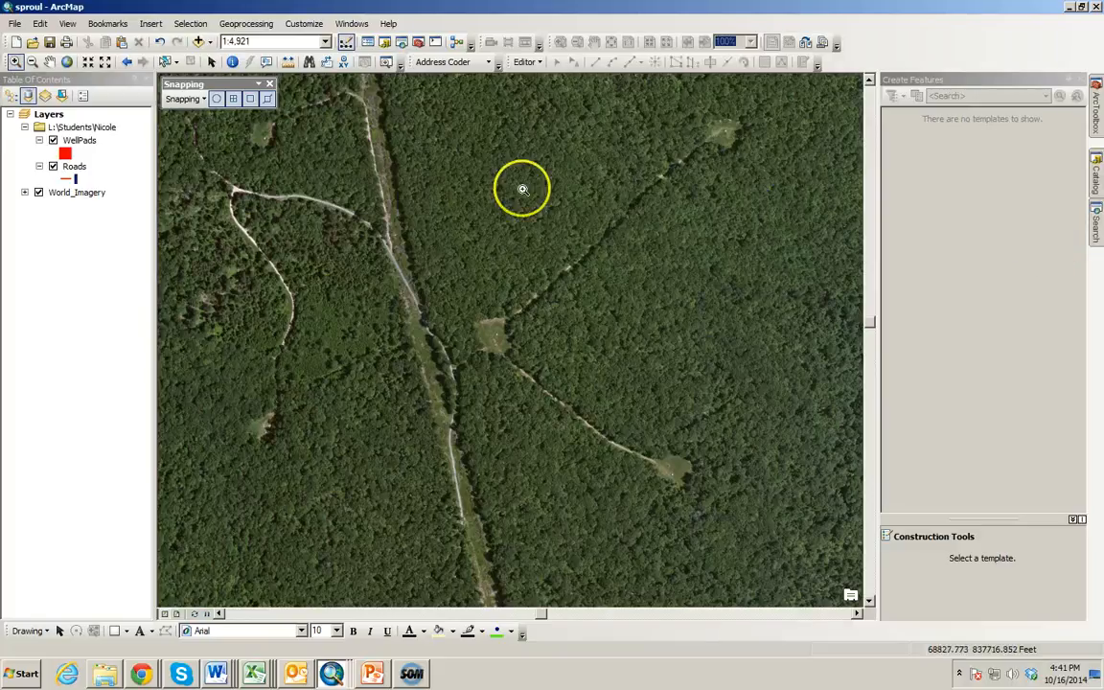
Step: Start an edit session with the Roads layer selected, continuing despite the spatial reference mismatch
left_click(73, 165)
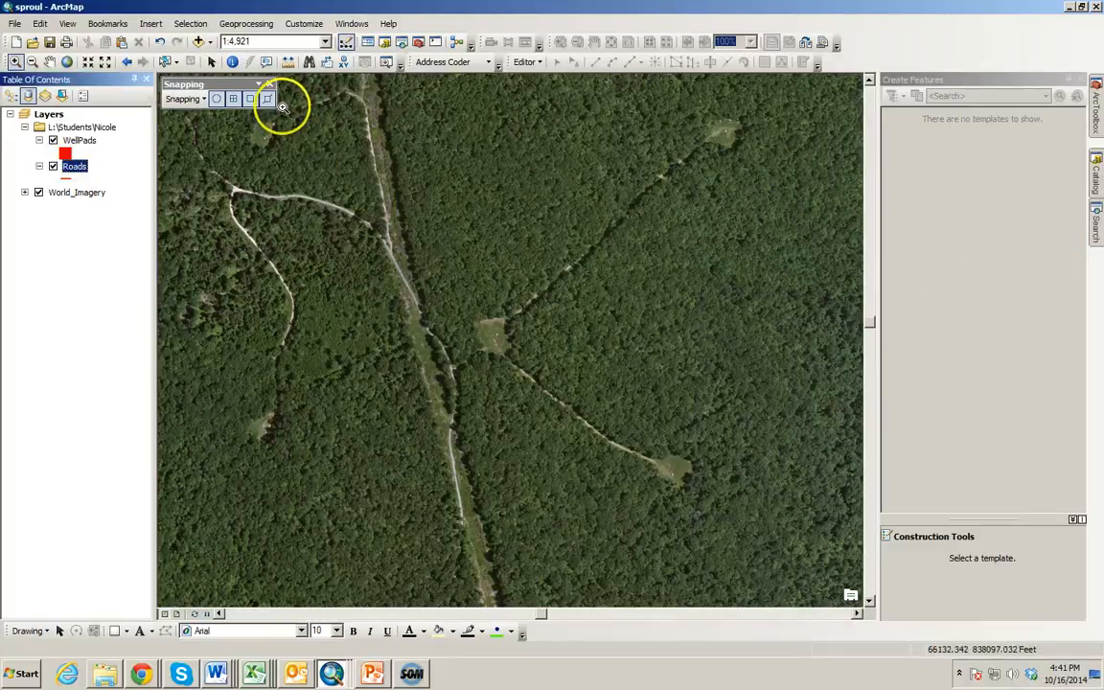
left_click(526, 62)
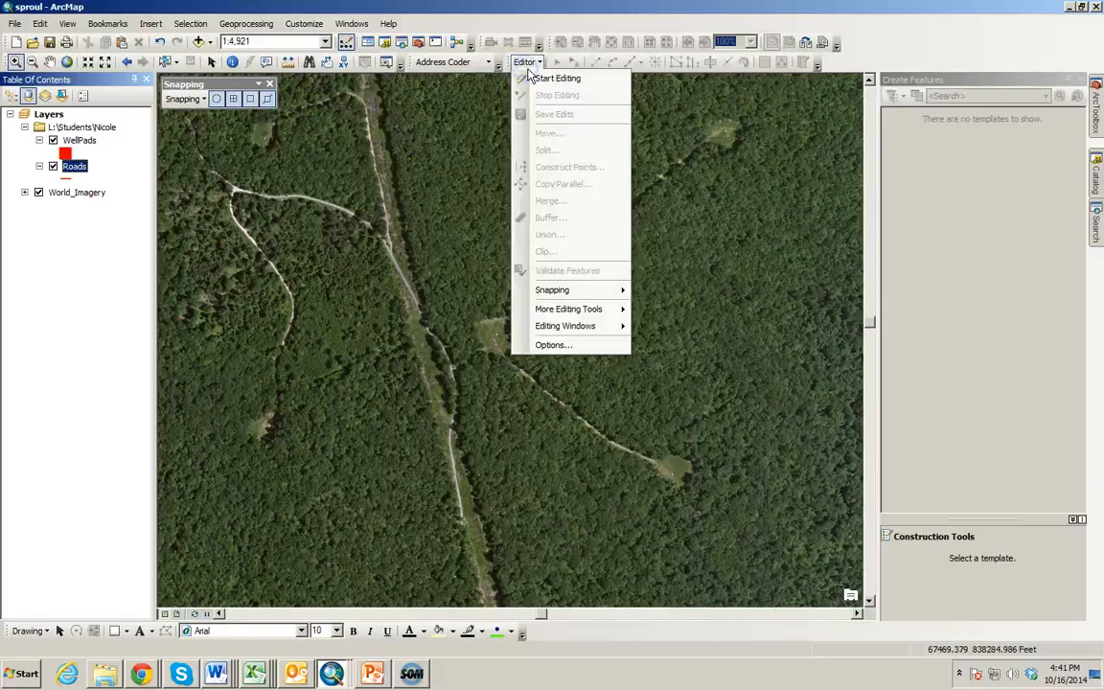
left_click(536, 80)
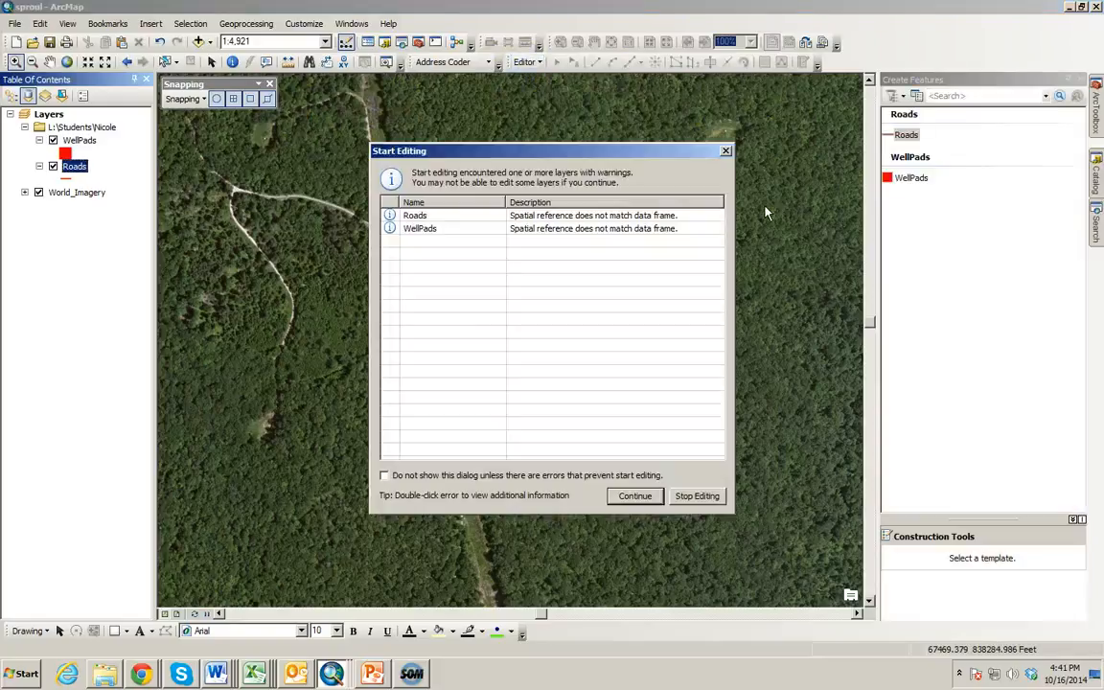
left_click(638, 497)
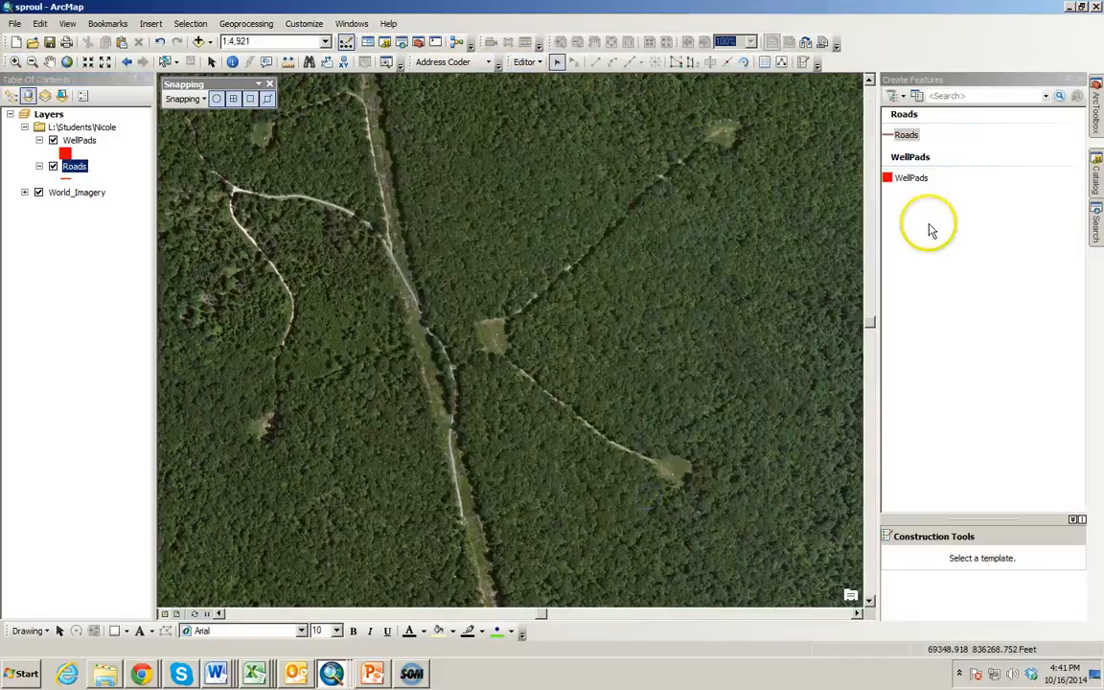
Step: Start a Roads line at the northeastern well pad and trace about 1,020 ft of its access road southwest
left_click(907, 135)
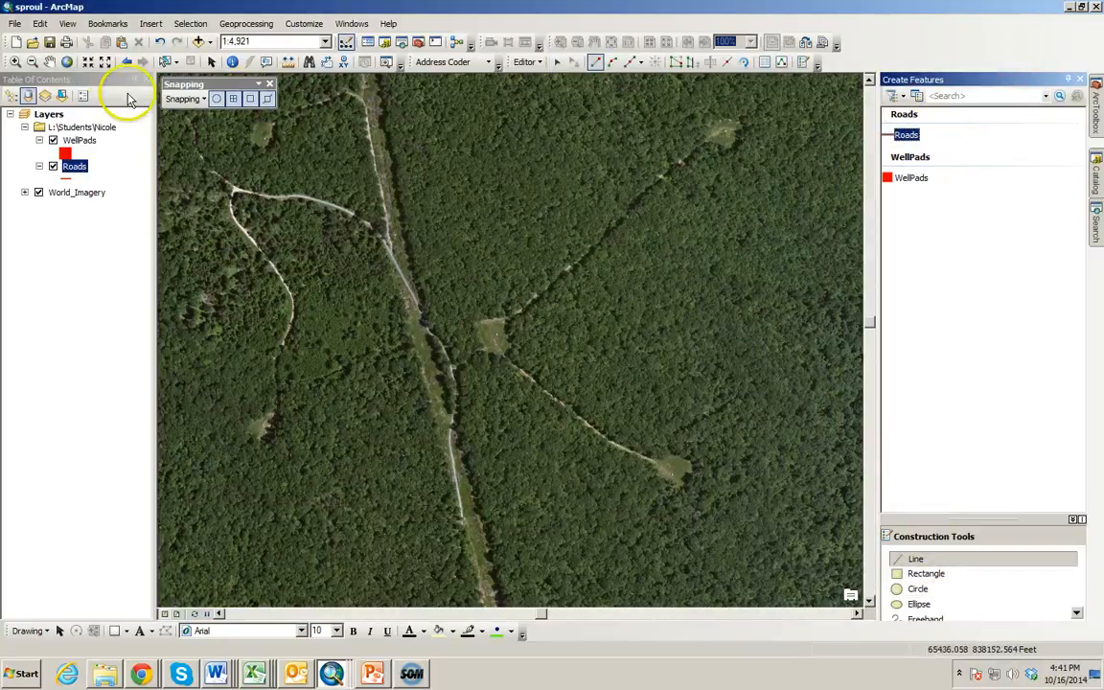
left_click(16, 60)
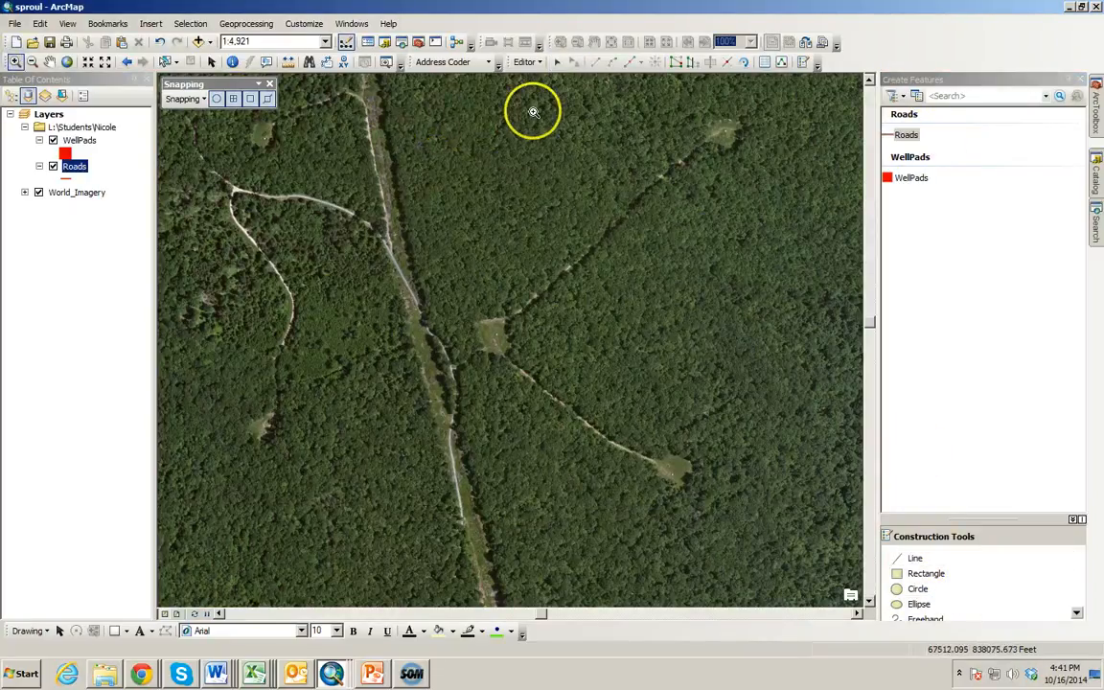
left_click_drag(382, 75, 790, 424)
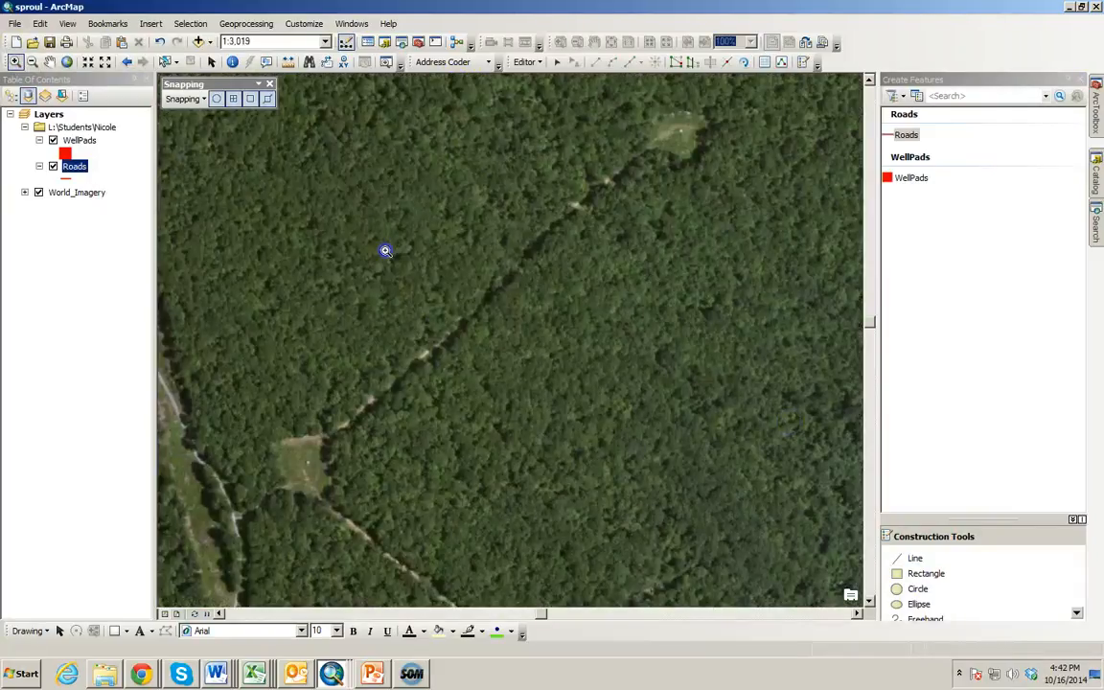
left_click_drag(269, 127, 715, 513)
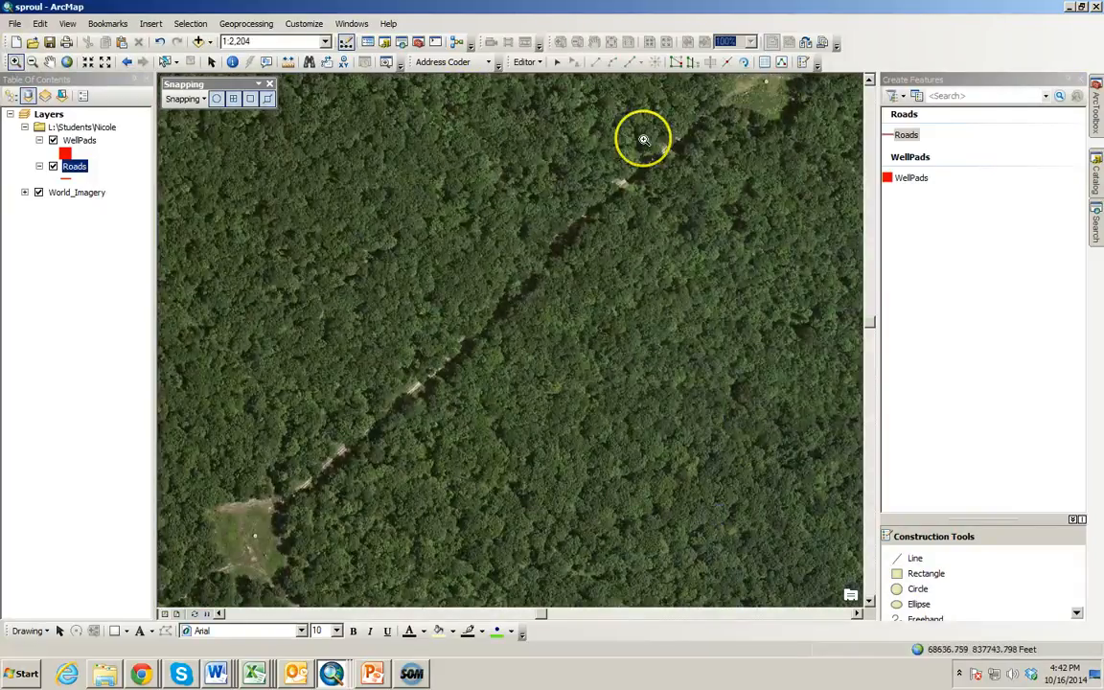
left_click(49, 62)
left_click_drag(753, 275, 703, 316)
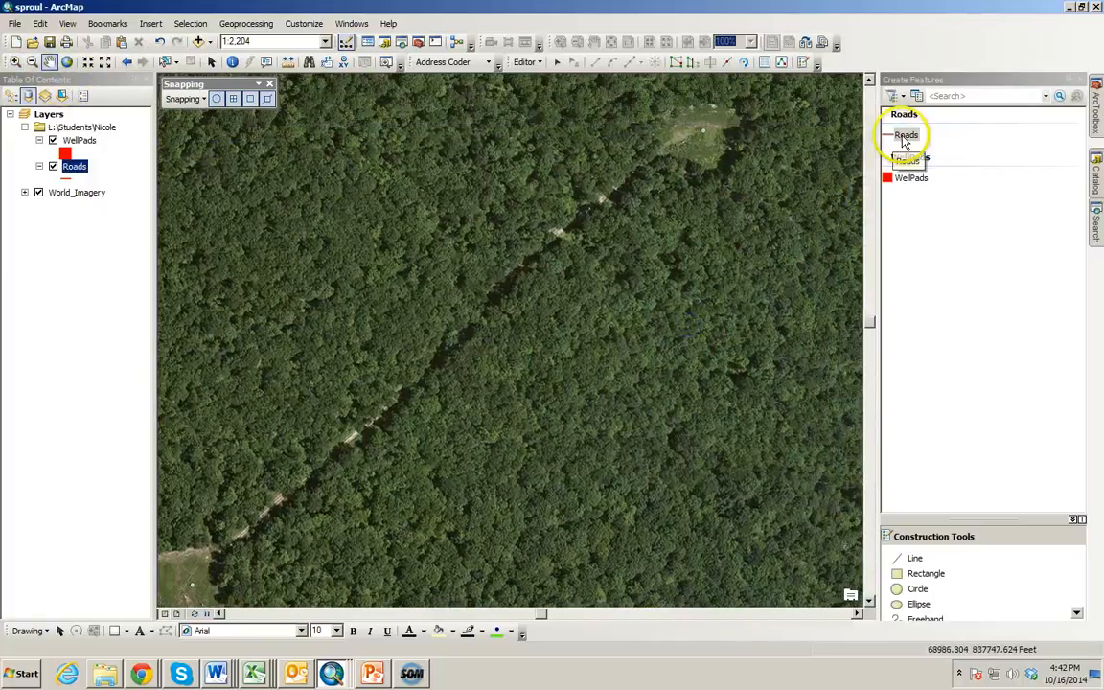
left_click(906, 136)
left_click(934, 560)
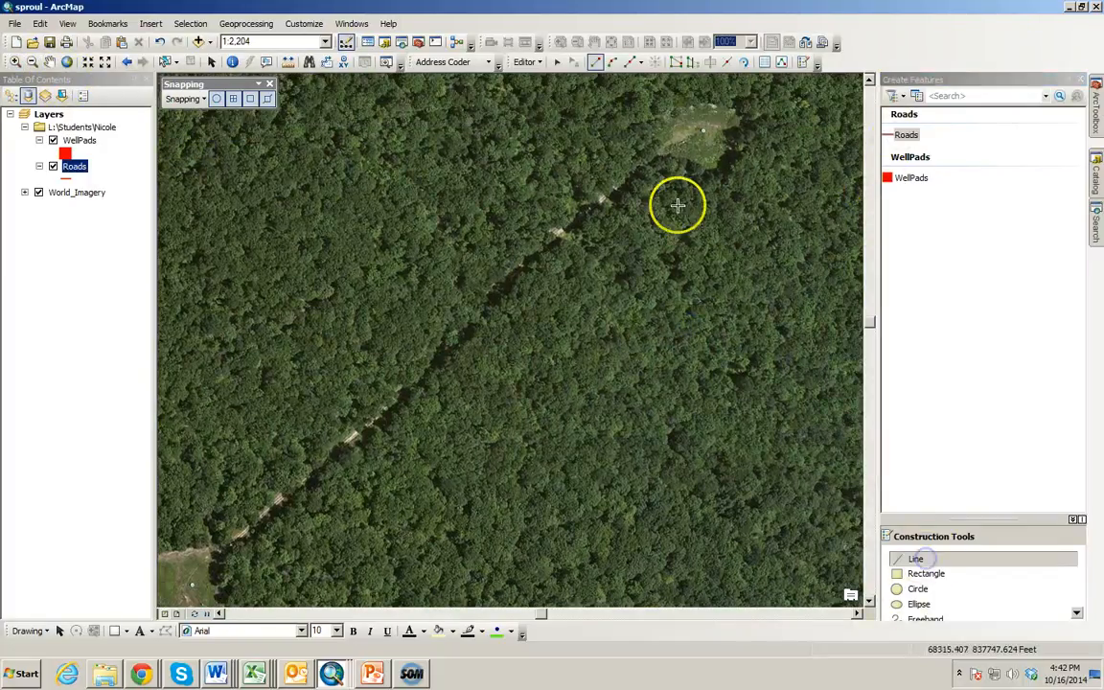
left_click(681, 134)
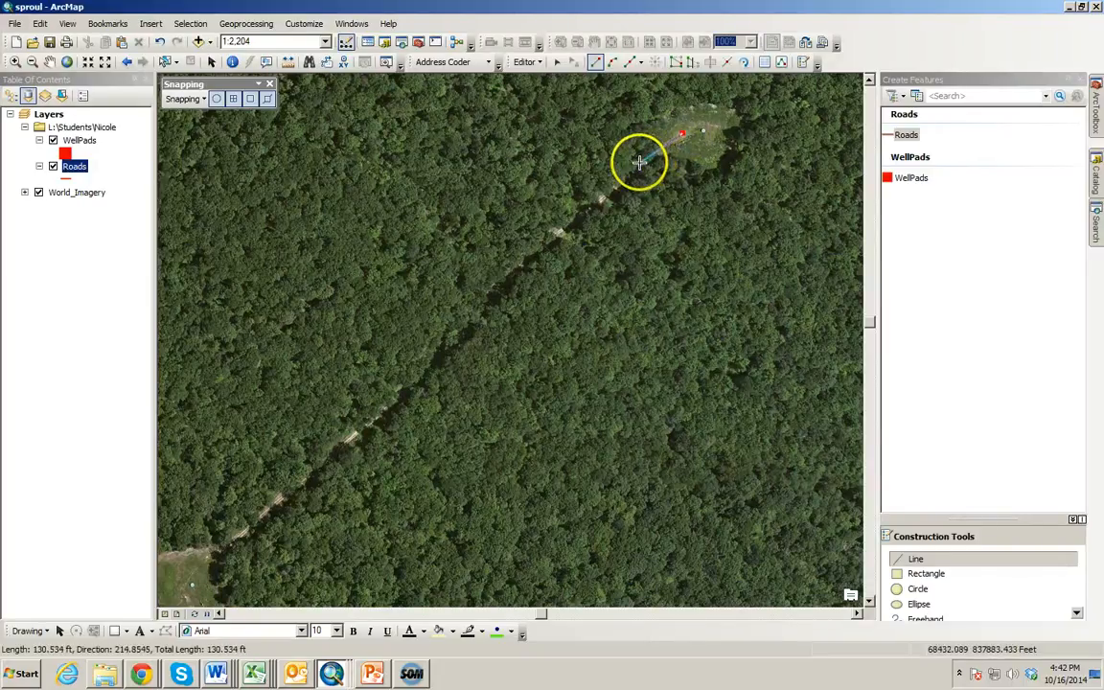
left_click(642, 166)
left_click(601, 199)
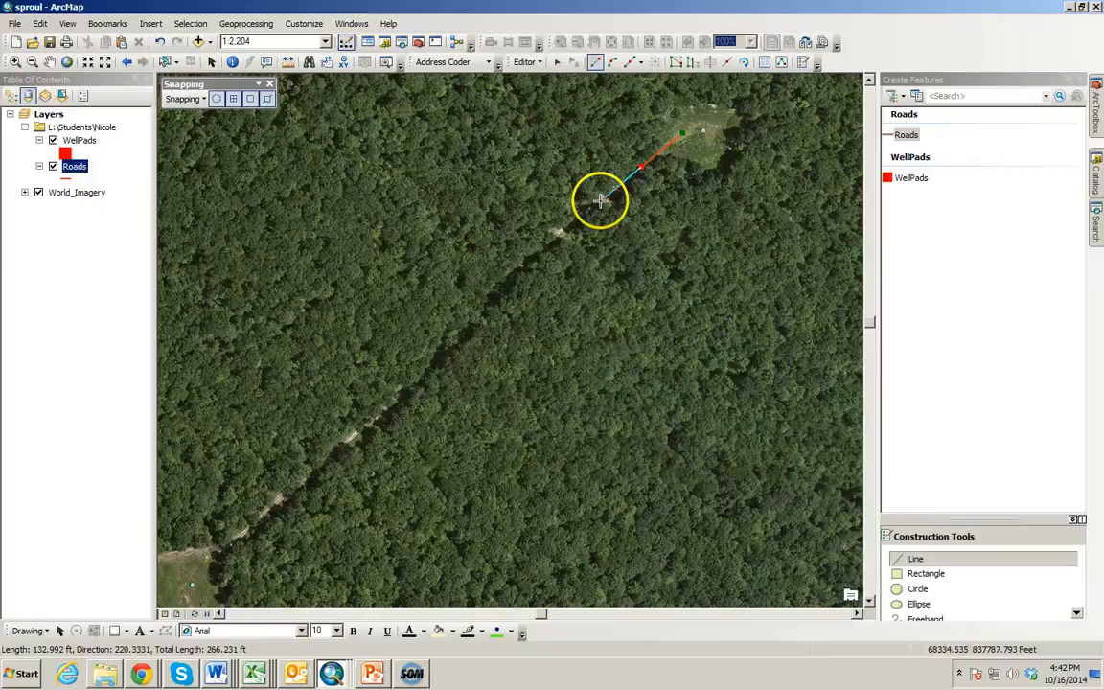
left_click(555, 244)
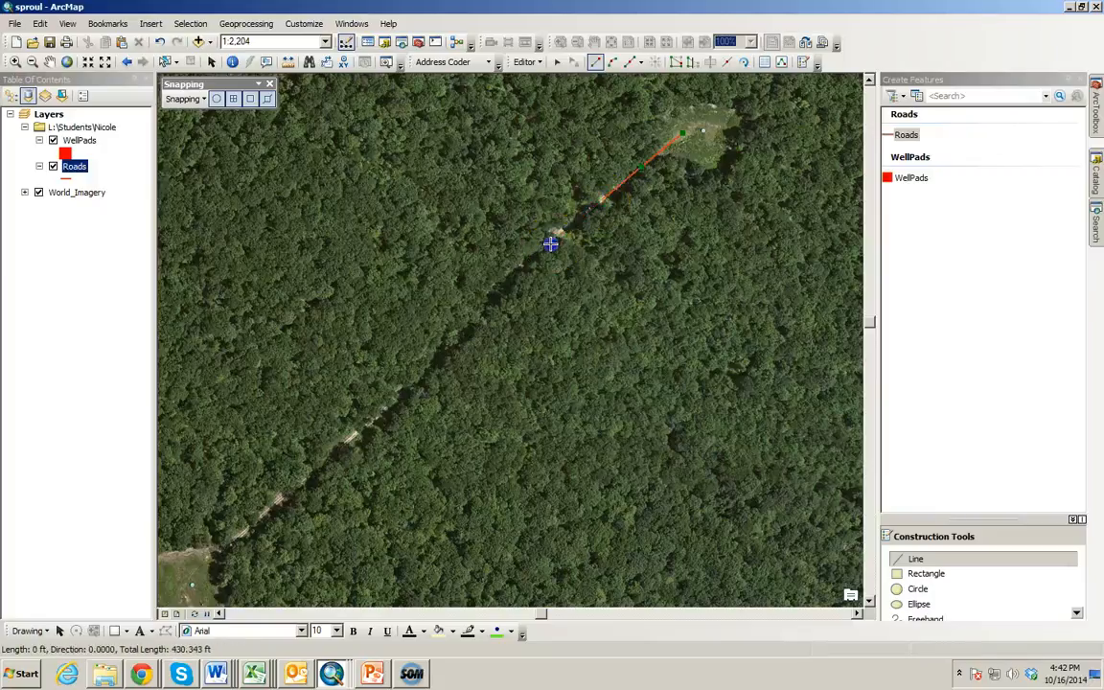
left_click(503, 288)
left_click(469, 326)
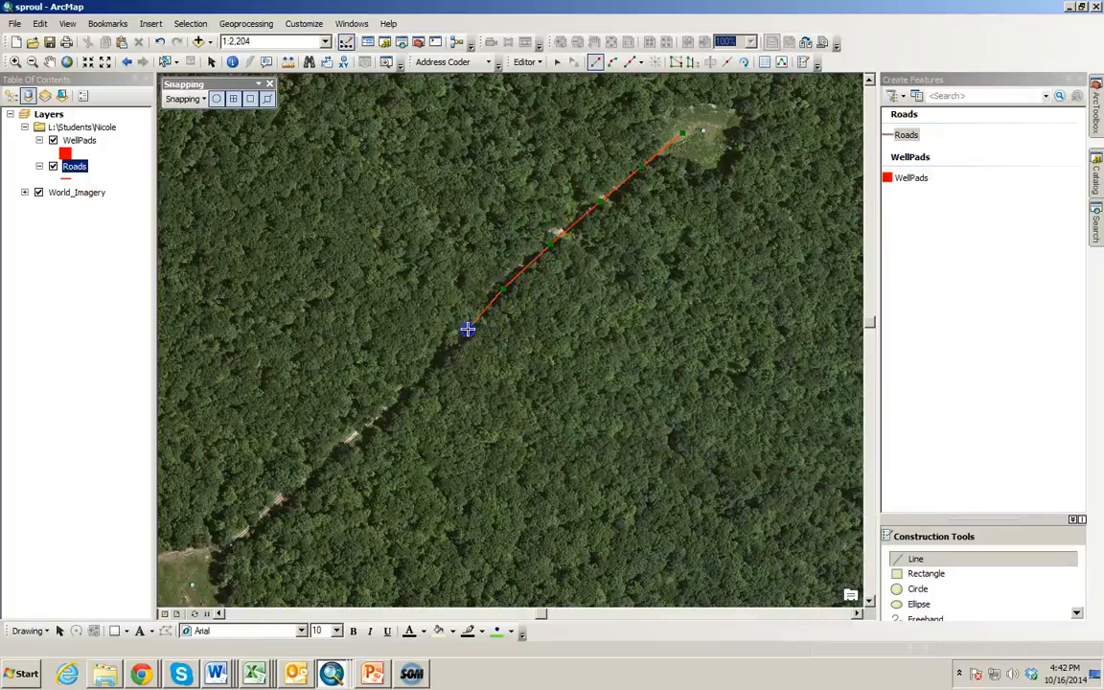
left_click(385, 407)
left_click(384, 407)
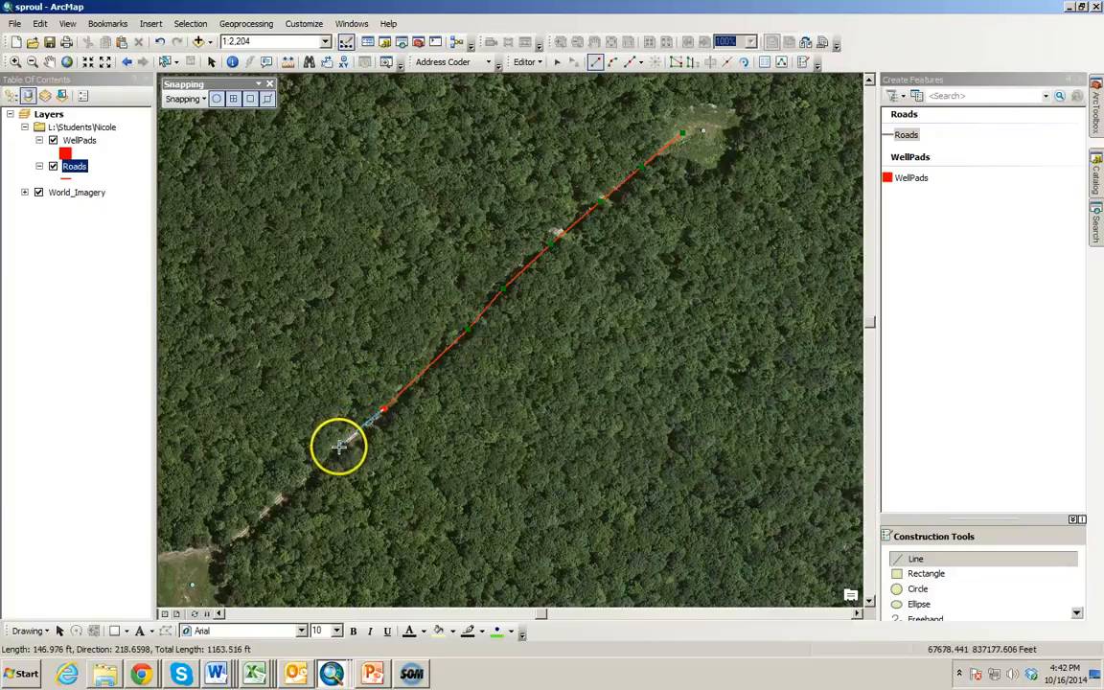
Step: Continue tracing the access road into the central well pad and finish the line at about 1,630 ft total length
left_click(340, 444)
left_click(254, 525)
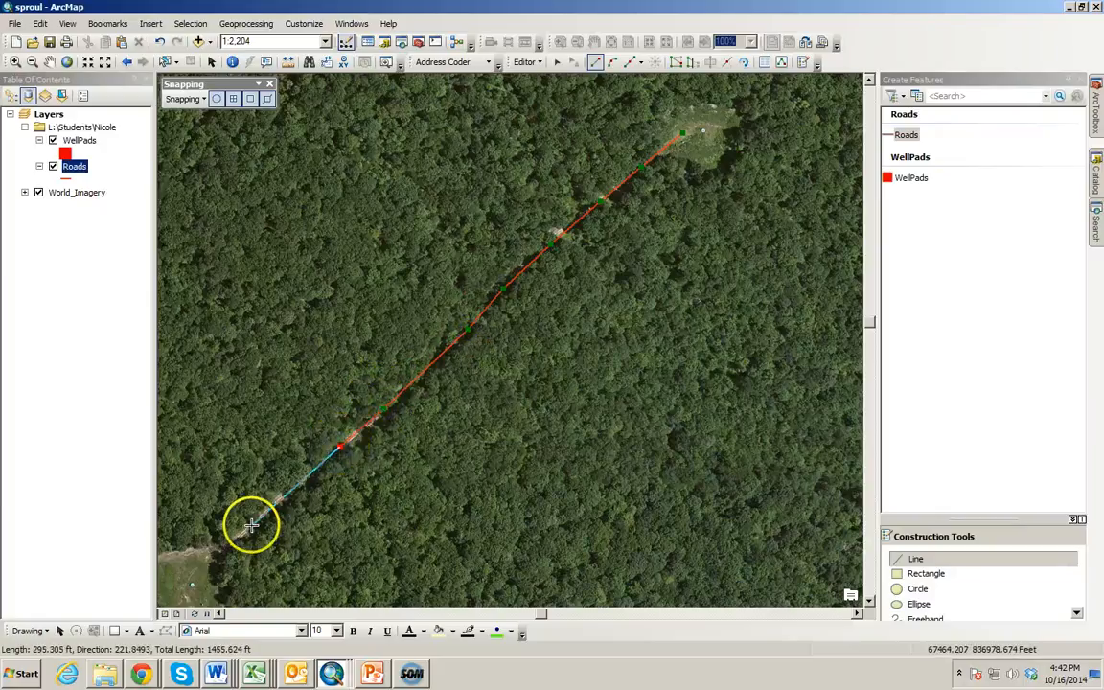
left_click(228, 543)
double_click(217, 546)
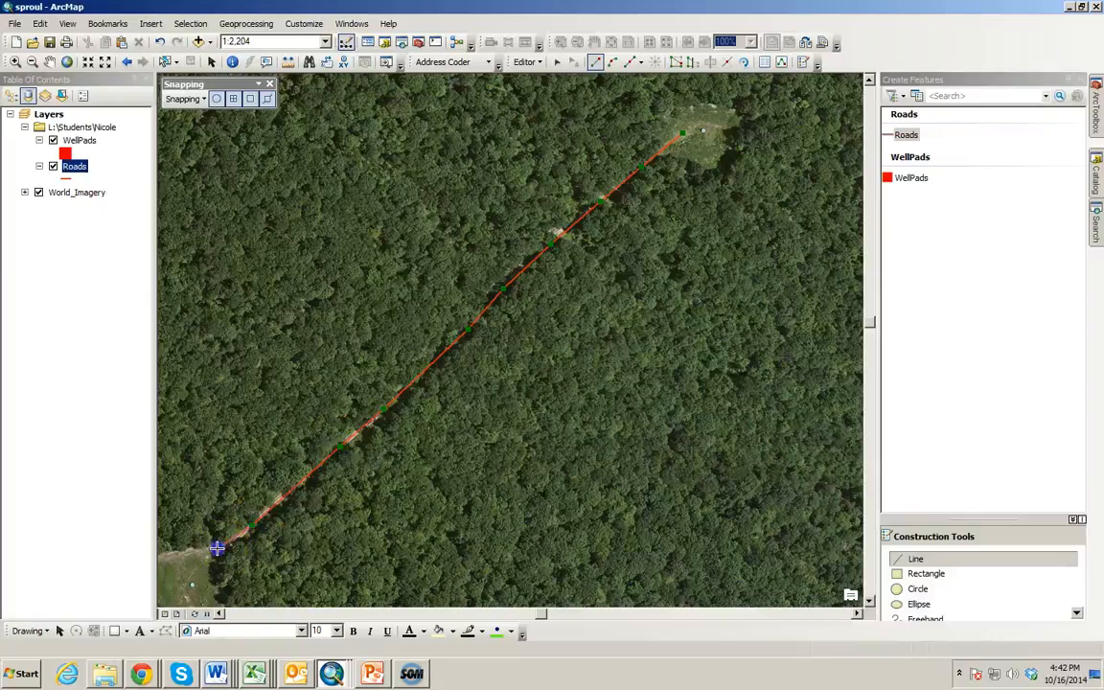
left_click(200, 553)
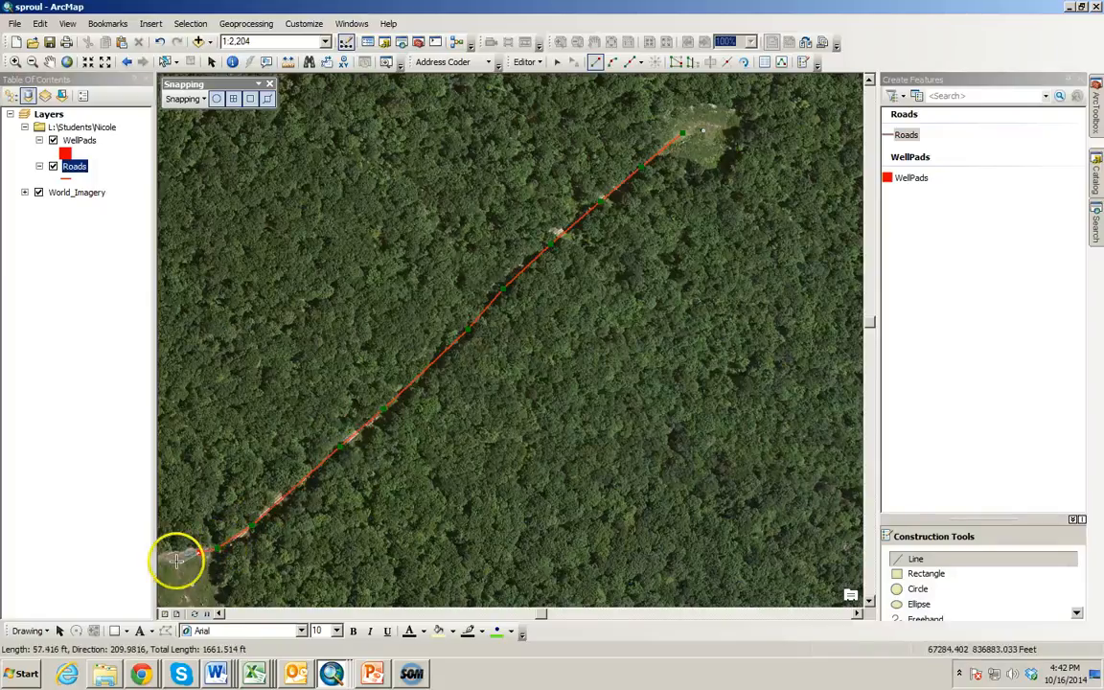
left_click(49, 62)
mouse_move(259, 439)
left_mouse_down()
mouse_move(485, 439)
mouse_move(723, 251)
left_mouse_up()
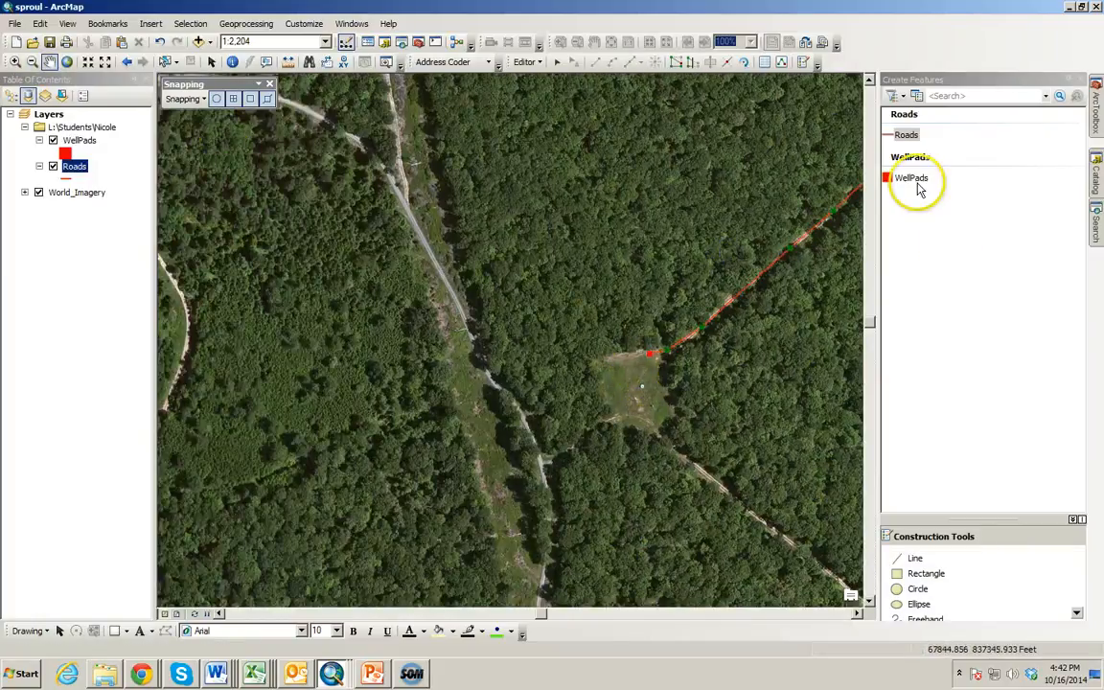
left_click(901, 559)
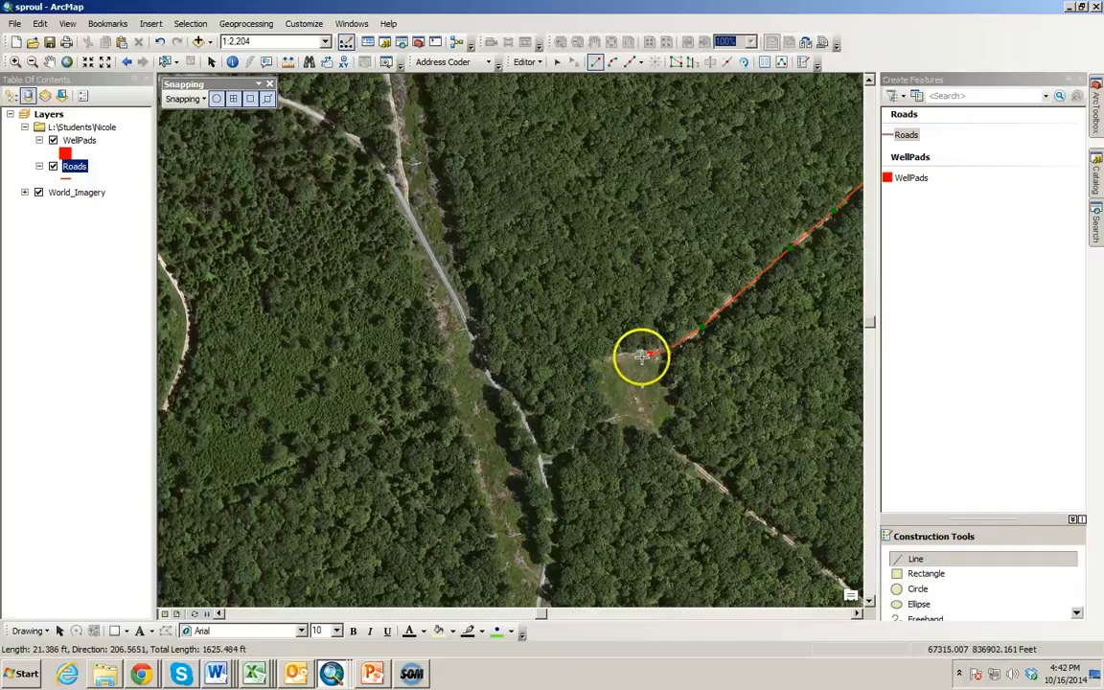
double_click(636, 356)
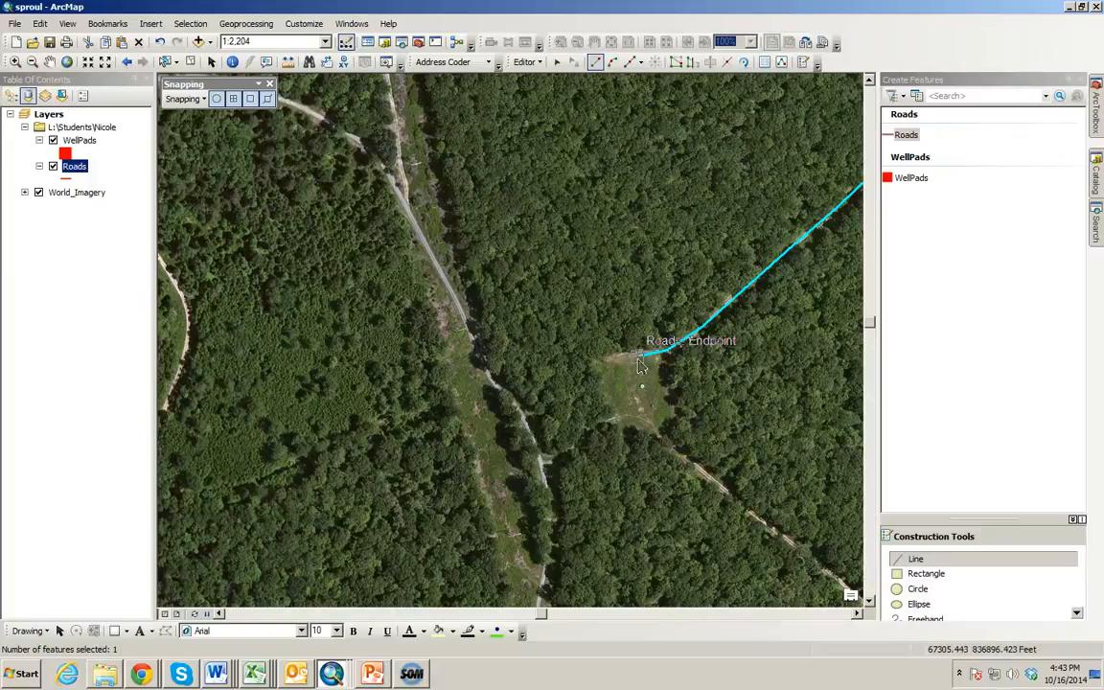
Step: Start a second Roads line snapped to the first road's endpoint and trace about 790 ft across the central pad and southeast along its access road
left_click(641, 363)
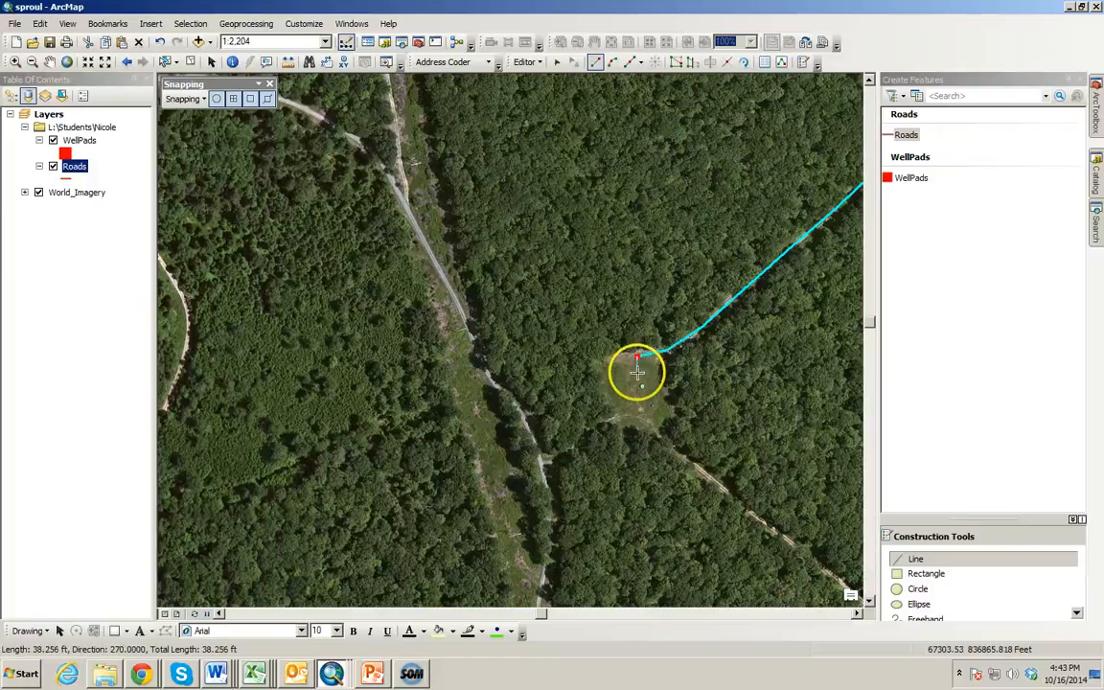
left_click(629, 367)
left_click(638, 397)
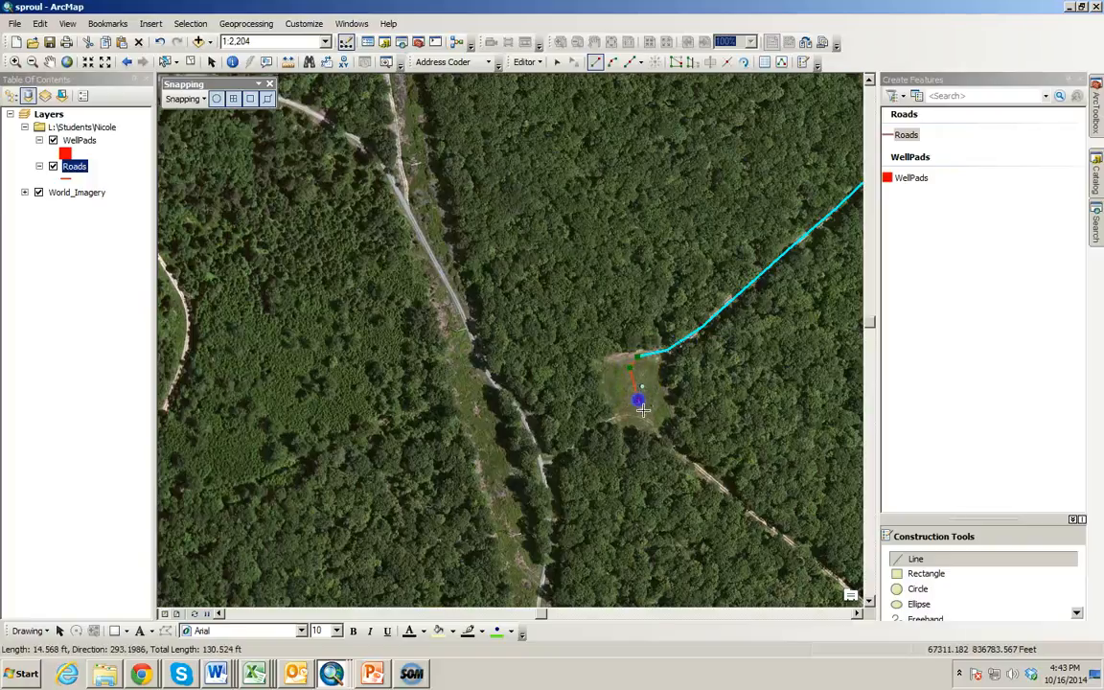
left_click(653, 425)
left_click(676, 452)
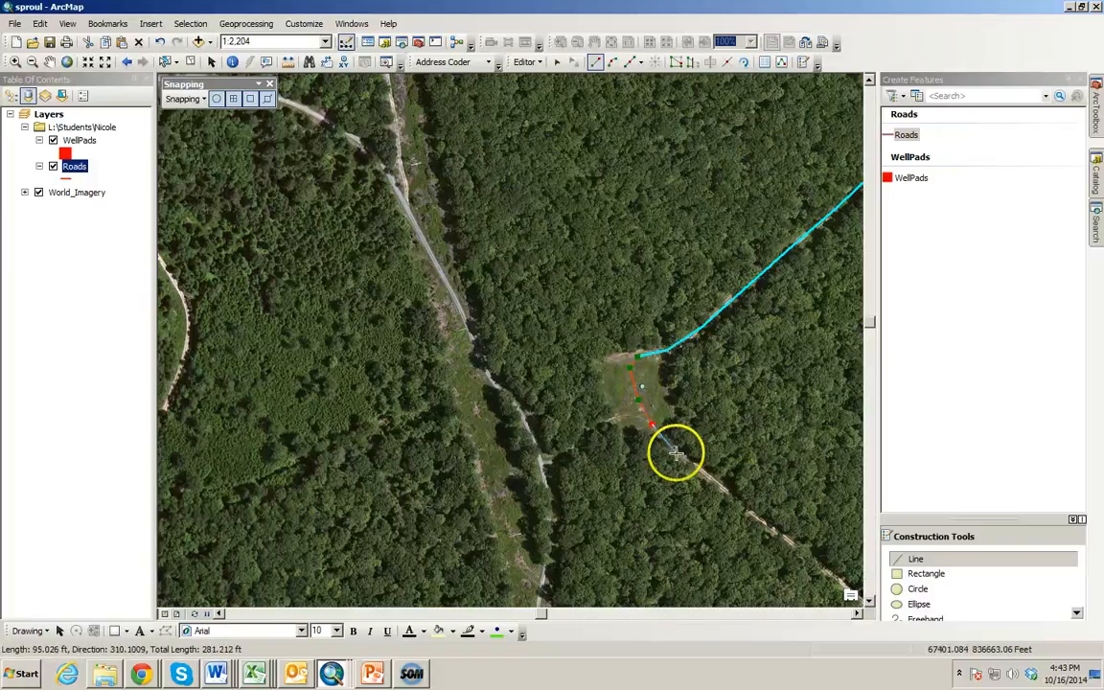
left_click(714, 482)
left_click(759, 516)
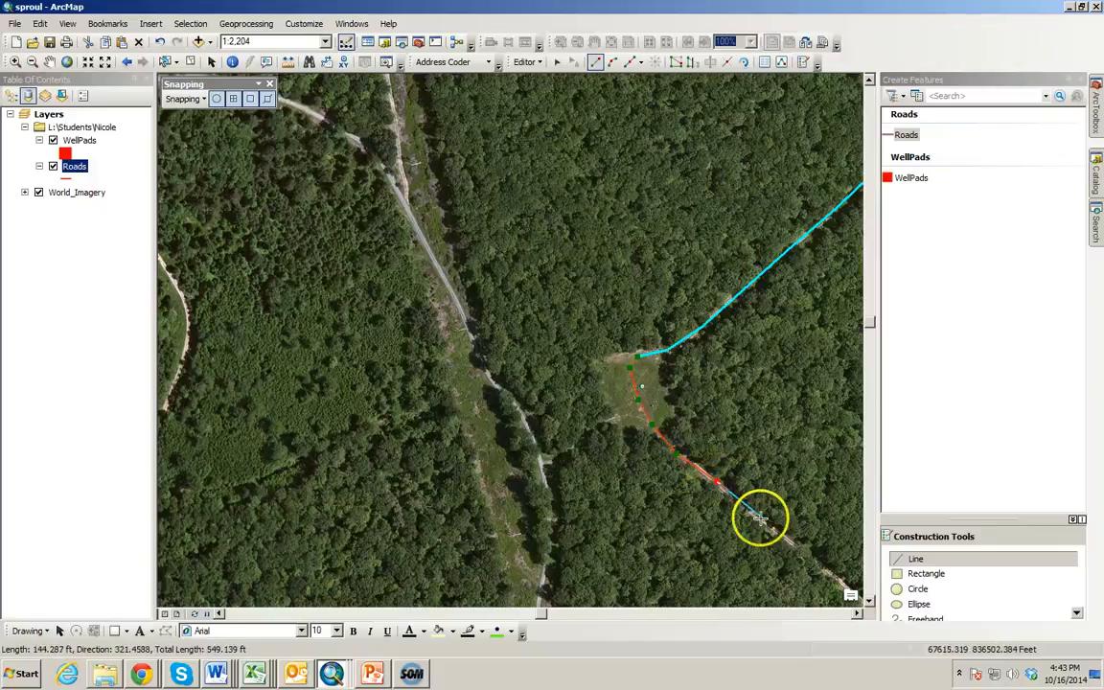
left_click(838, 578)
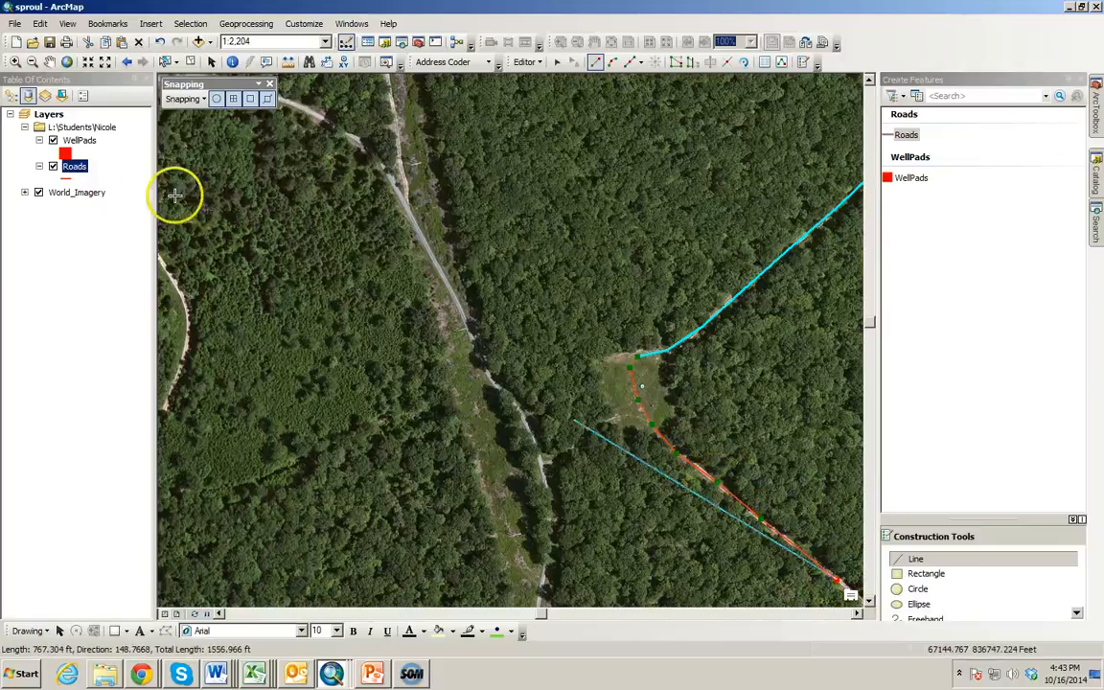
Step: Continue tracing the second road to the southeastern well pad and finish it at about 1,255 ft total length
left_click(49, 62)
mouse_move(582, 376)
left_mouse_down()
mouse_move(574, 301)
mouse_move(373, 122)
left_mouse_up()
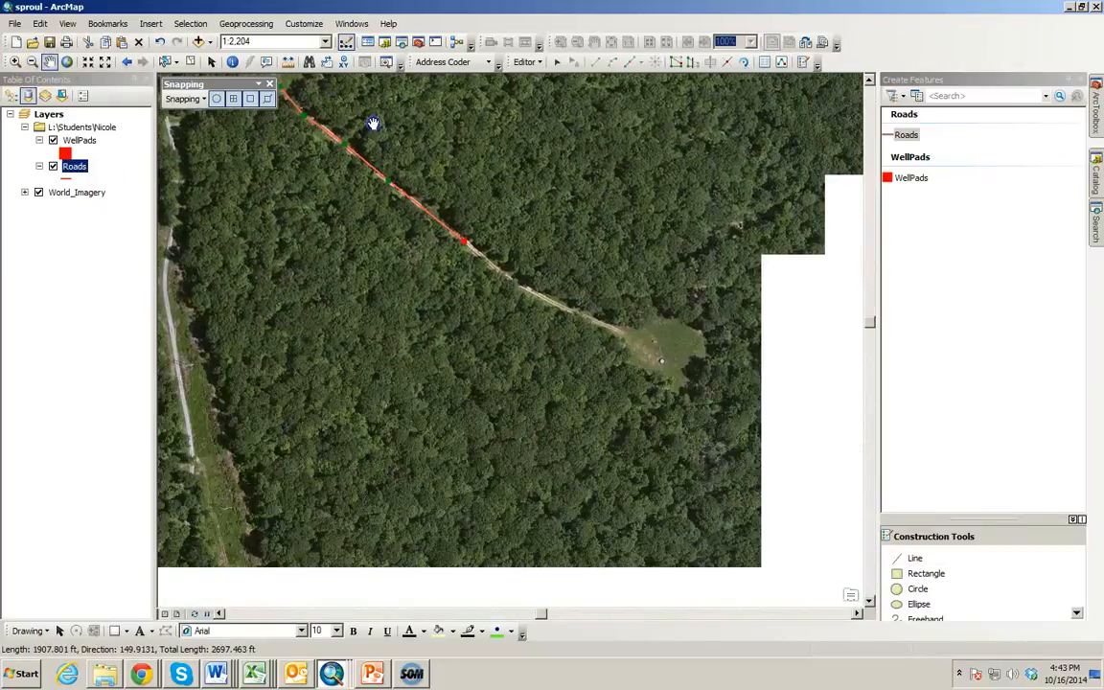
left_click(915, 558)
left_click(516, 285)
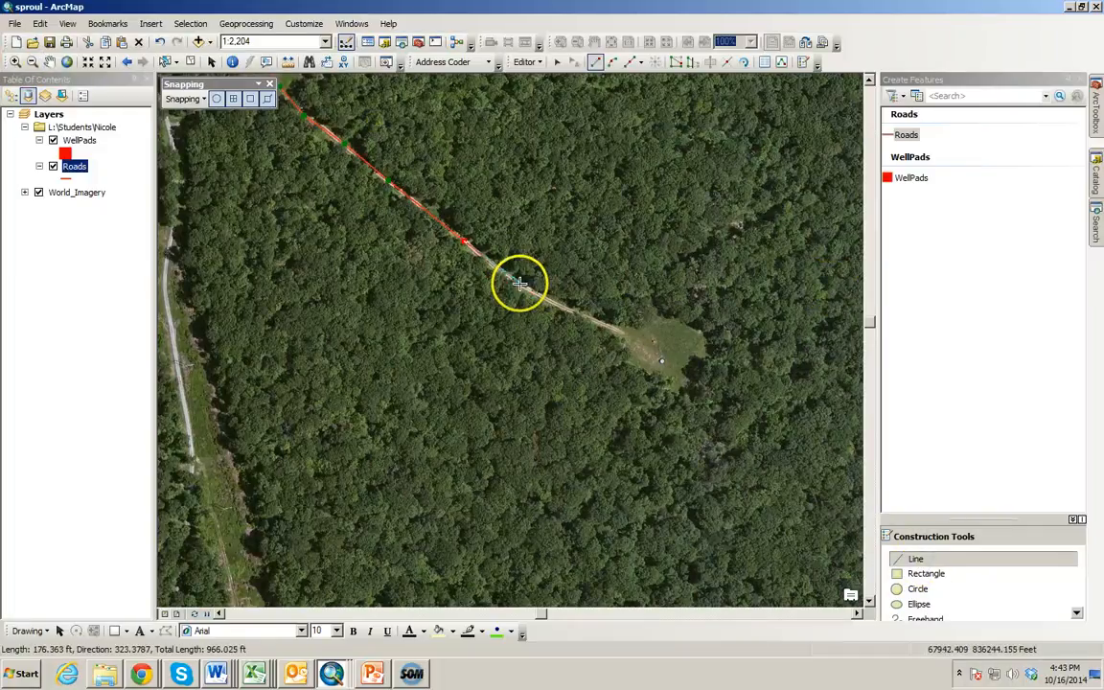
left_click(549, 301)
left_click(592, 320)
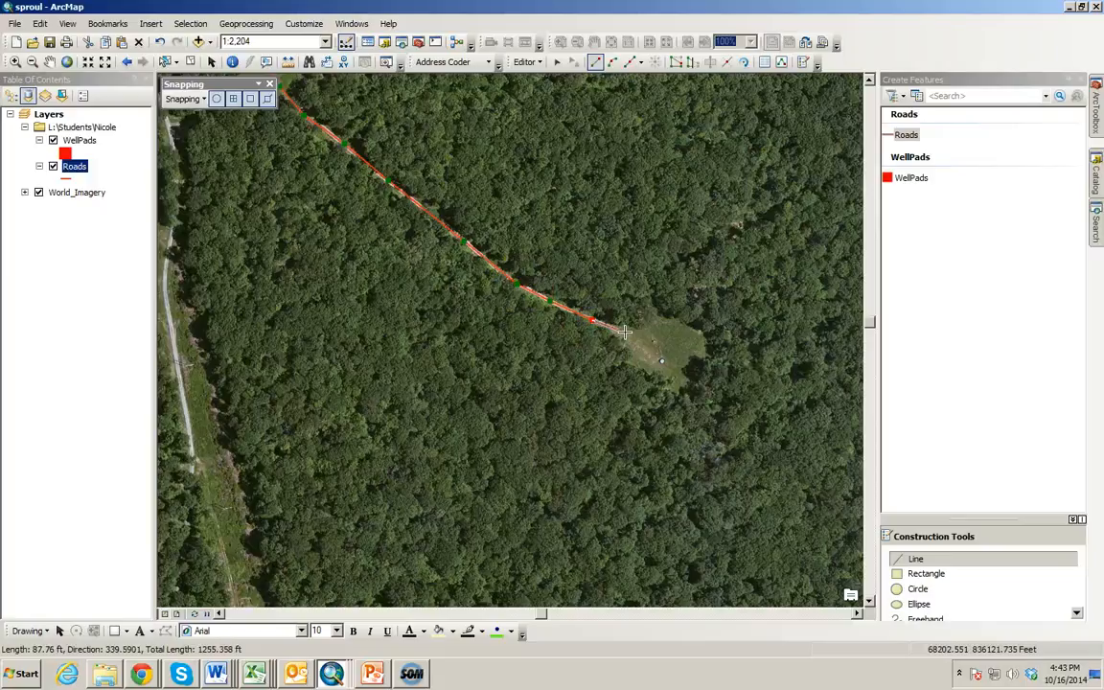
double_click(624, 332)
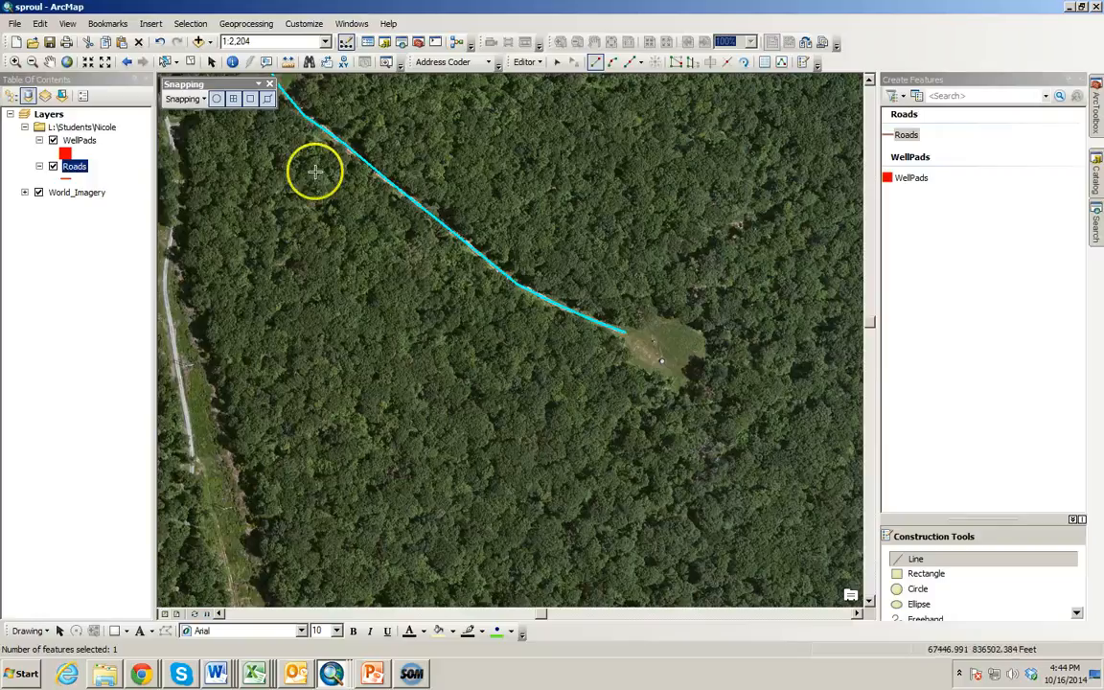
Step: Undock the Editor toolbar and float it over the map
left_click(50, 62)
left_click(508, 289)
left_click_drag(508, 289, 653, 486)
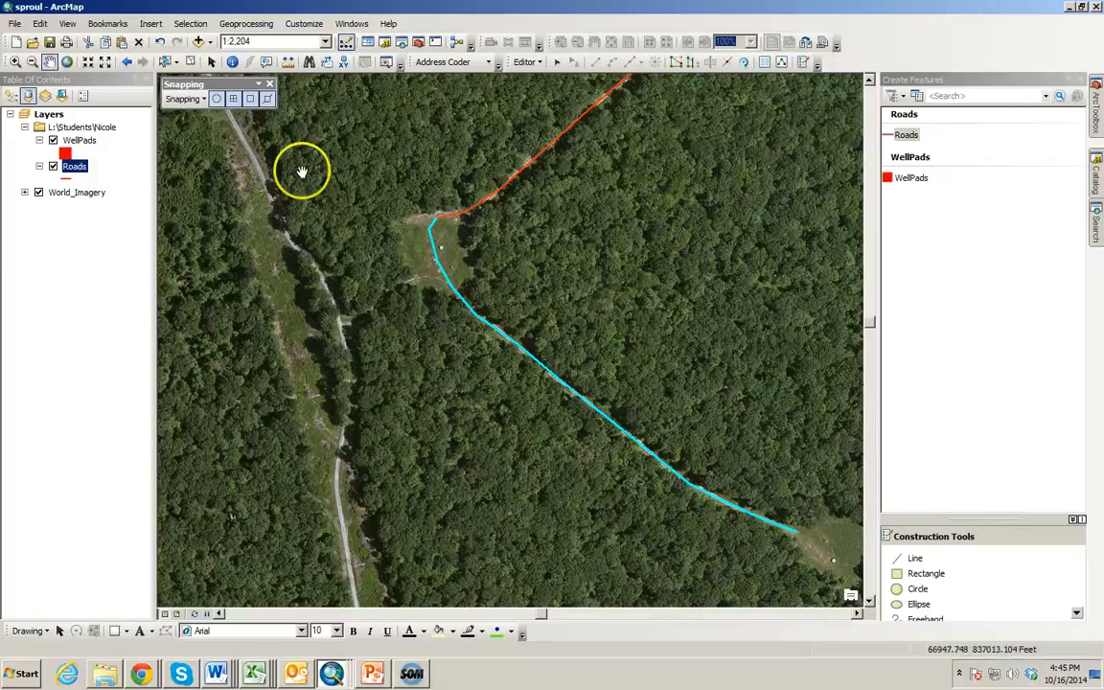
left_click(529, 65)
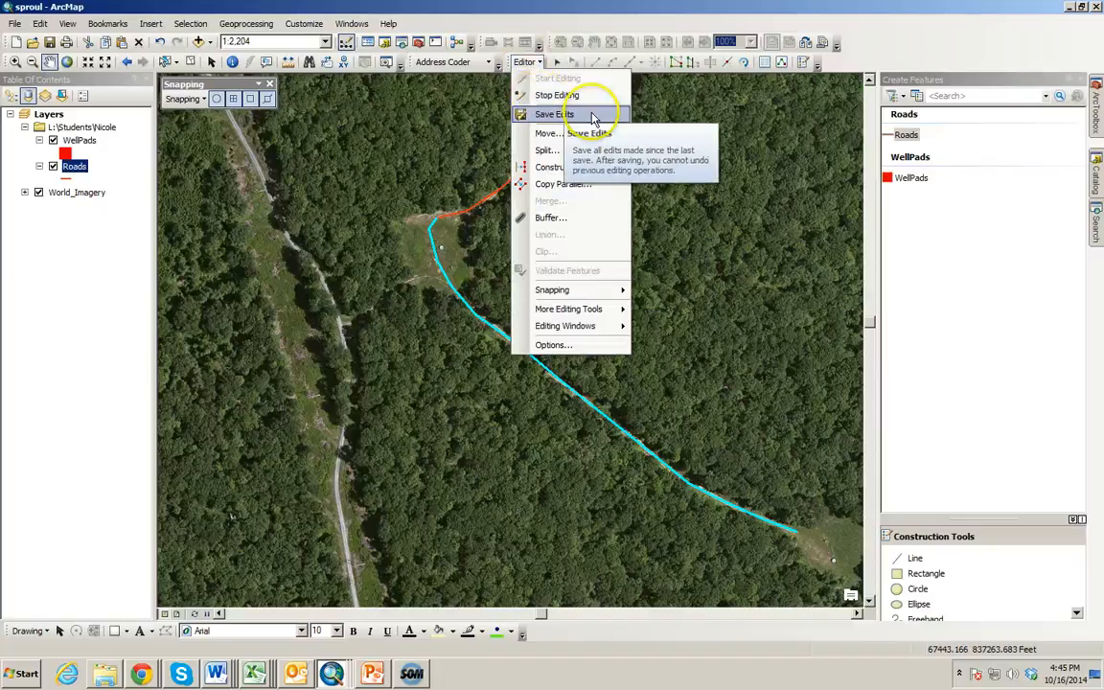
left_click(533, 69)
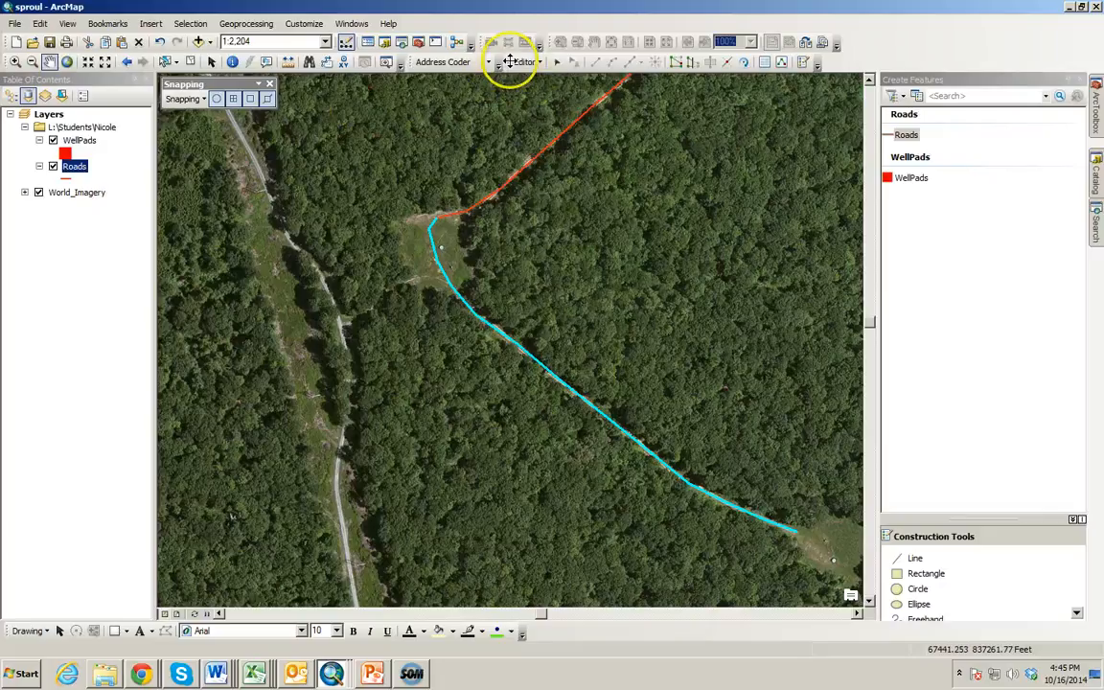
left_click_drag(508, 63, 221, 469)
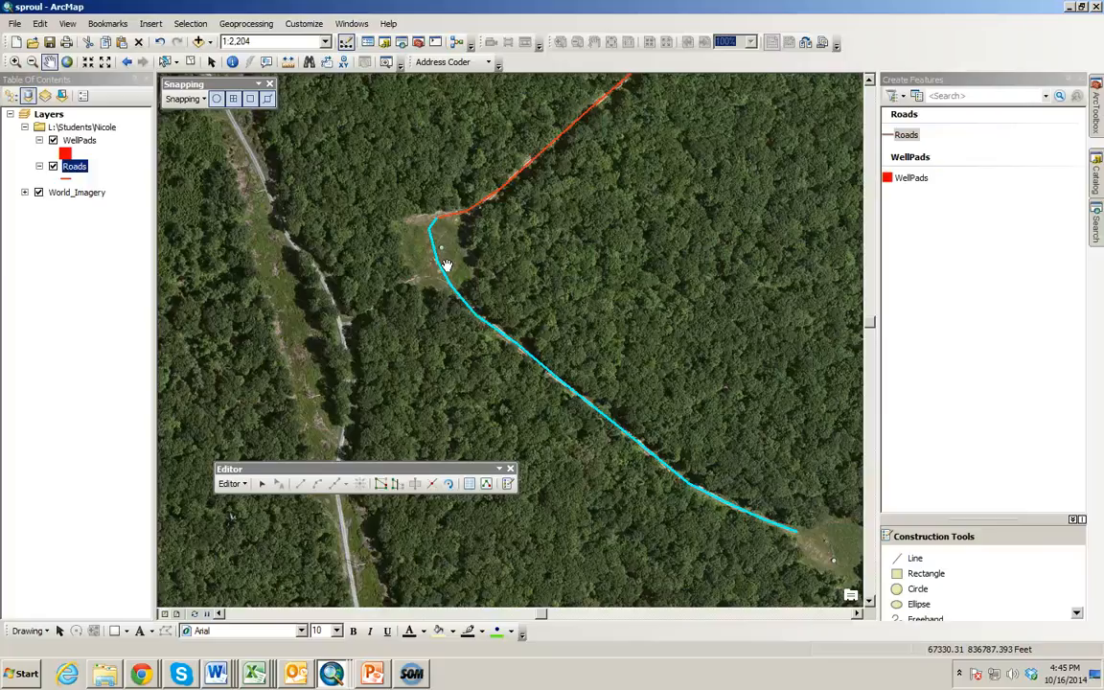
Step: Select the northeastern road line with the Edit Tool, delete it, and undo the deletion
left_click(262, 483)
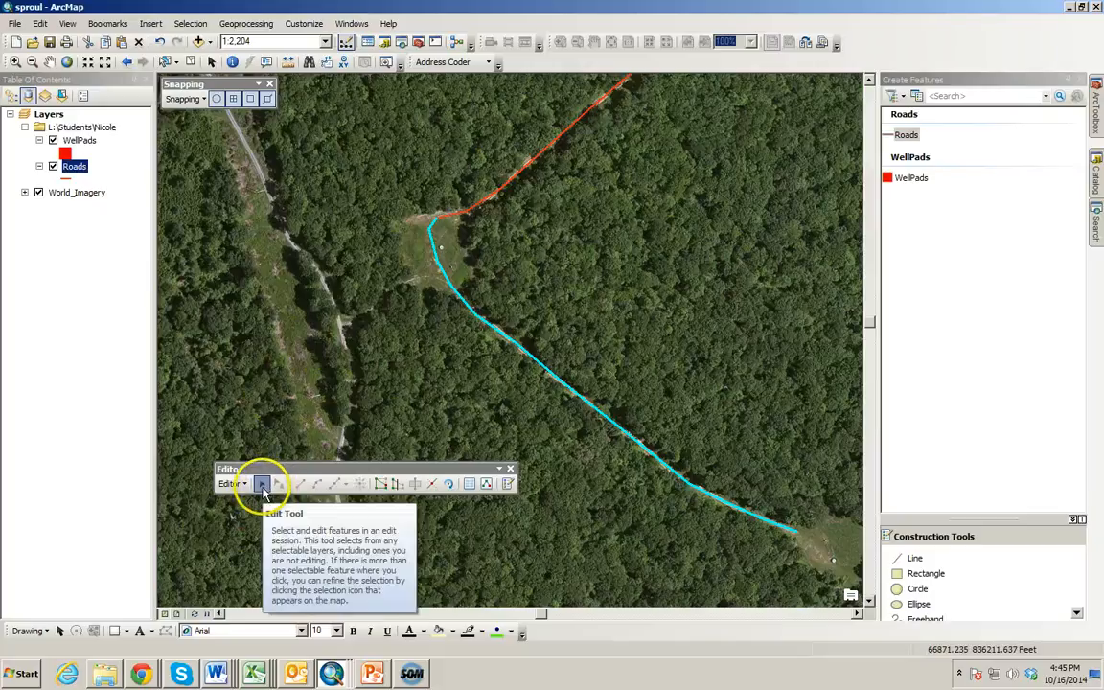
left_click(481, 201)
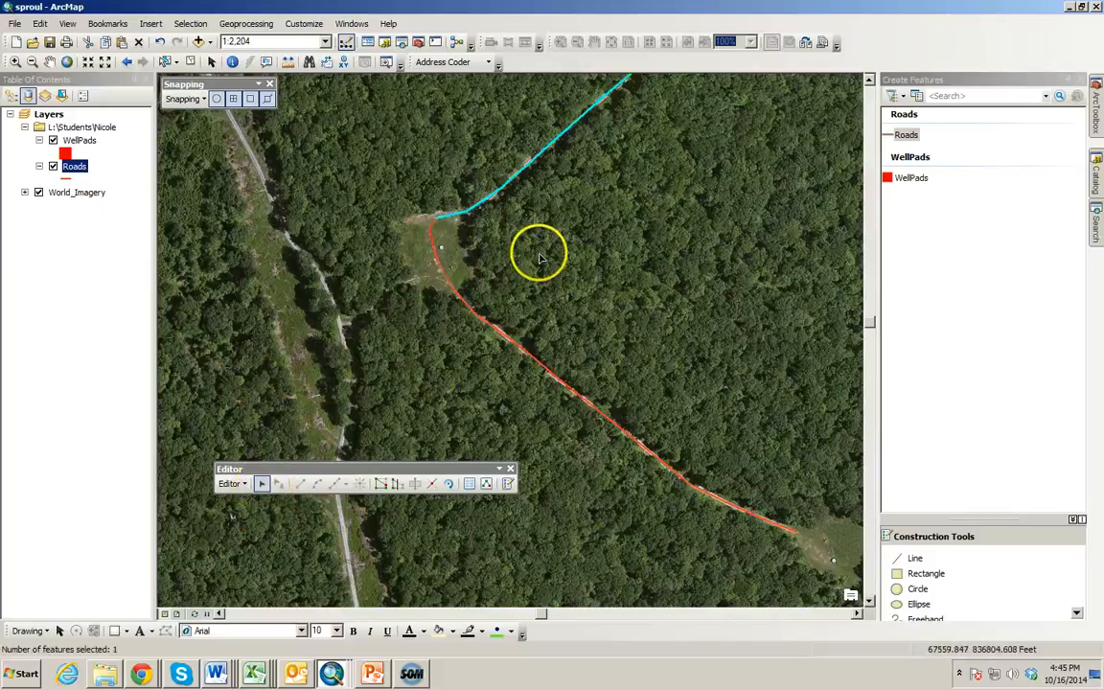
key("Delete")
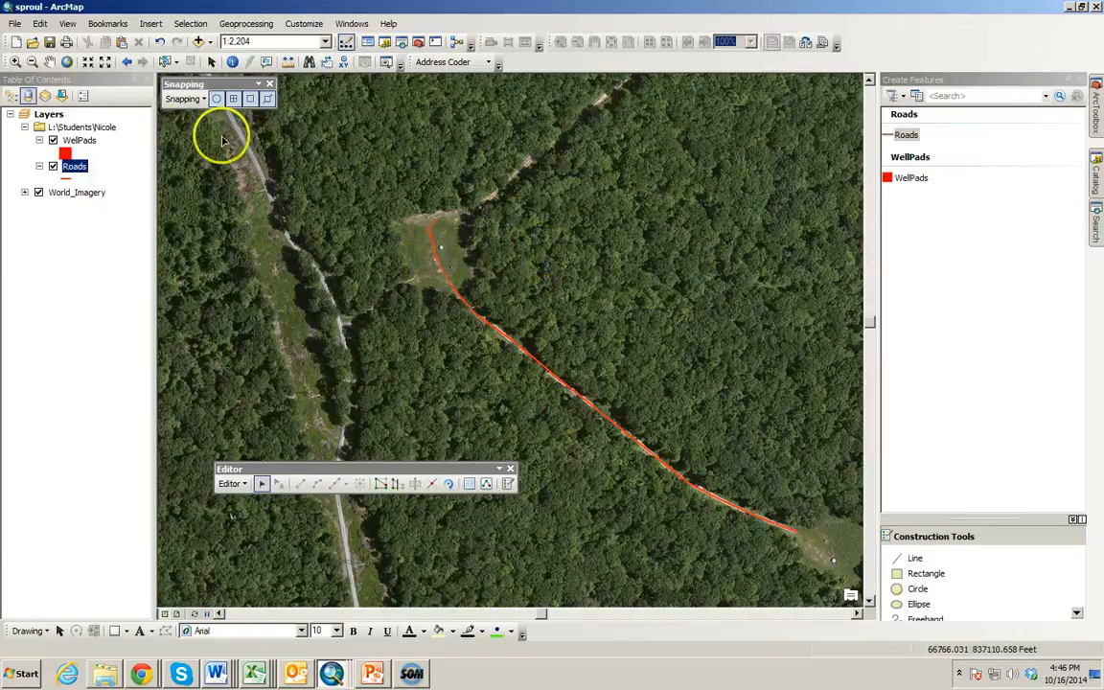
left_click(159, 41)
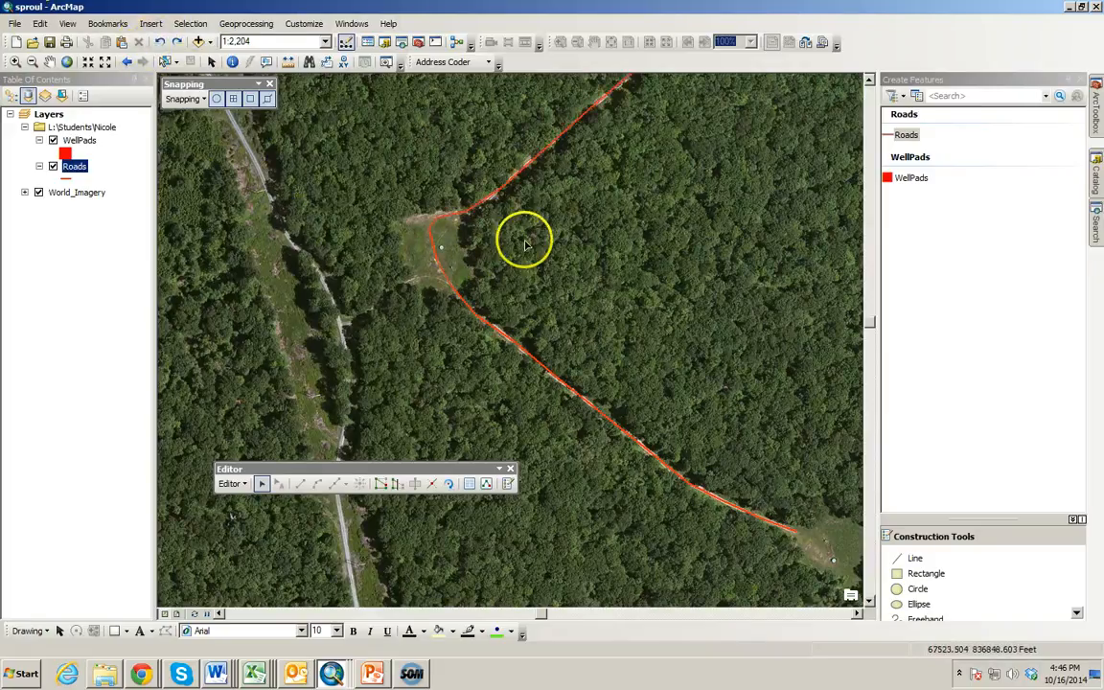
Step: Stop editing the Roads layer, save the edits, and close the Editor toolbar
left_click(233, 483)
left_click(278, 219)
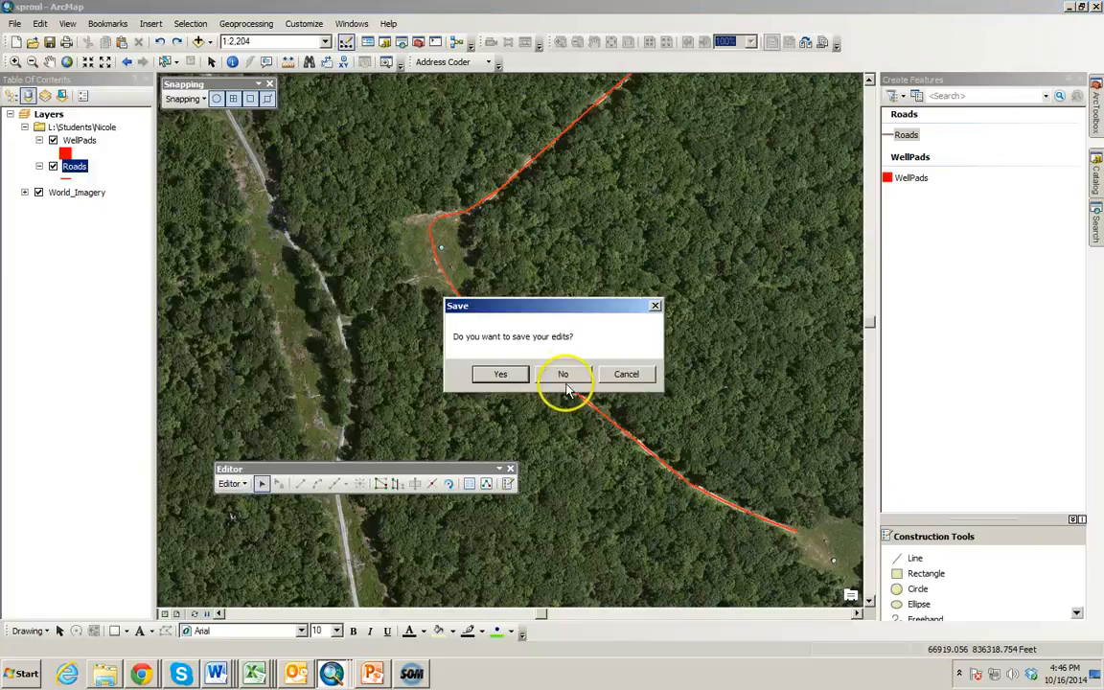
left_click(493, 372)
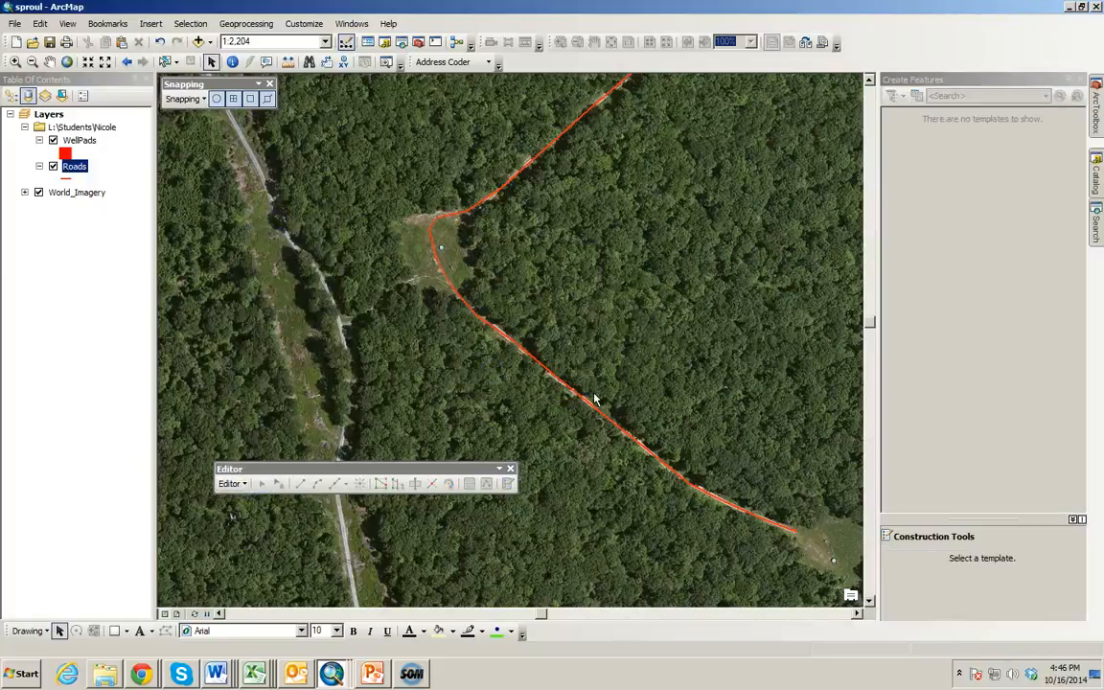
left_click(510, 469)
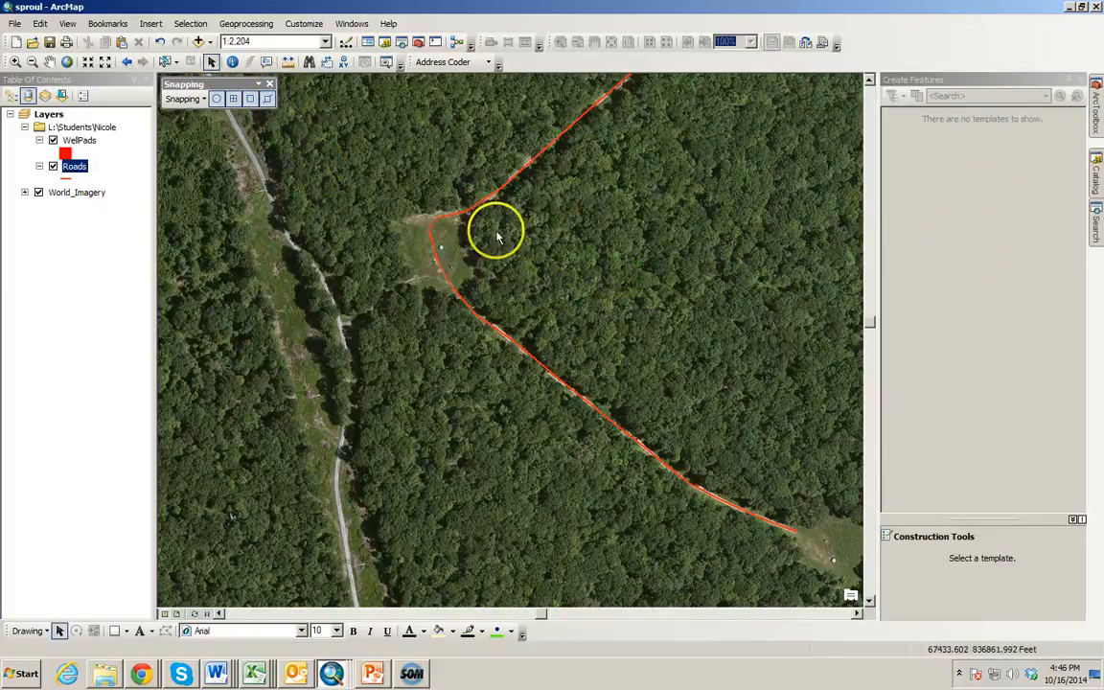
Step: Hide the Roads layer and bring the central and southeastern well pads fully into view
left_click(51, 166)
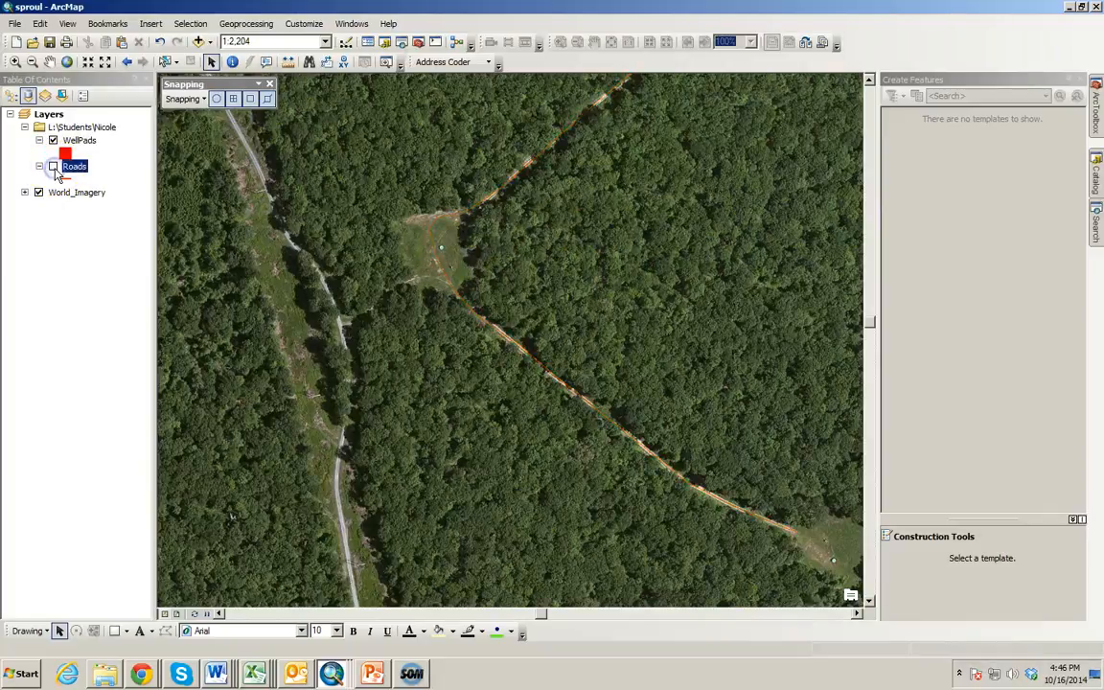
left_click(50, 62)
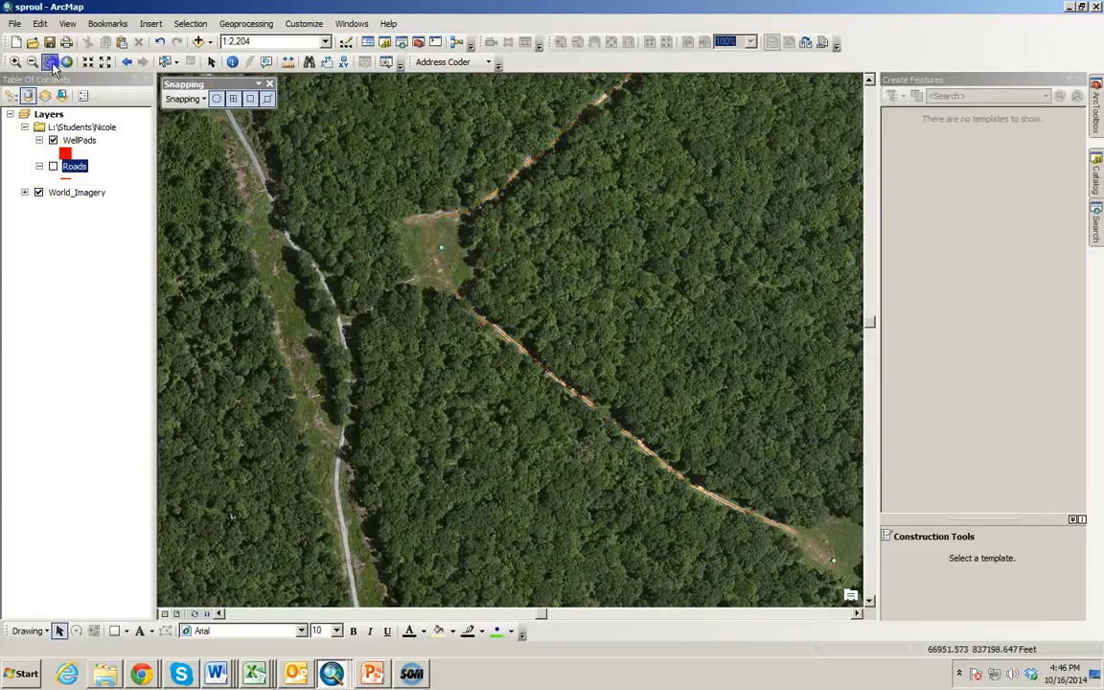
left_click_drag(656, 325, 579, 280)
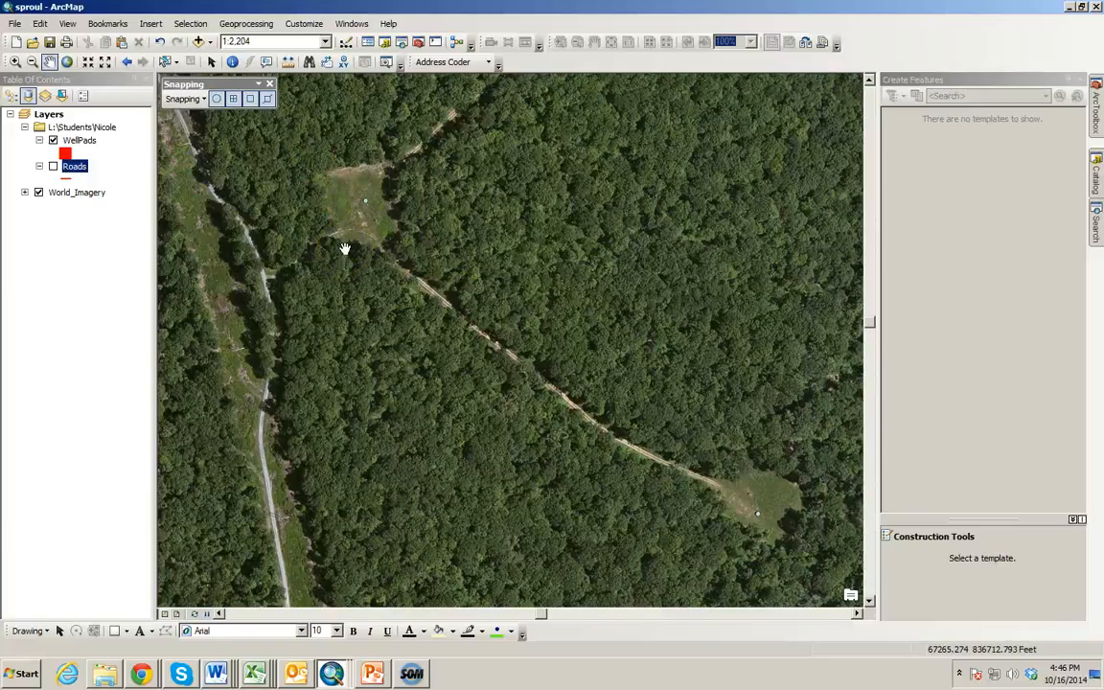
Step: Begin a new shapefile in the student's own folder, named Weel_Pads_Poly with the Polygon feature type
left_click(1098, 182)
right_click(949, 251)
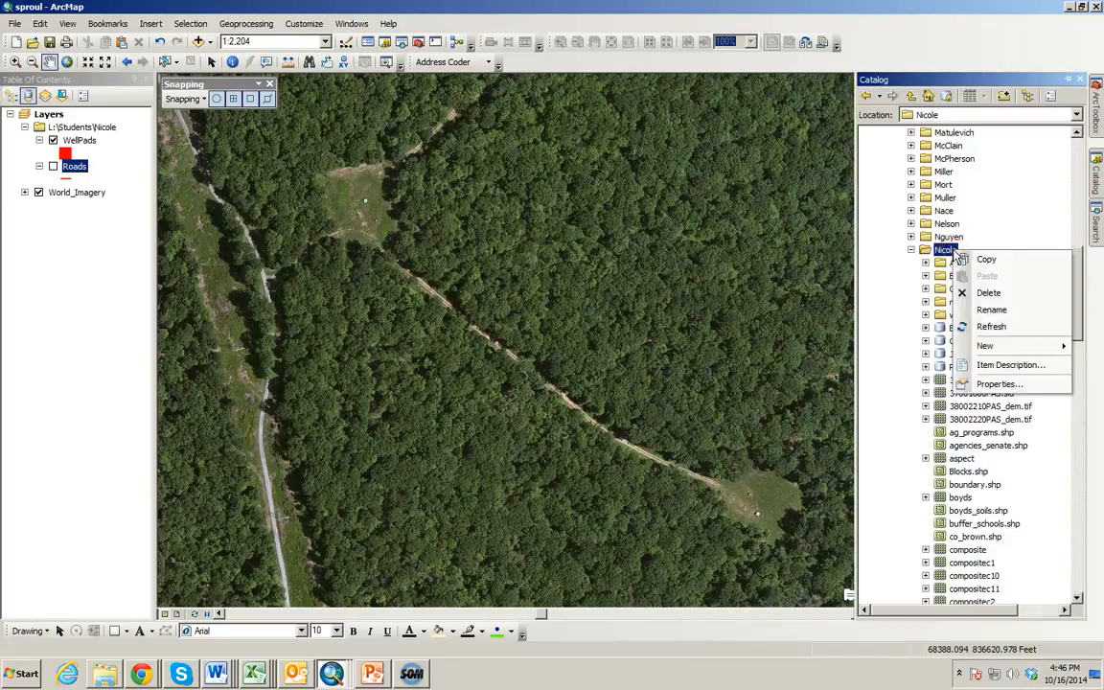
mouse_move(988, 346)
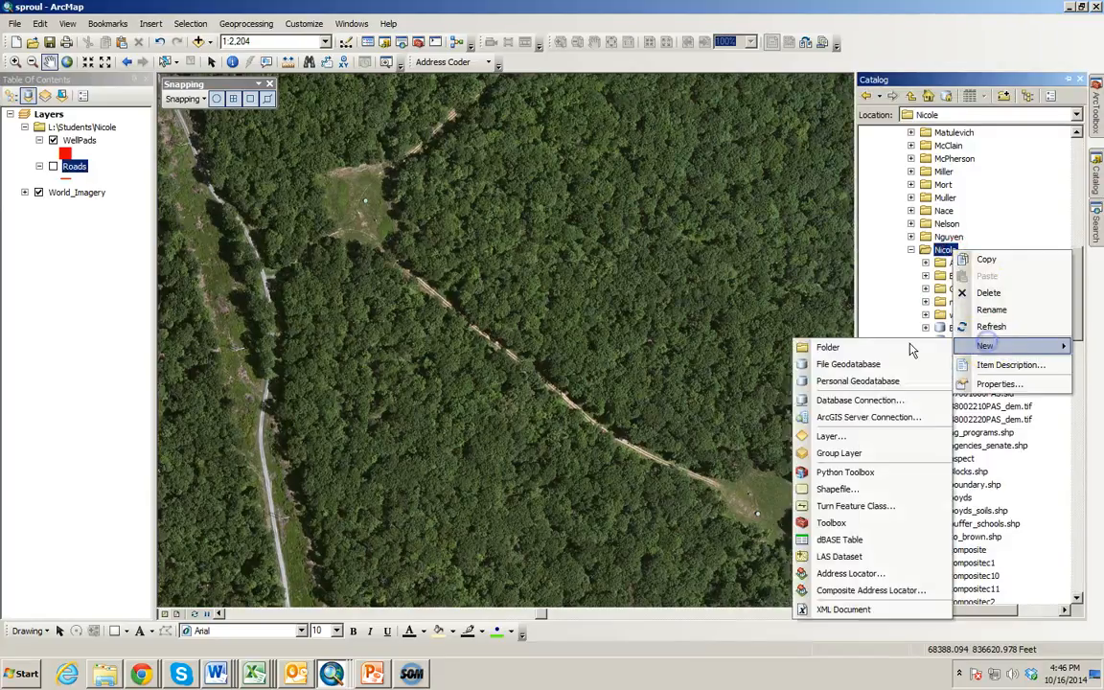
left_click(848, 490)
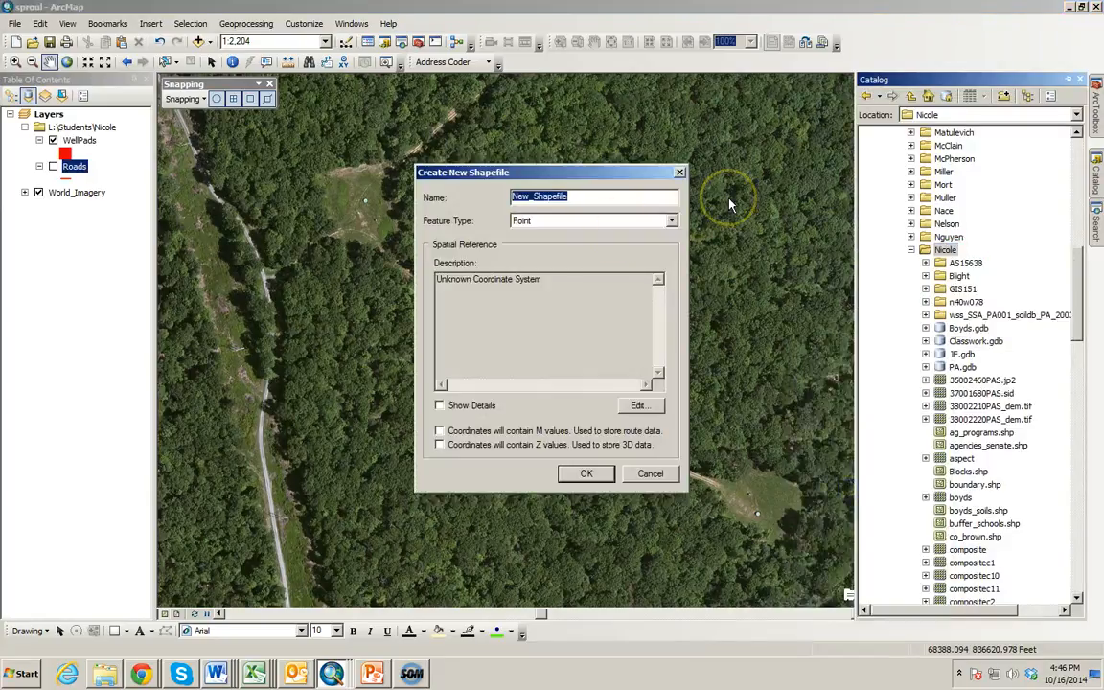
type("Weel_Pads_Poly")
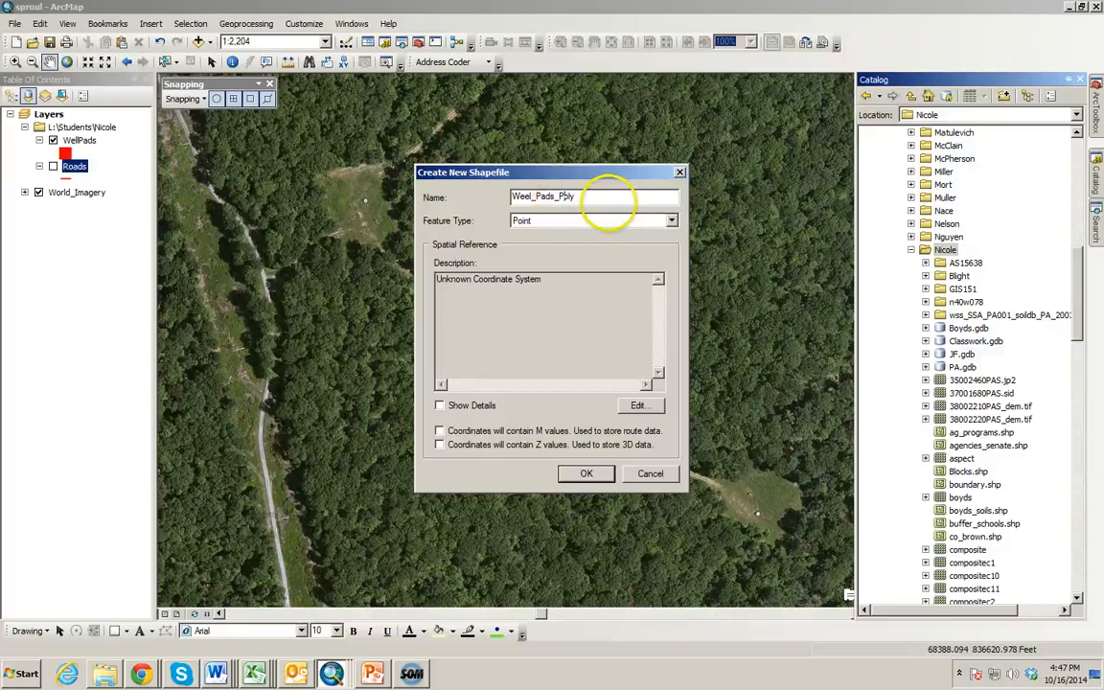
left_click(566, 220)
left_click(528, 254)
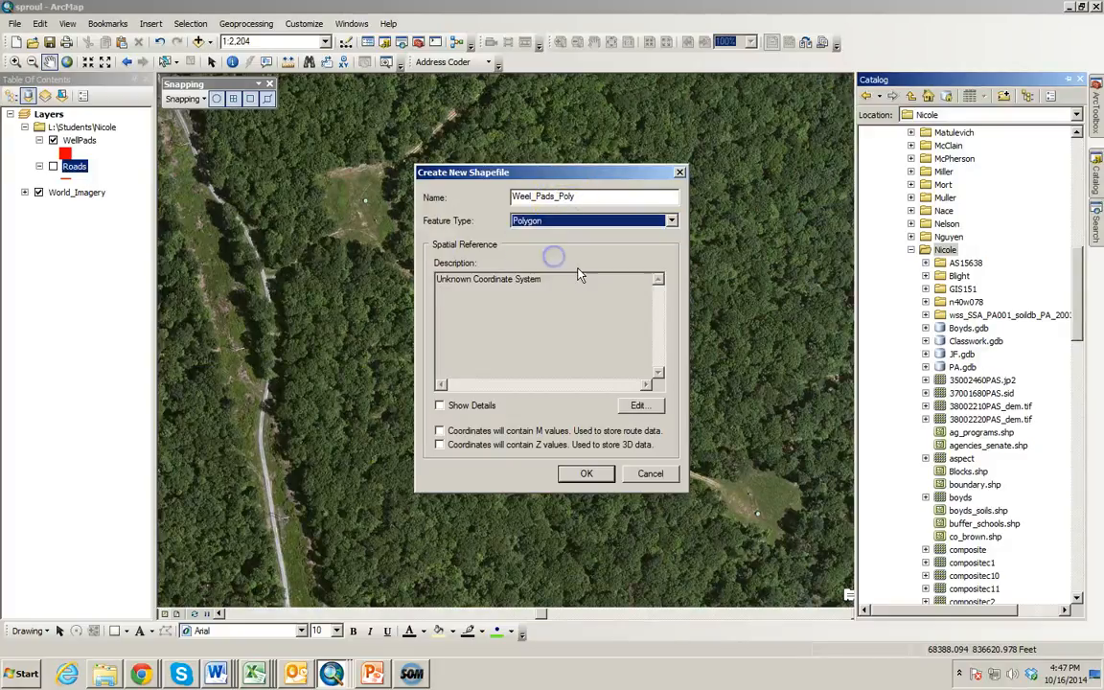
Step: Assign the NAD 1983 StatePlane Pennsylvania South FIPS 3702 (US Feet) coordinate system and create the shapefile
left_click(640, 405)
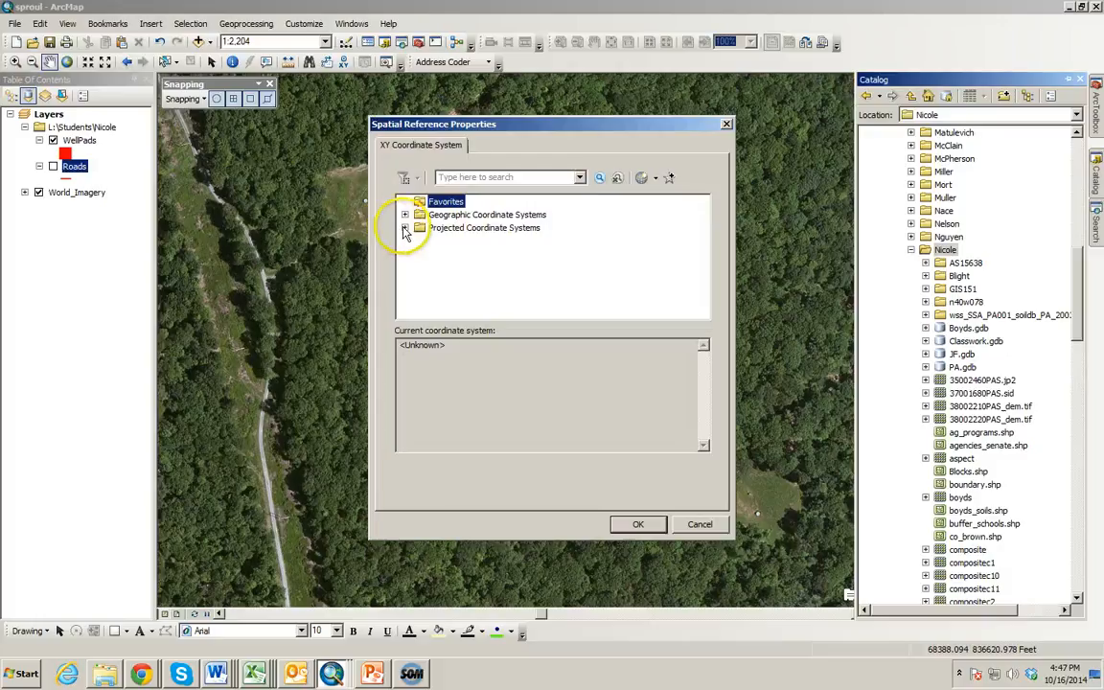
left_click(404, 228)
left_click(419, 293)
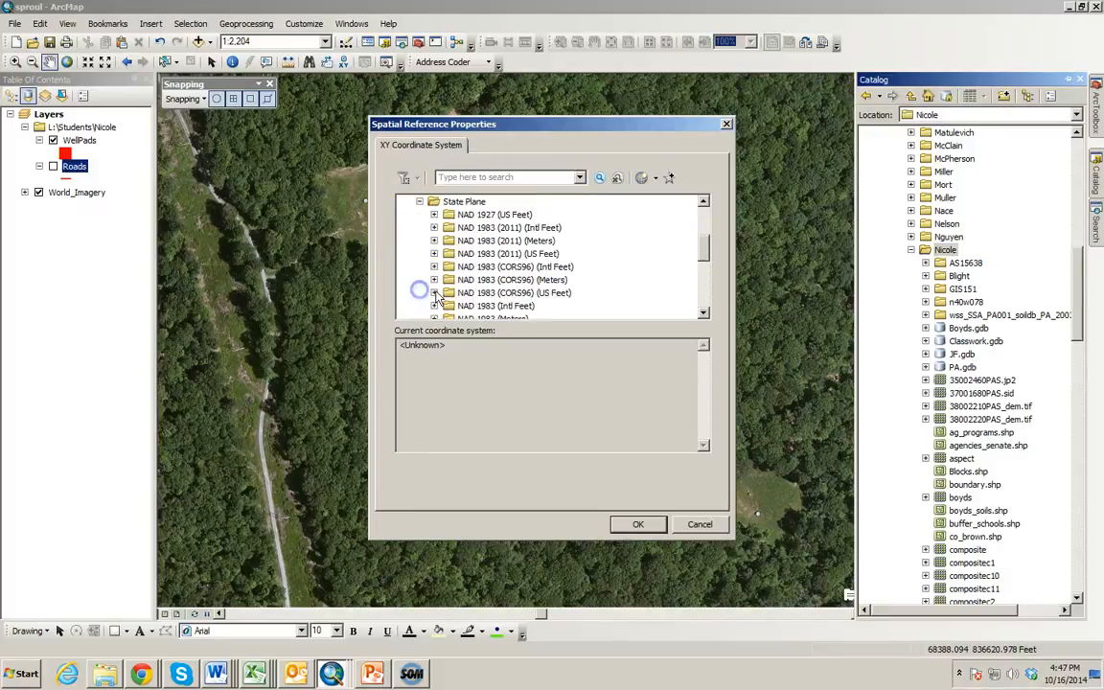
scroll(446, 299, "down", 2)
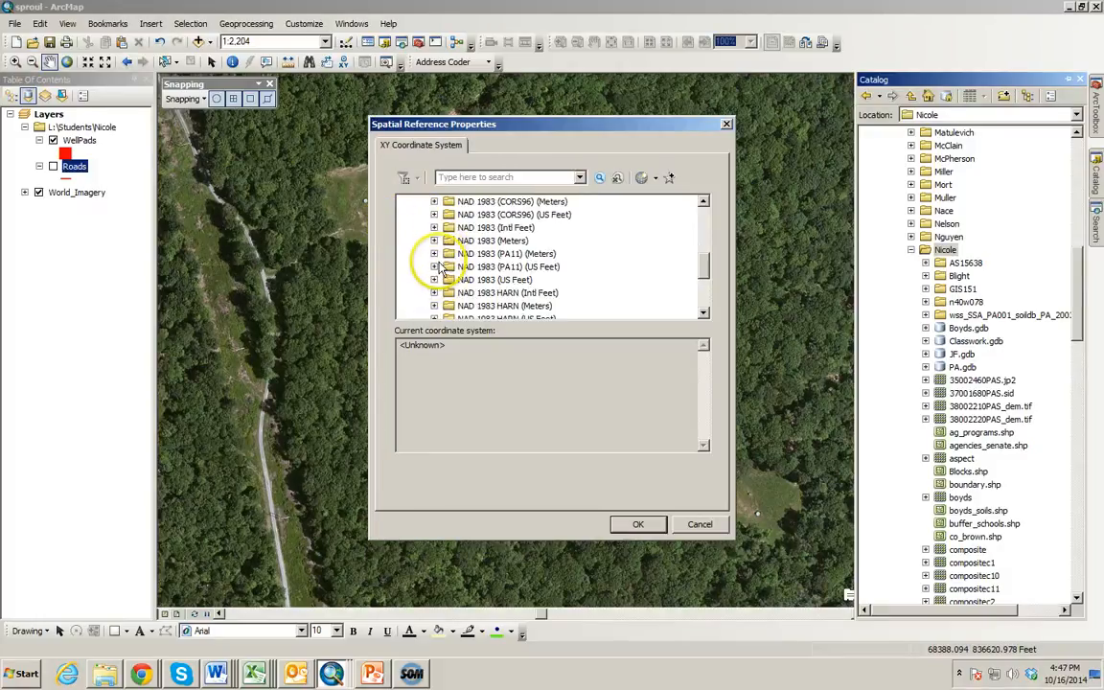
left_click(434, 279)
scroll(436, 284, "down", 15)
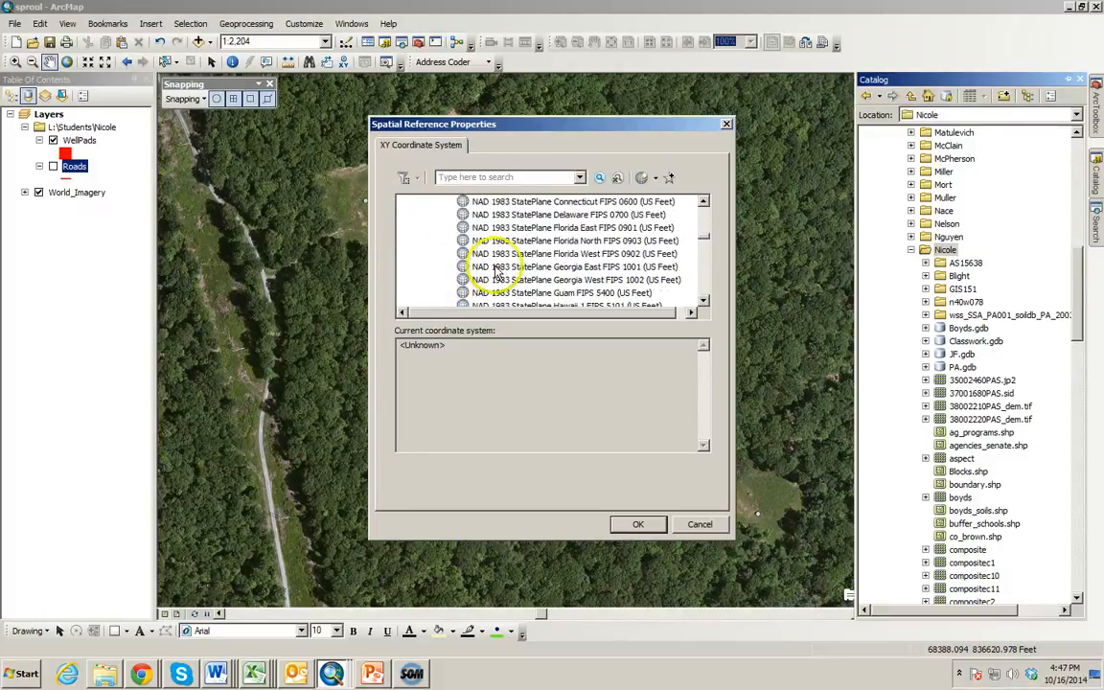
scroll(496, 279, "down", 16)
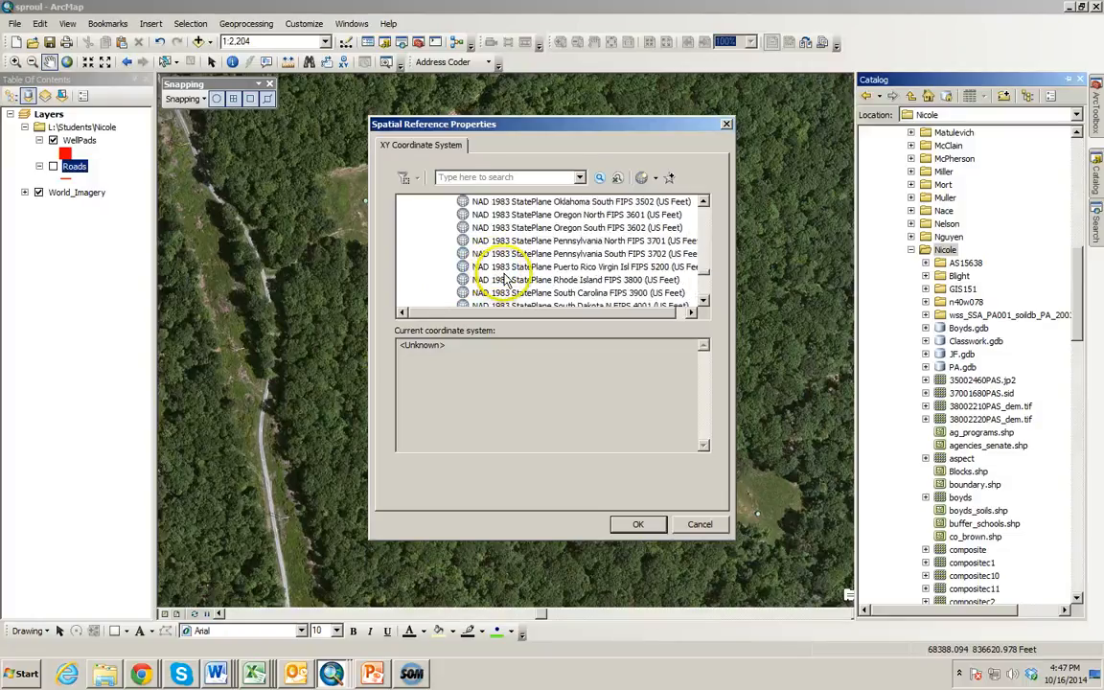
left_click(607, 241)
left_click(610, 254)
left_click(638, 524)
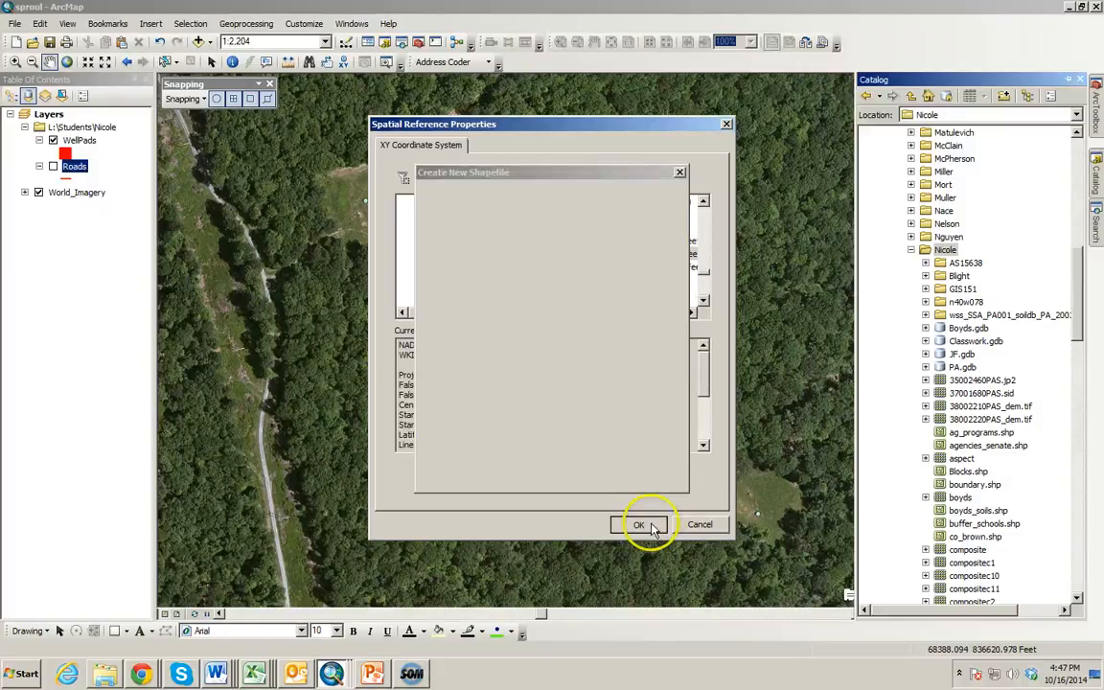
left_click(587, 475)
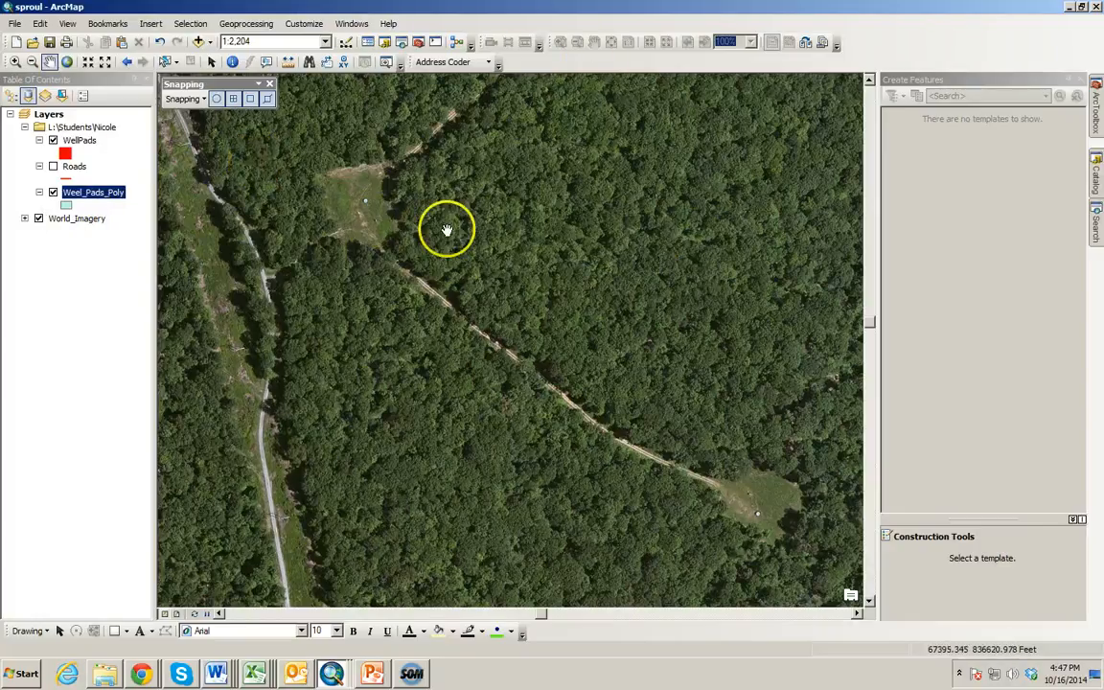
Step: Show the Editor toolbar again and start an edit session, continuing past the spatial reference warnings
right_click(532, 66)
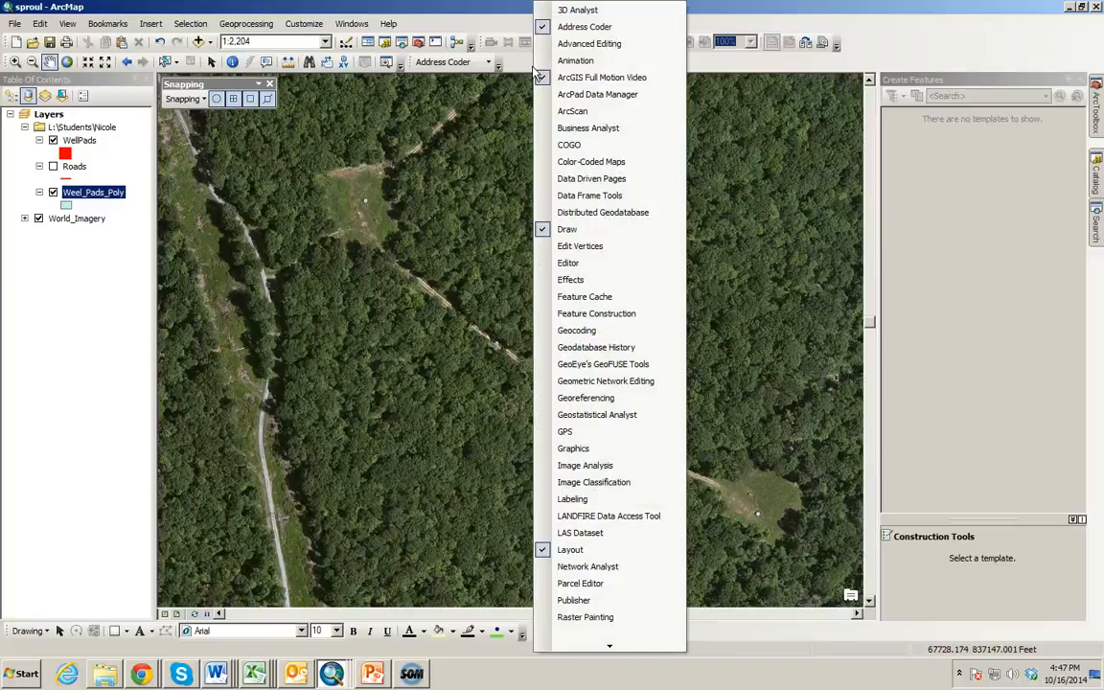
left_click(575, 257)
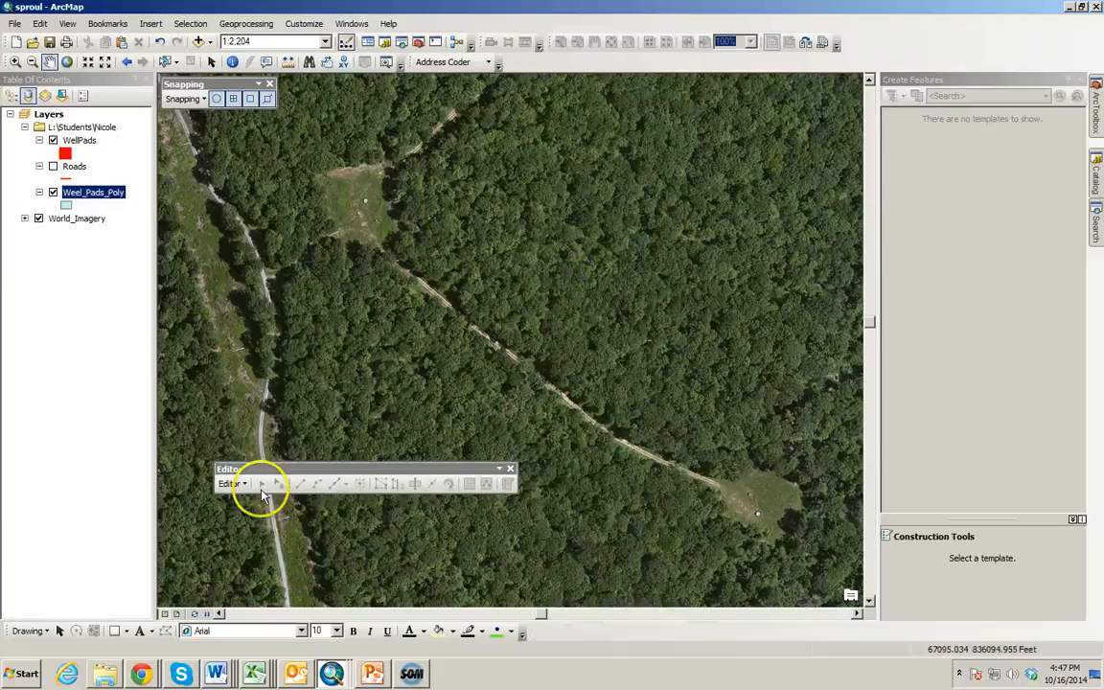
left_click(231, 483)
left_click(263, 200)
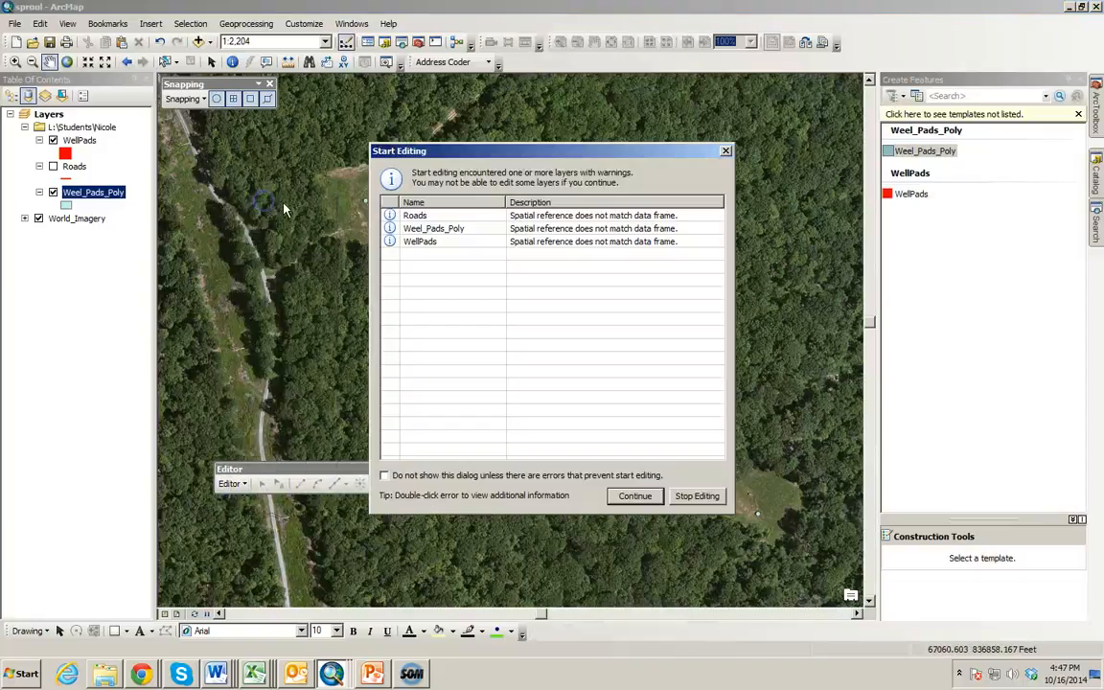
left_click(632, 564)
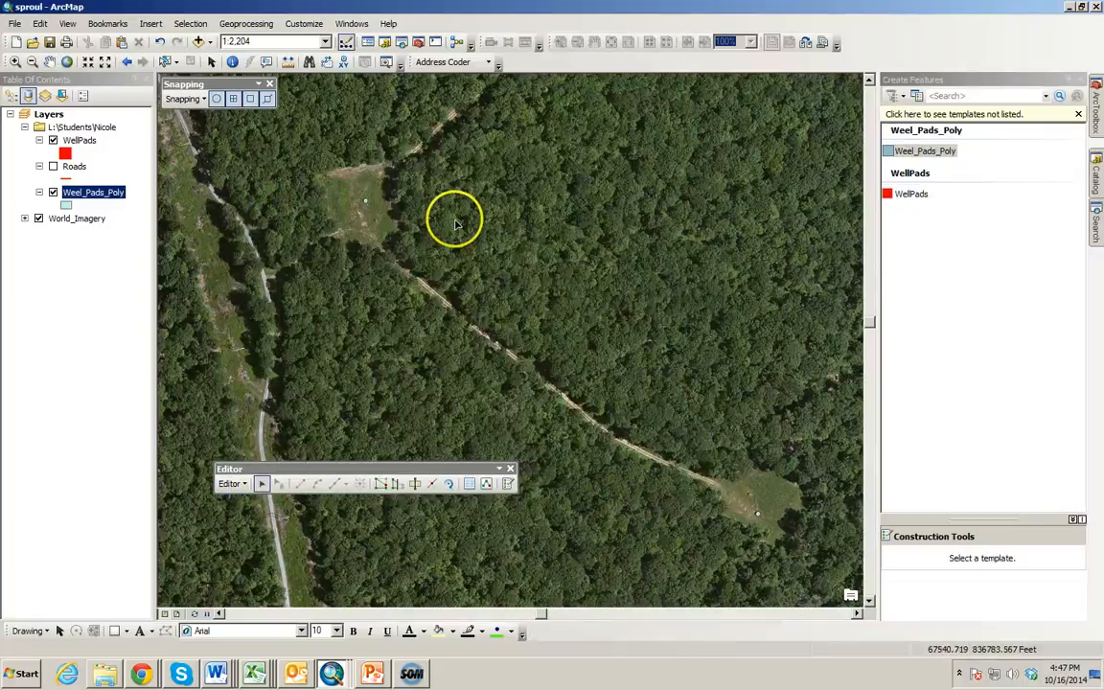
Step: Digitize a Weel_Pads_Poly polygon around the edge of the central well pad clearing, about 650 ft in perimeter
left_click(920, 154)
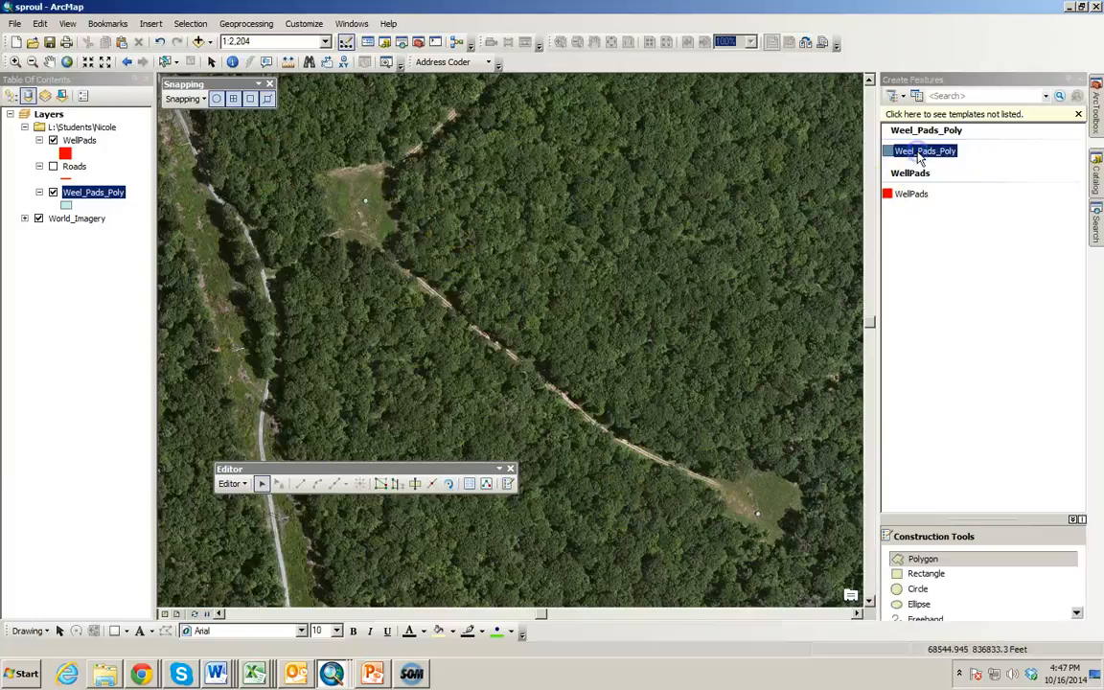
left_click(923, 561)
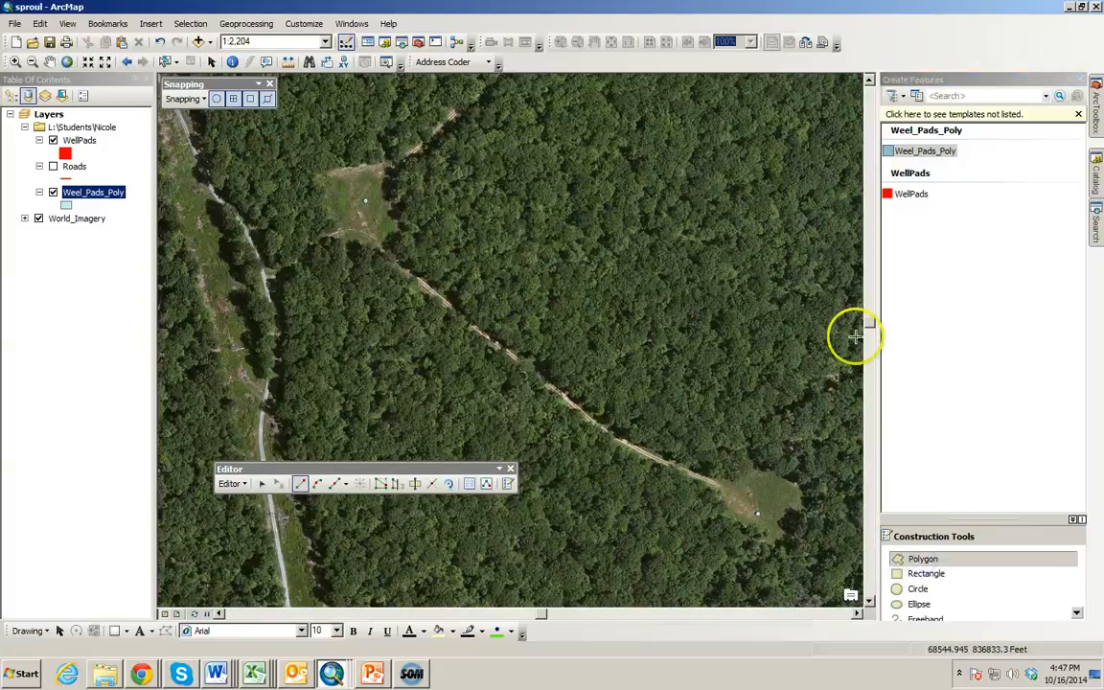
left_click(320, 176)
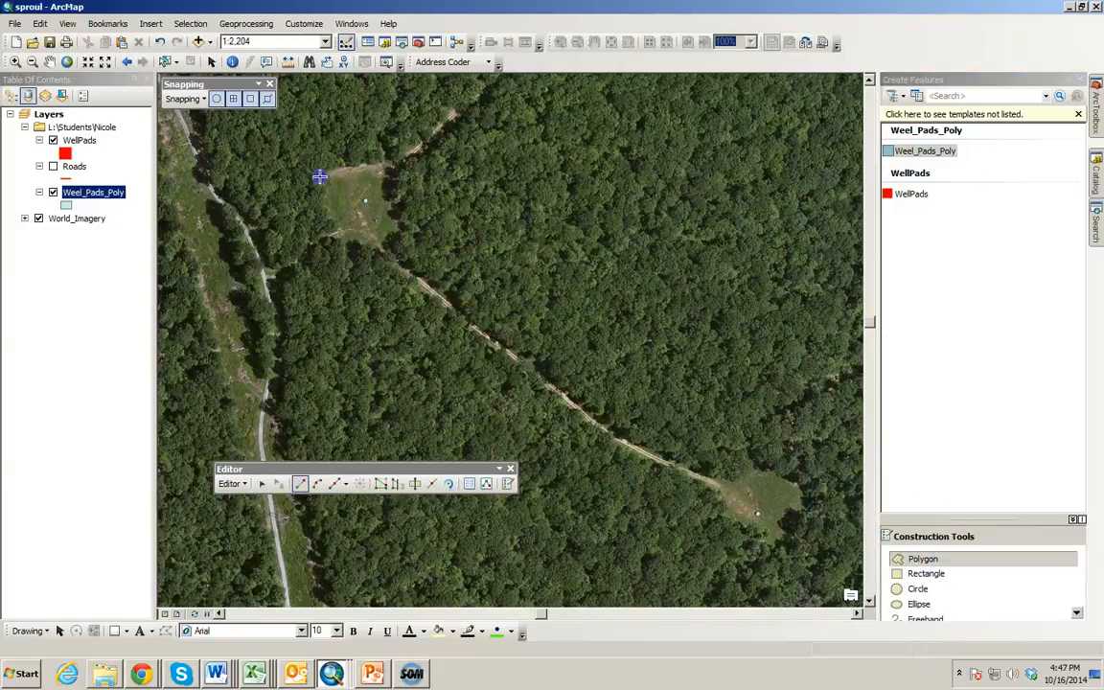
left_click(335, 234)
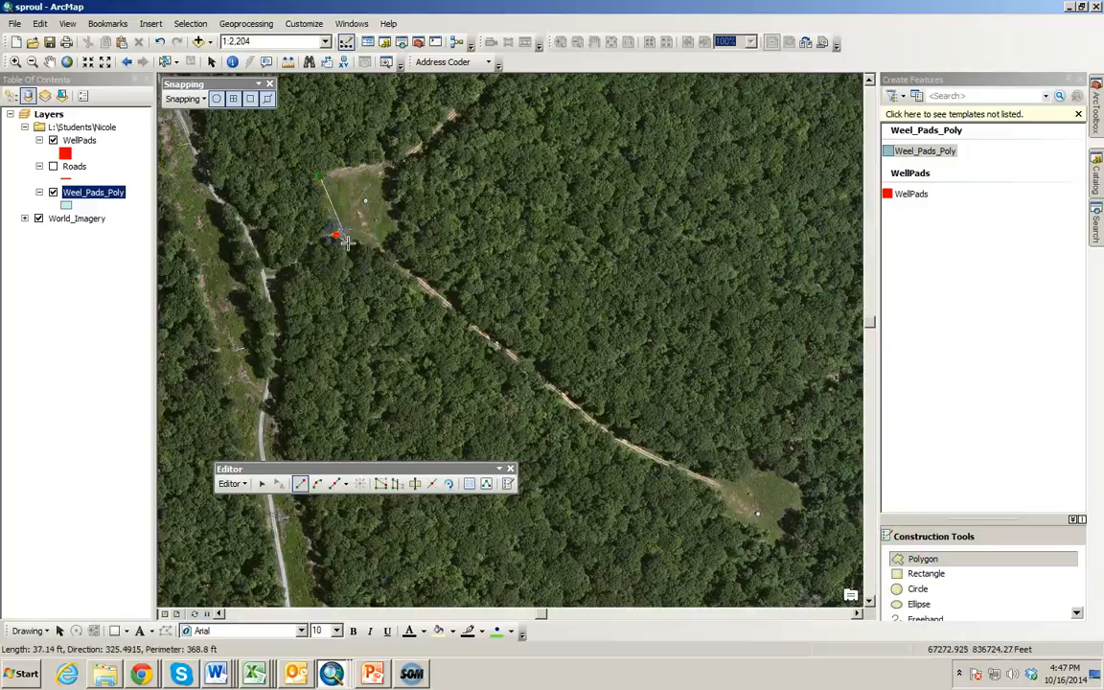
left_click(347, 242)
left_click(370, 247)
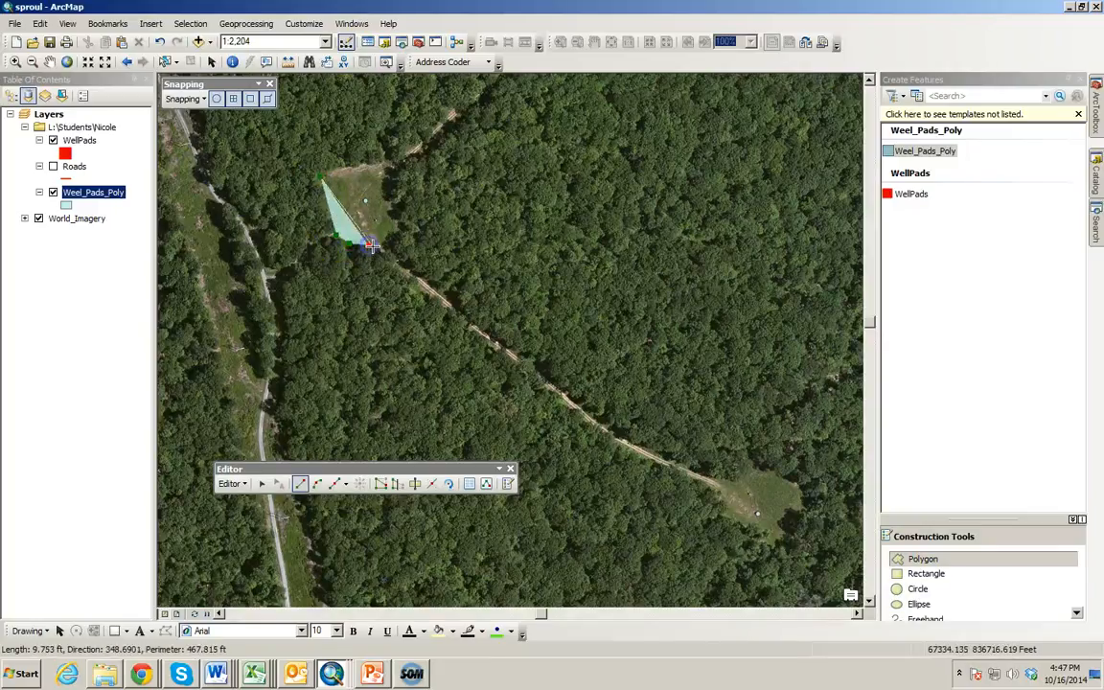
left_click(379, 247)
left_click(384, 242)
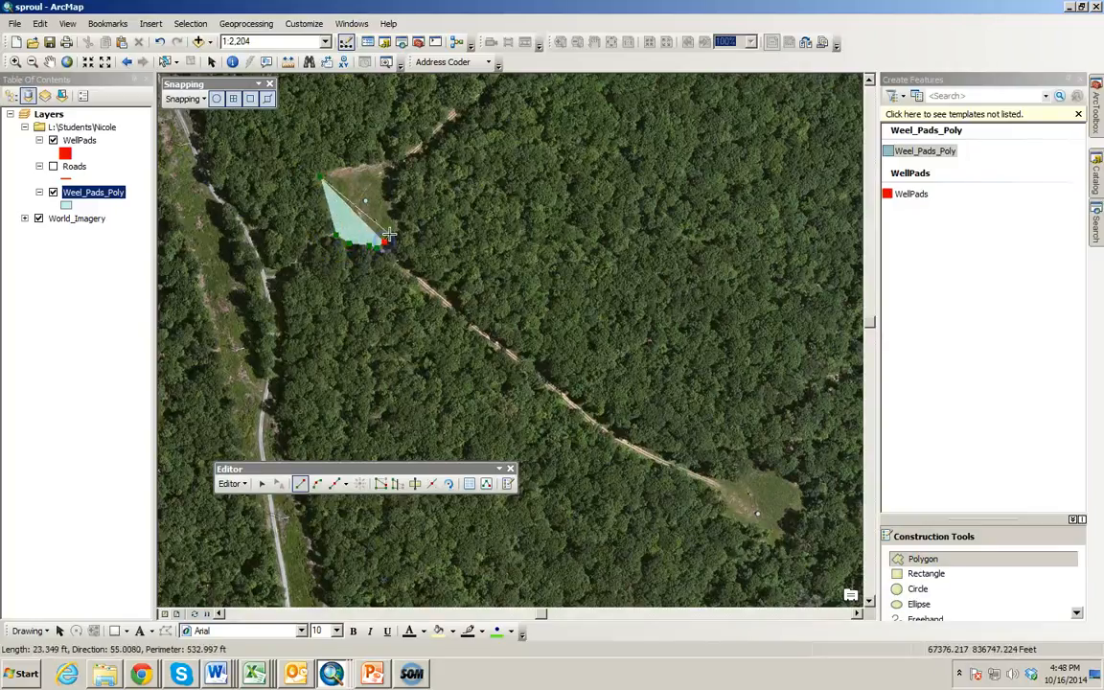
left_click(392, 233)
left_click(394, 218)
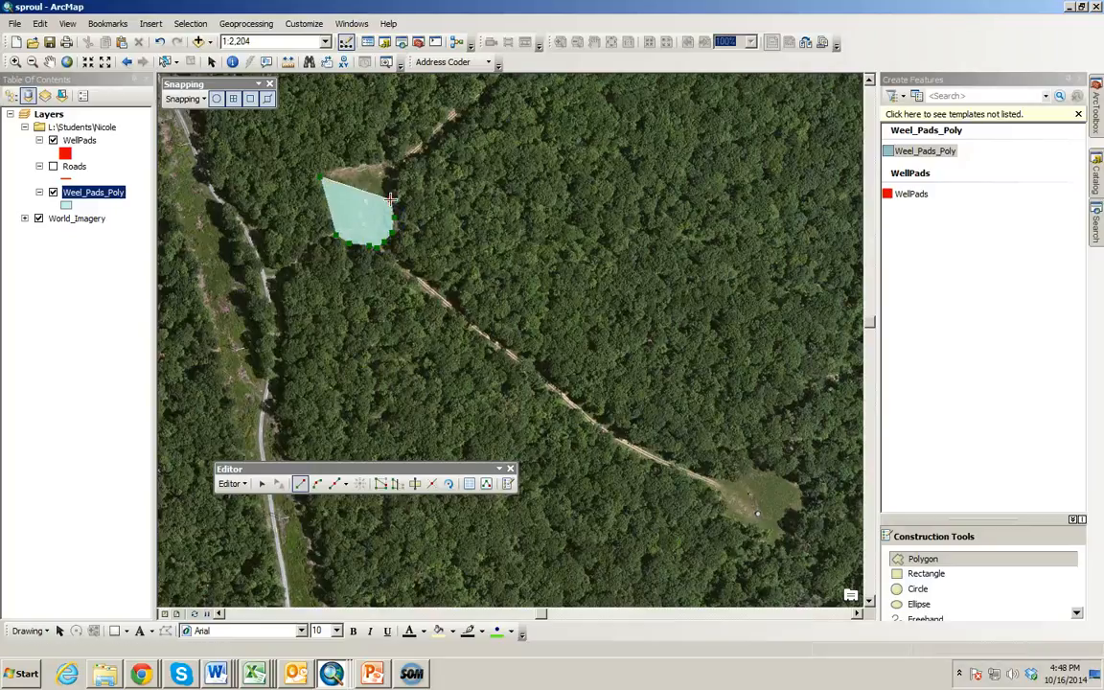
left_click(386, 175)
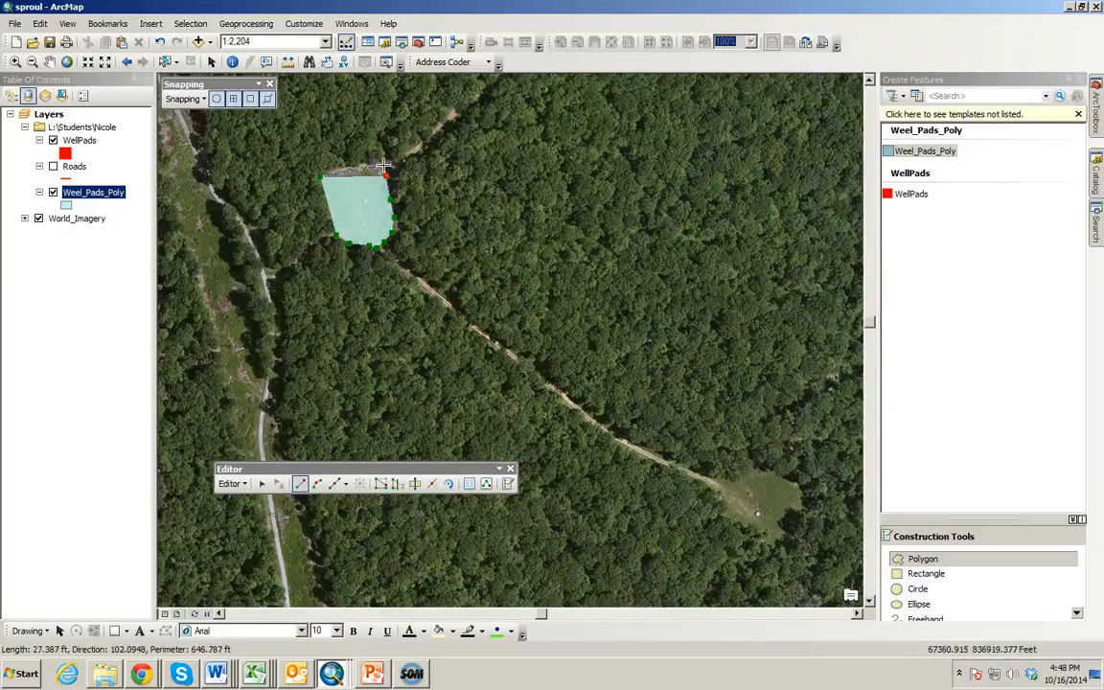
left_click(383, 164)
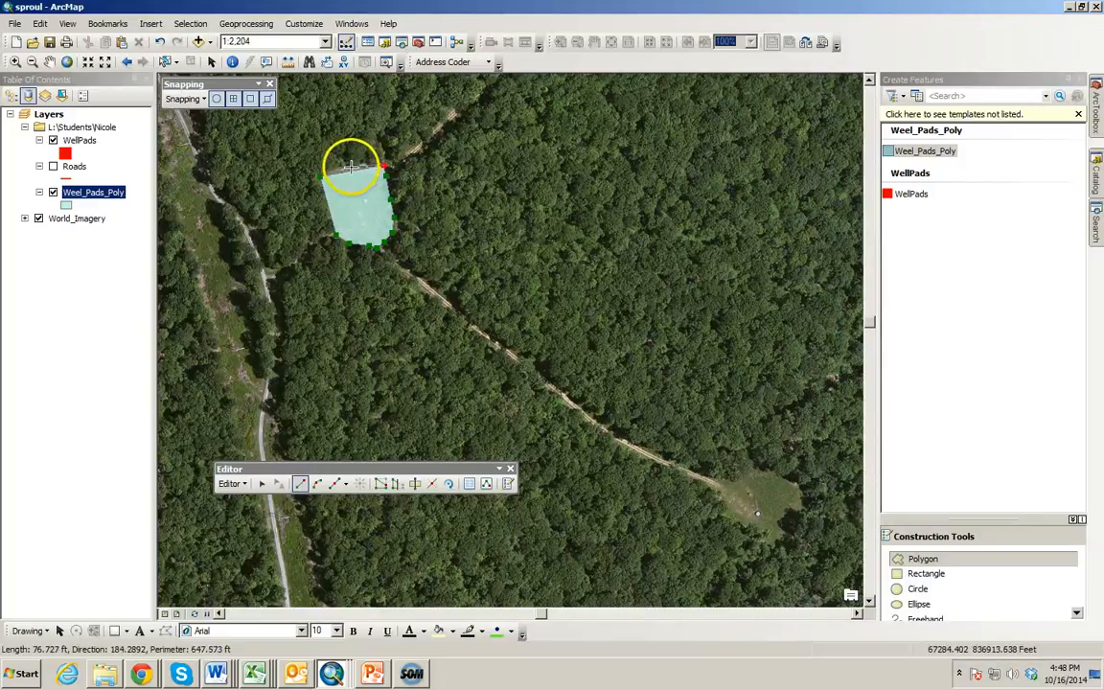
double_click(351, 167)
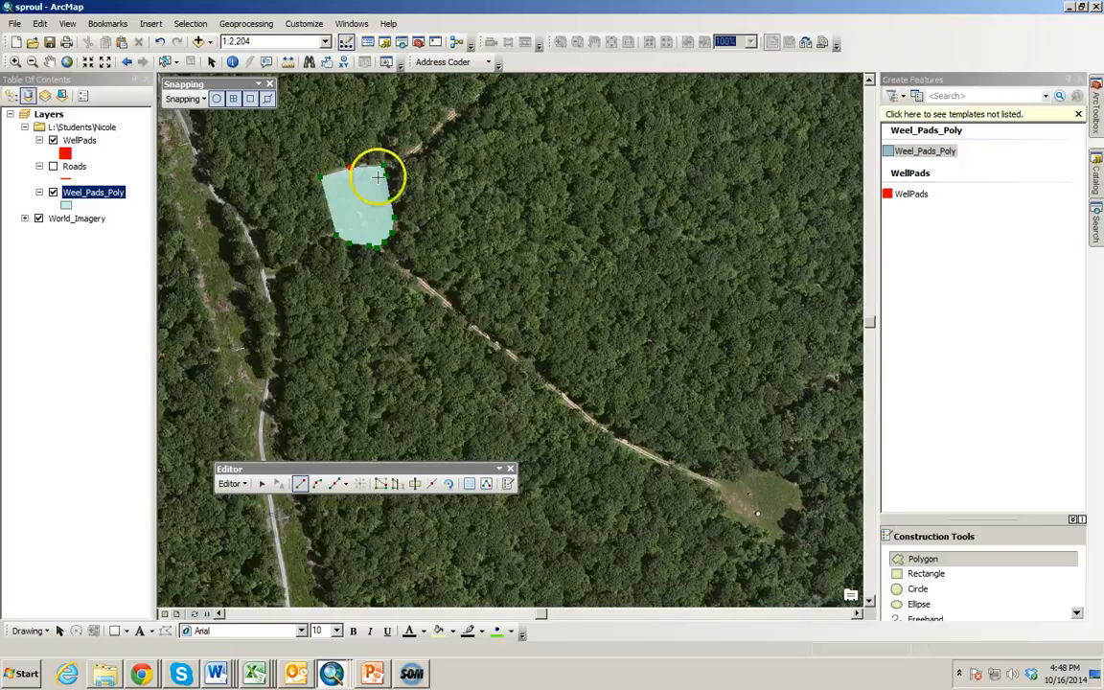
Step: Digitize a second Weel_Pads_Poly polygon around the clearing at the southeast end of the access road, about 570 ft in perimeter
left_click(721, 494)
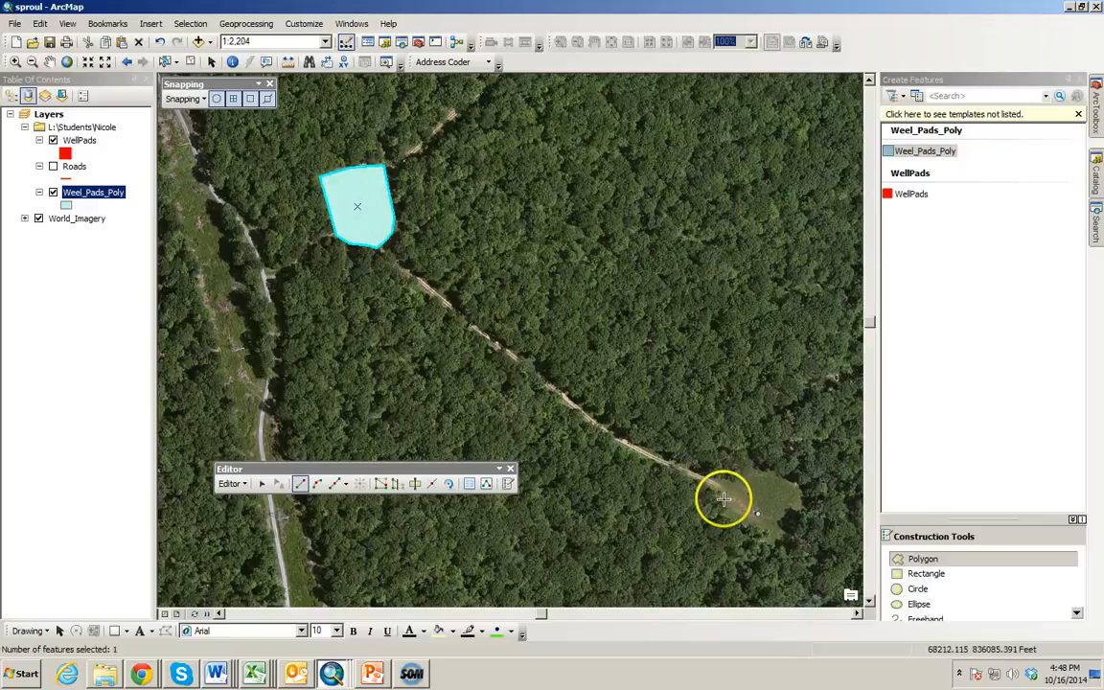
left_click(742, 522)
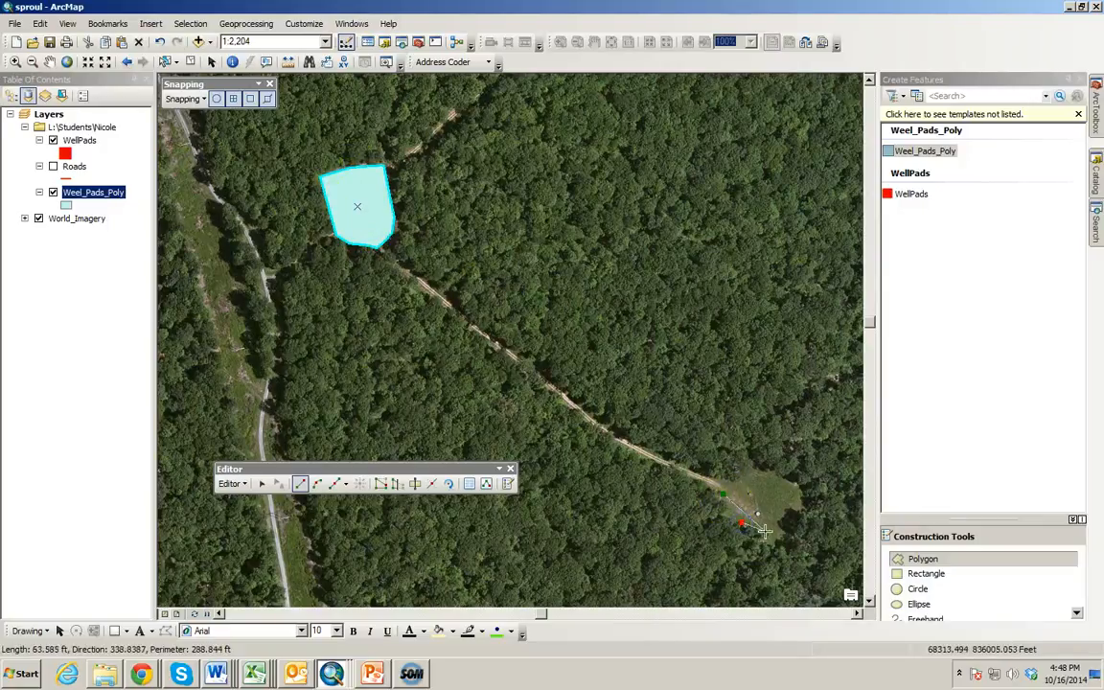
left_click(767, 535)
left_click(784, 536)
left_click(804, 515)
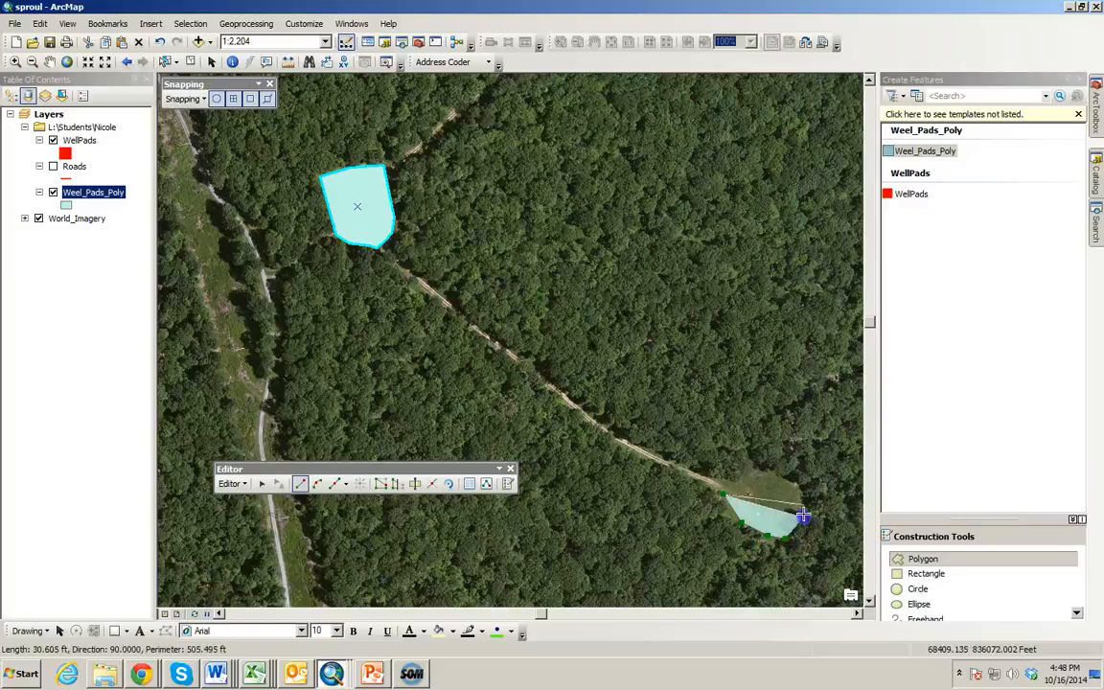
left_click(804, 495)
left_click(785, 479)
left_click(765, 472)
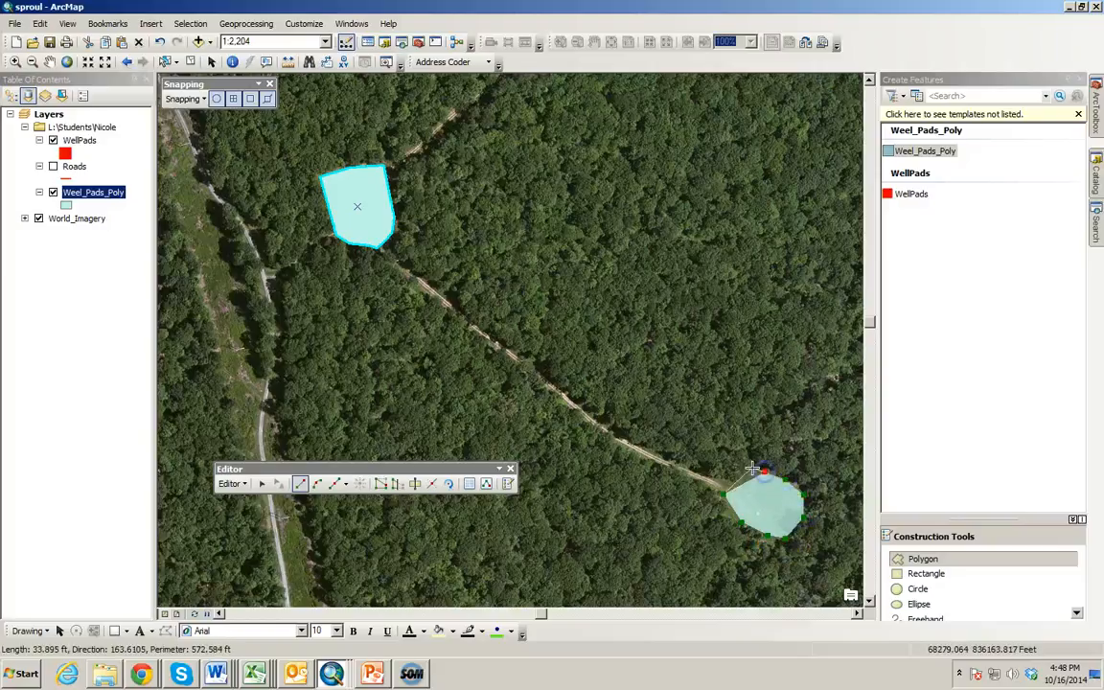
double_click(740, 462)
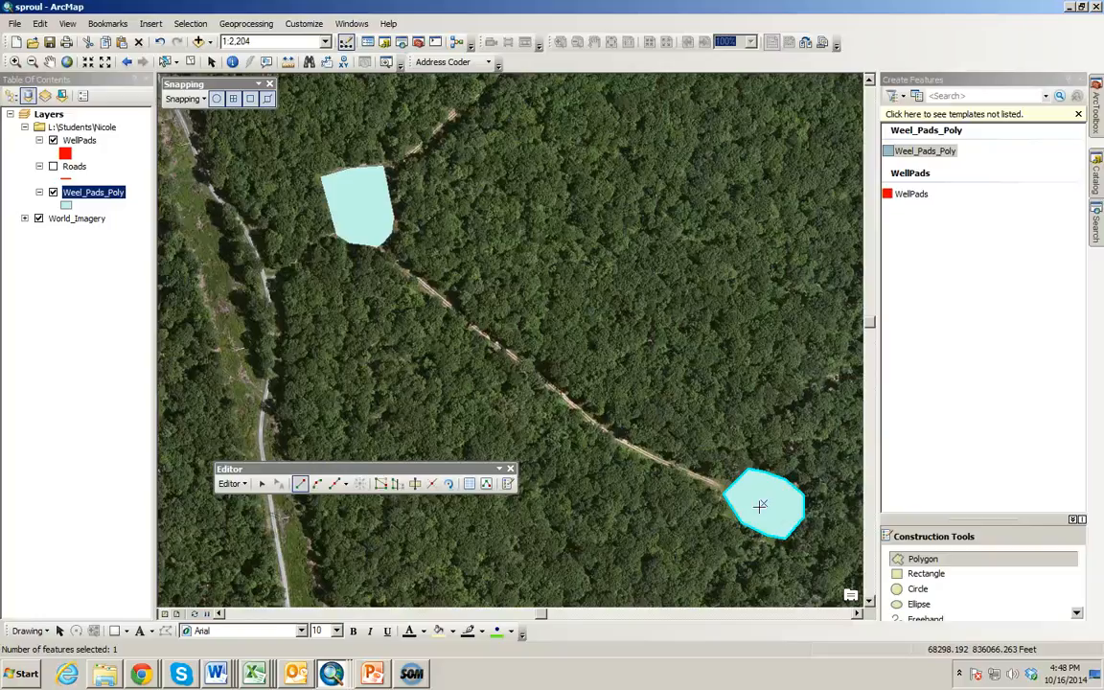
Step: Stop the edit session and save the edits to the well pad polygons
left_click(235, 484)
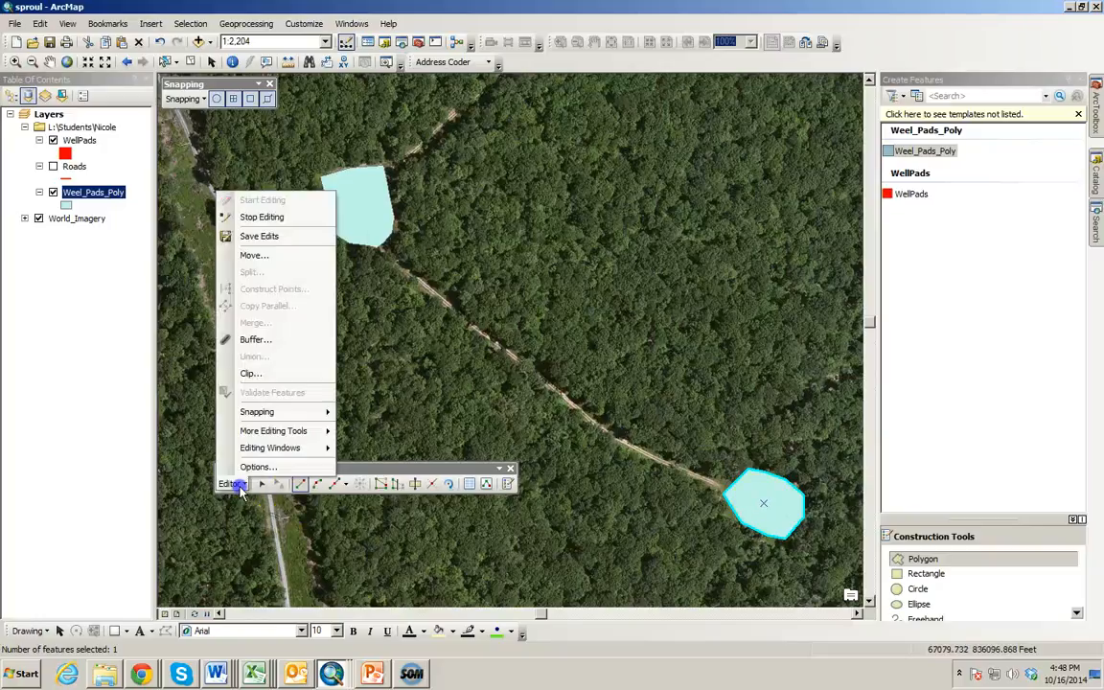
left_click(273, 217)
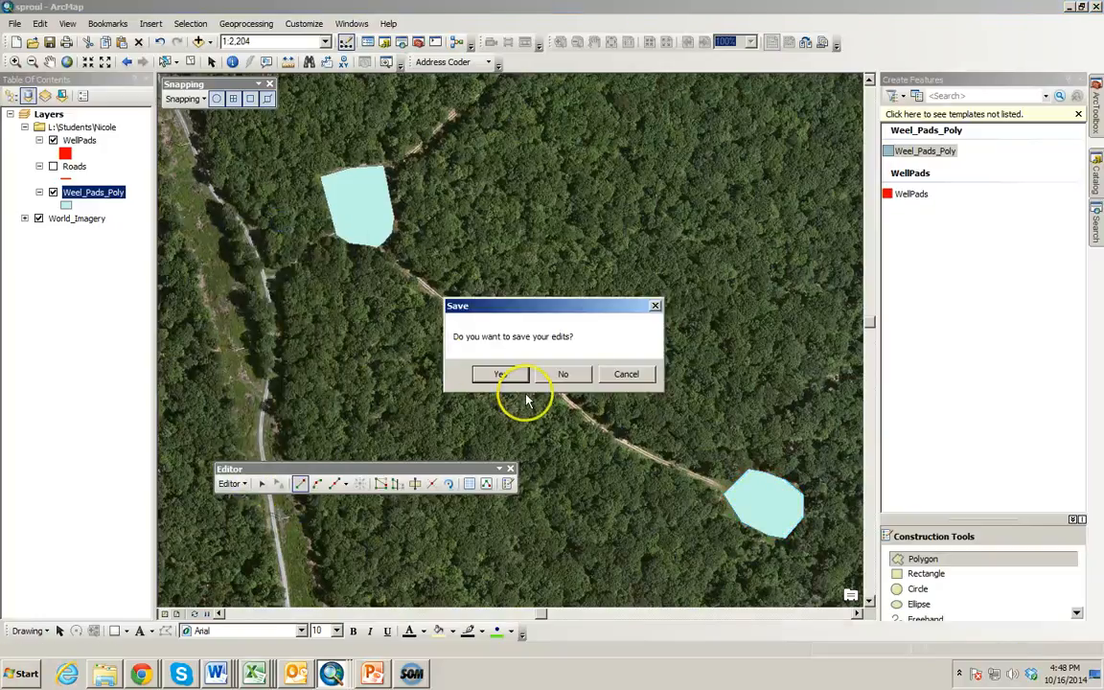
left_click(500, 375)
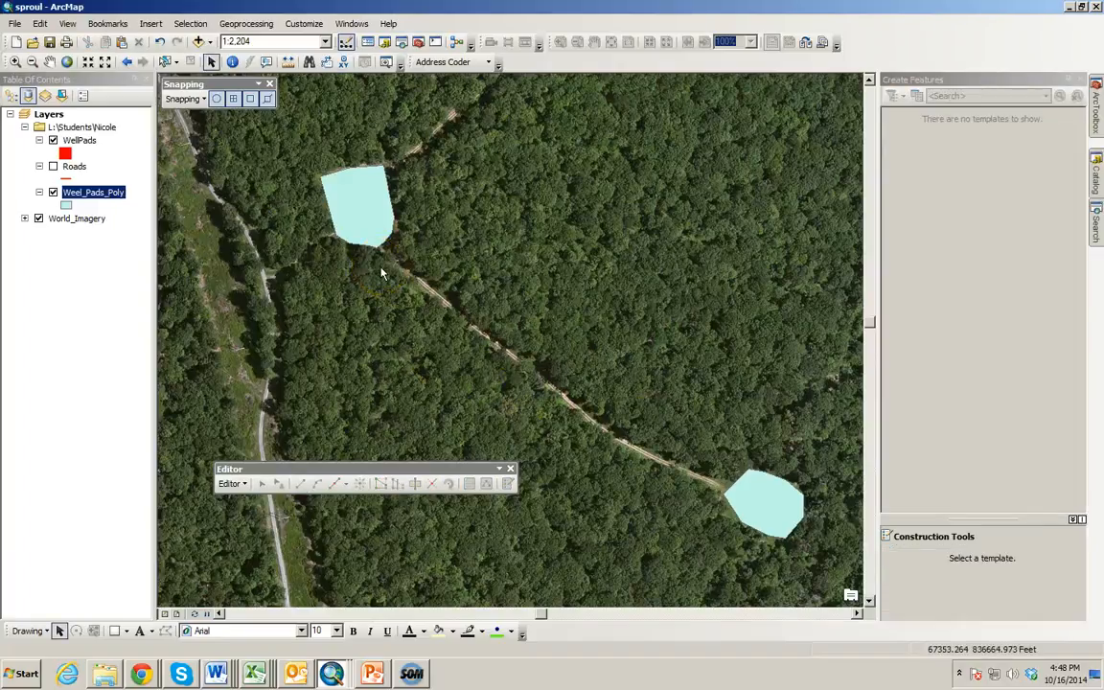
left_click(402, 287)
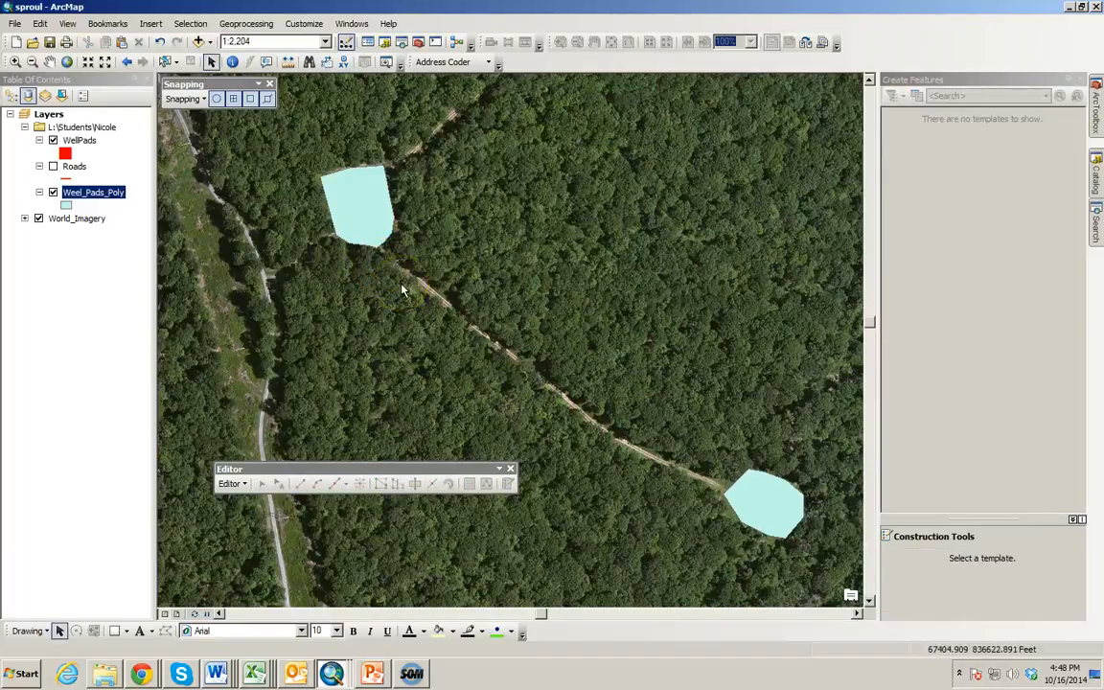